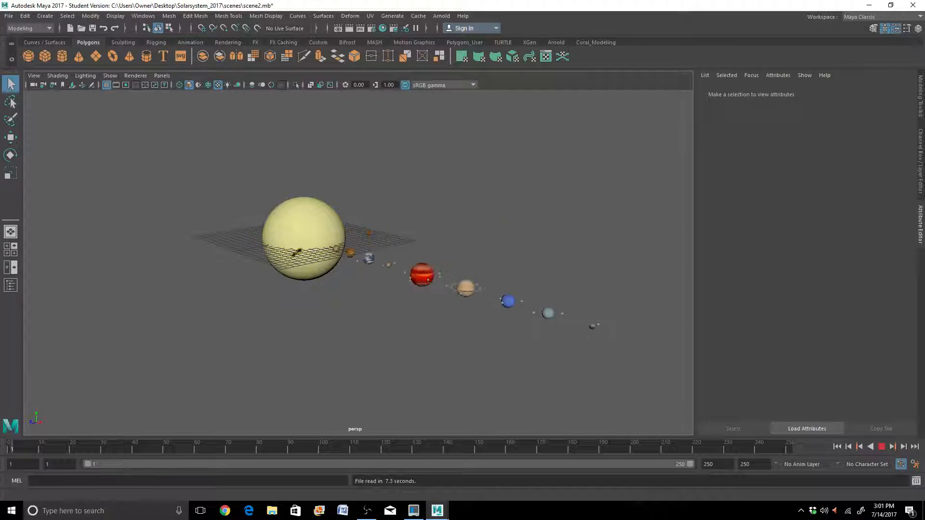
Parent Neptune's three small moons to the blue Neptune sphere
scroll(396, 395, "up", 8)
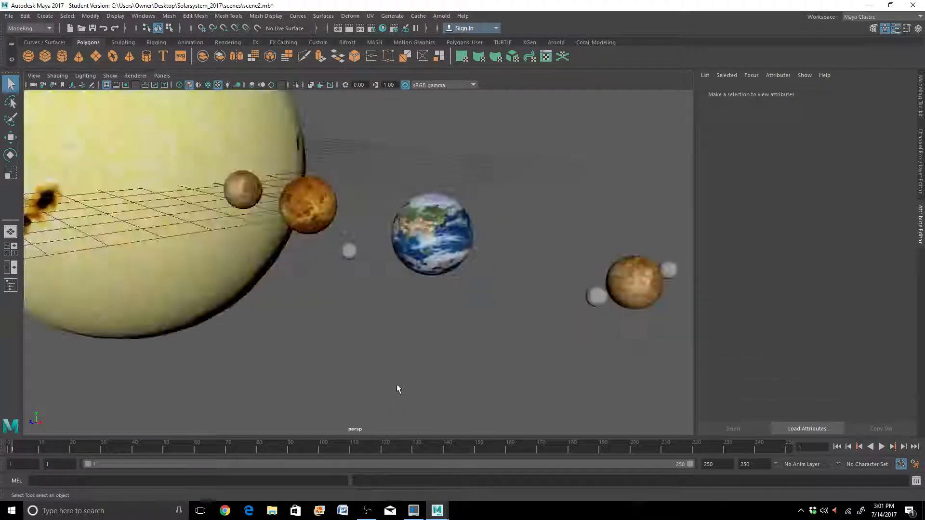
middle_click_drag(588, 337, 375, 285, "alt")
scroll(399, 289, "down", 7)
left_click_drag(400, 290, 440, 265, "alt")
scroll(440, 260, "up", 5)
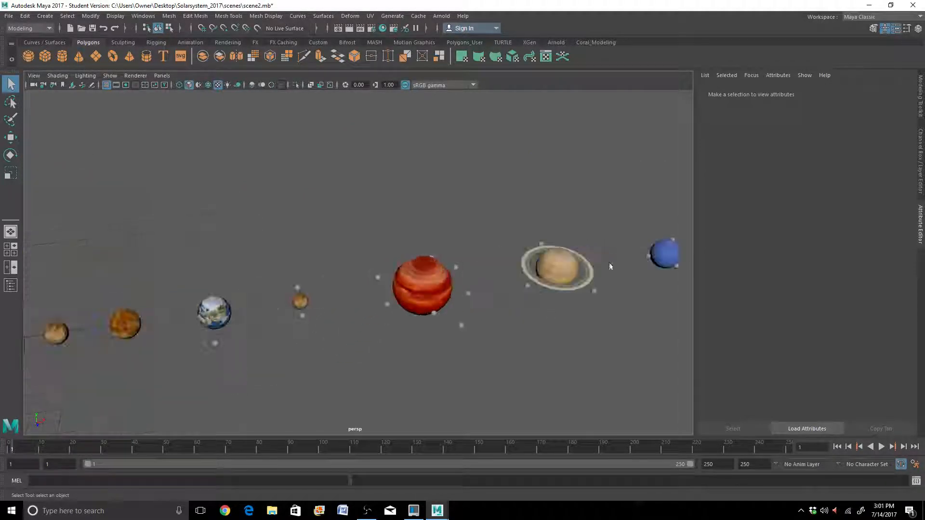
middle_click_drag(669, 260, 479, 268, "alt")
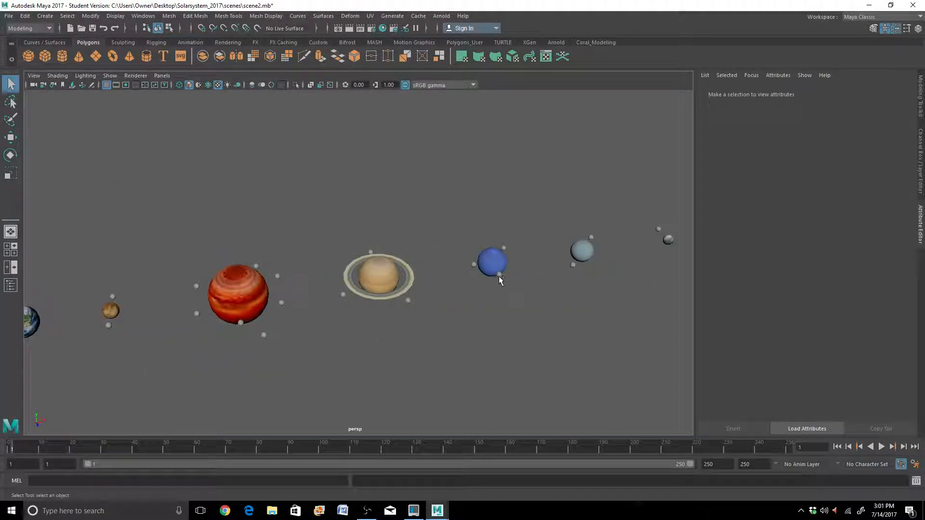
left_click(499, 275)
left_click(504, 249, "shift")
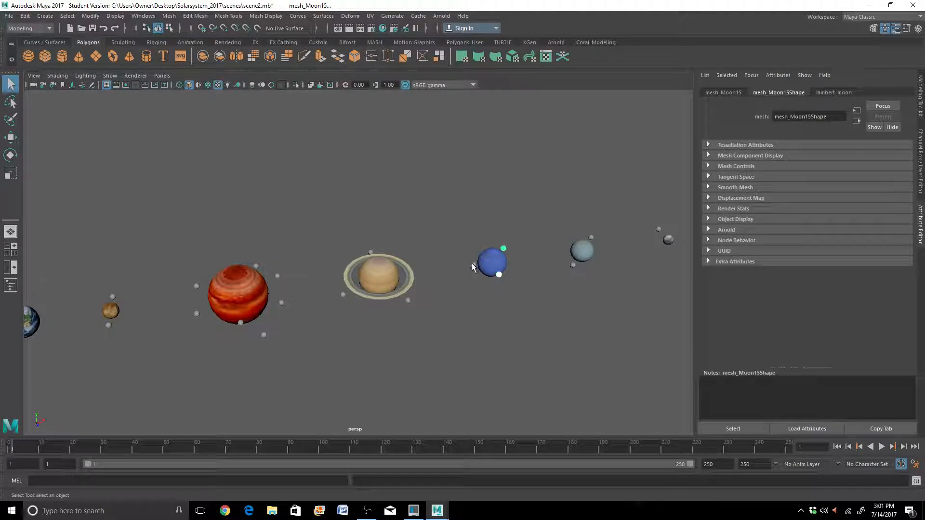
left_click(474, 265, "shift")
left_click(498, 263, "shift")
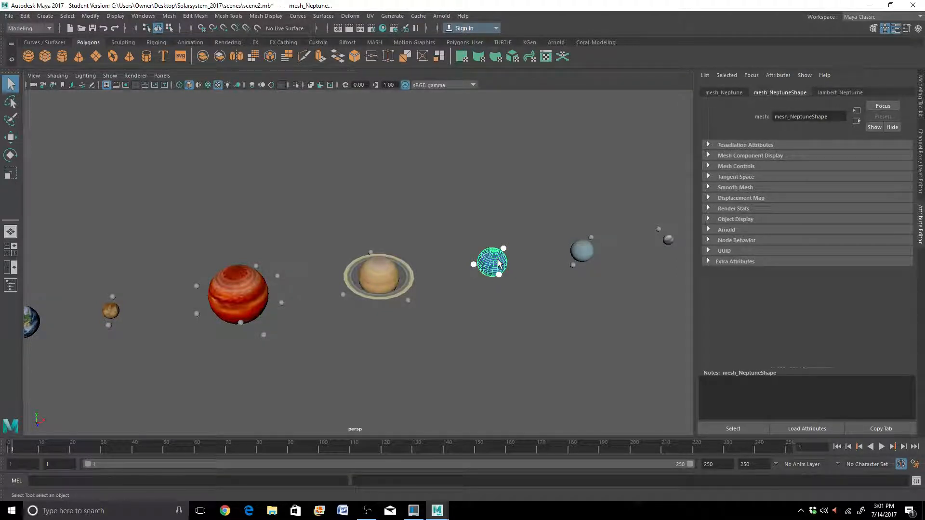
key("p")
Parent the two small moons beside Uranus to the Uranus sphere
middle_click_drag(608, 256, 477, 311, "alt")
scroll(487, 306, "up", 5)
middle_click_drag(464, 422, 362, 309, "alt")
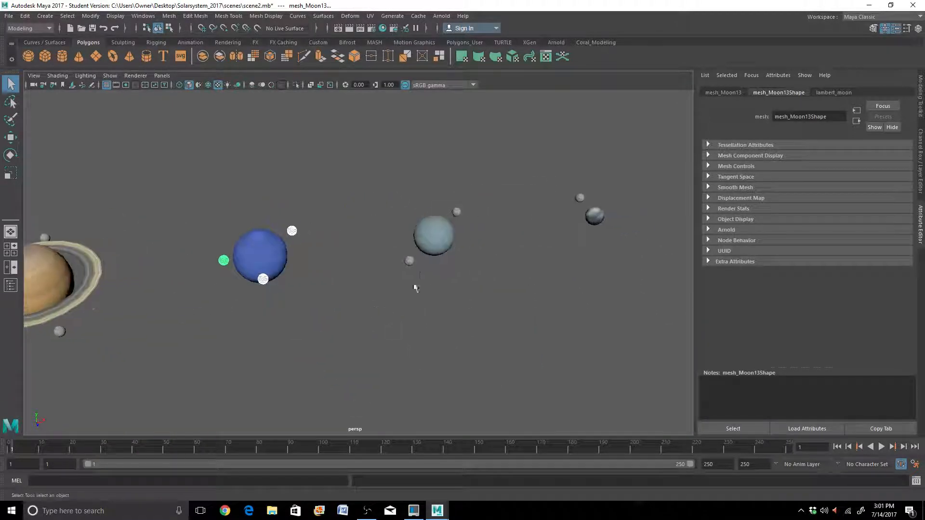
left_click(410, 260)
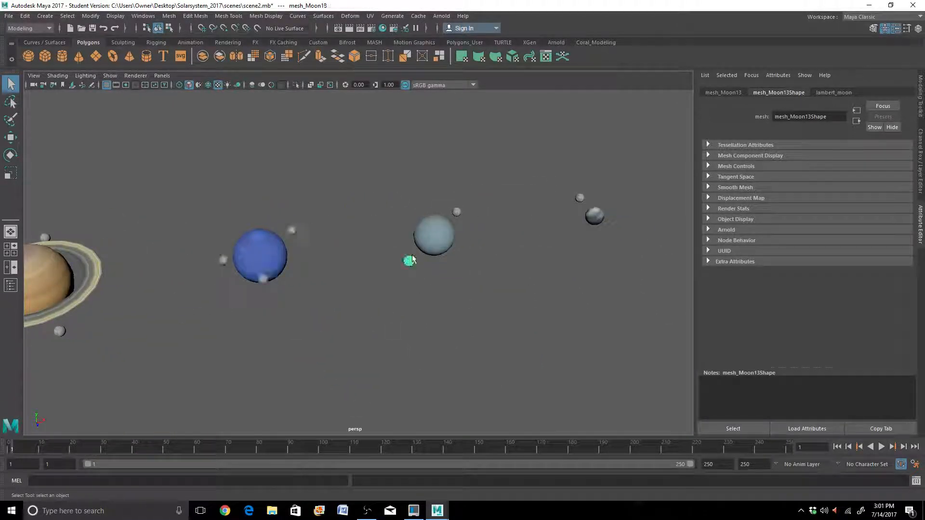
left_click(456, 212, "shift")
left_click(430, 231, "shift")
key("p")
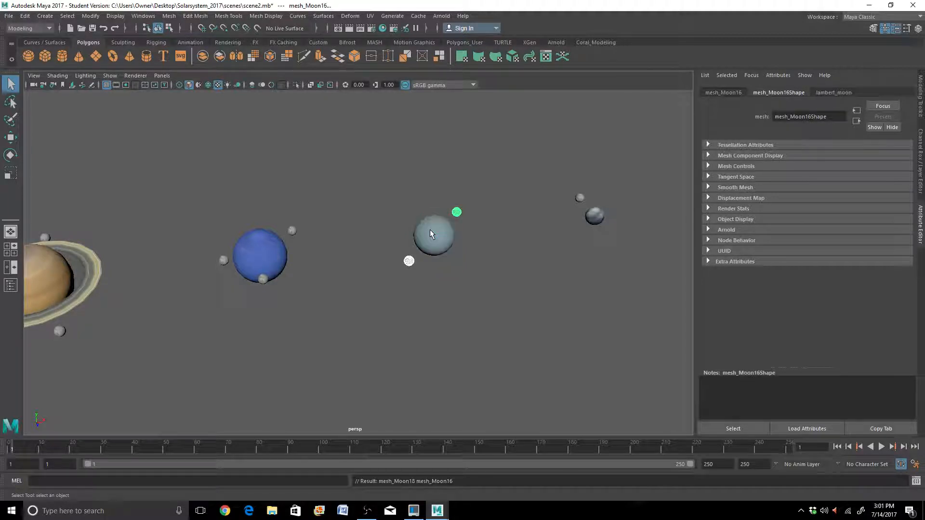
Parent the single moon beside Pluto to the Pluto sphere
left_click(579, 198)
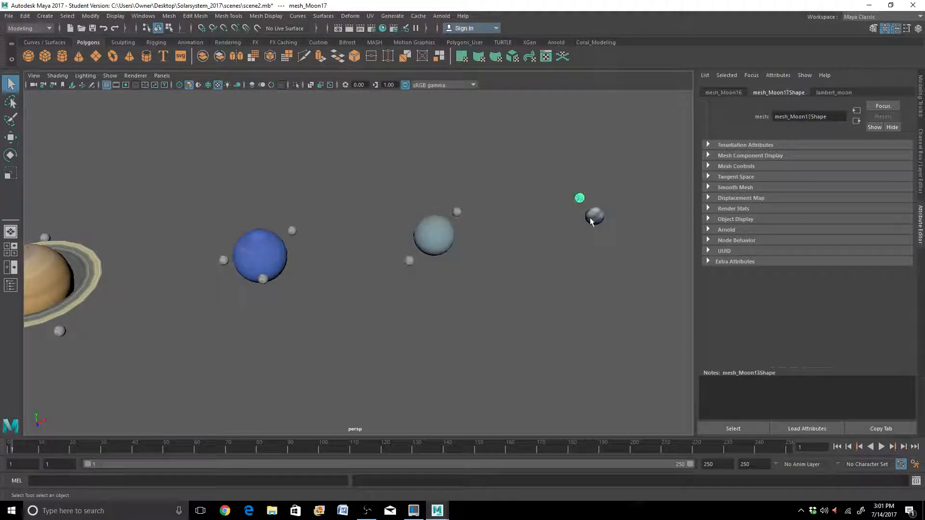
left_click(593, 217, "shift")
key("p")
Keyframe Neptune at frame 1, set its Rotate Y to 1080 at frame 250, and play back the spin
left_click(256, 250)
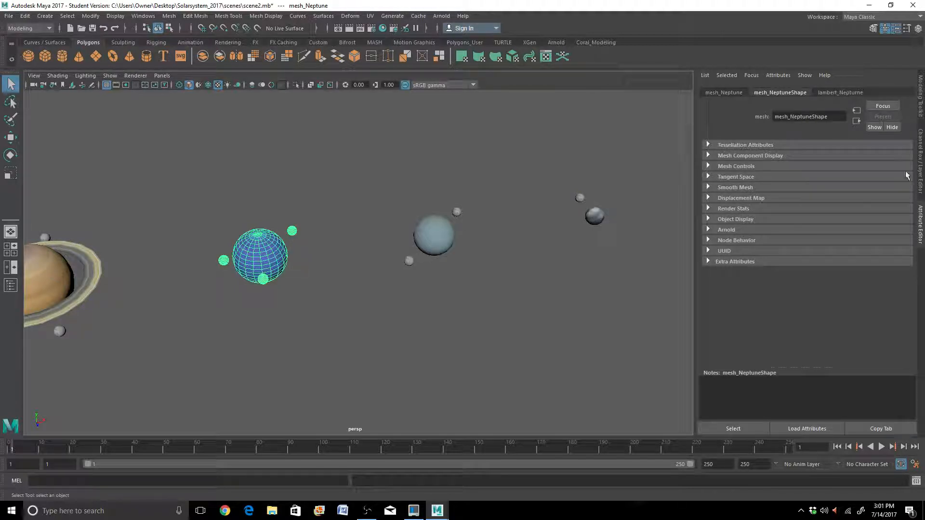
left_click(921, 151)
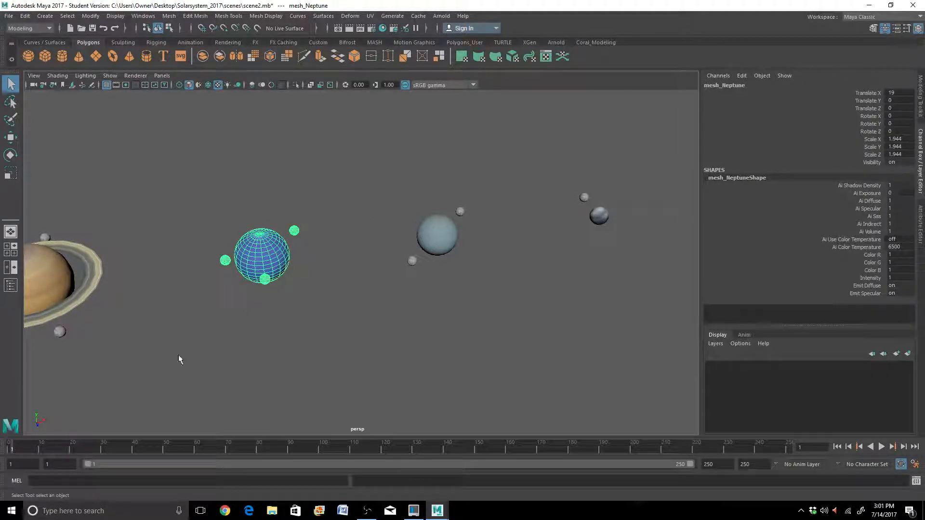
key("s")
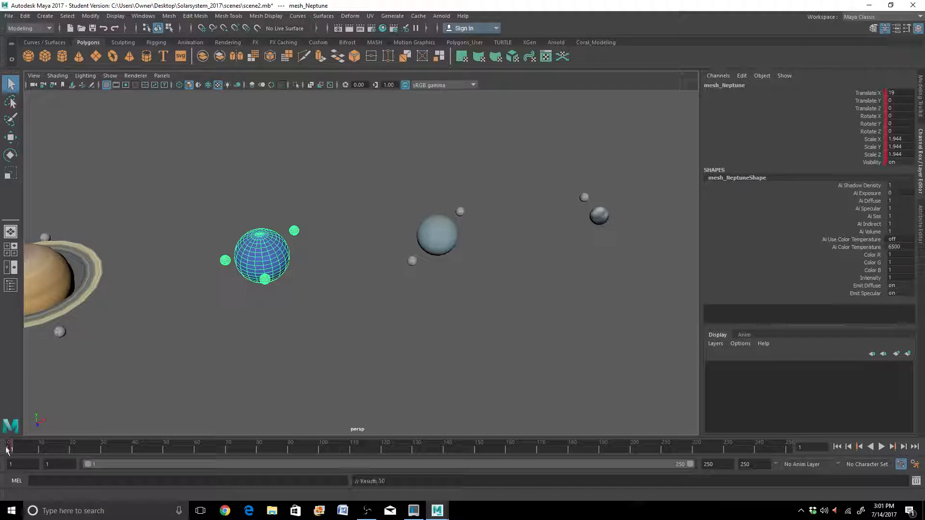
left_click(787, 448)
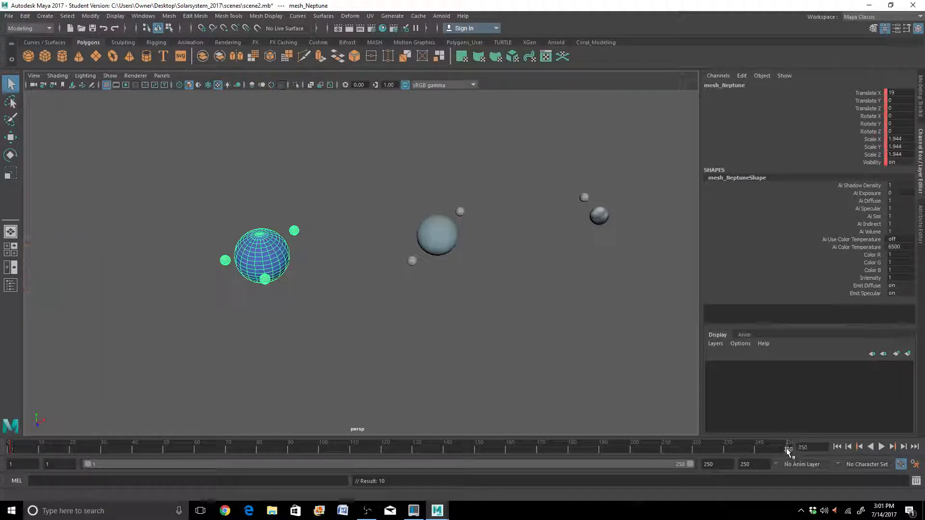
double_click(902, 123)
type("1080")
key("Return")
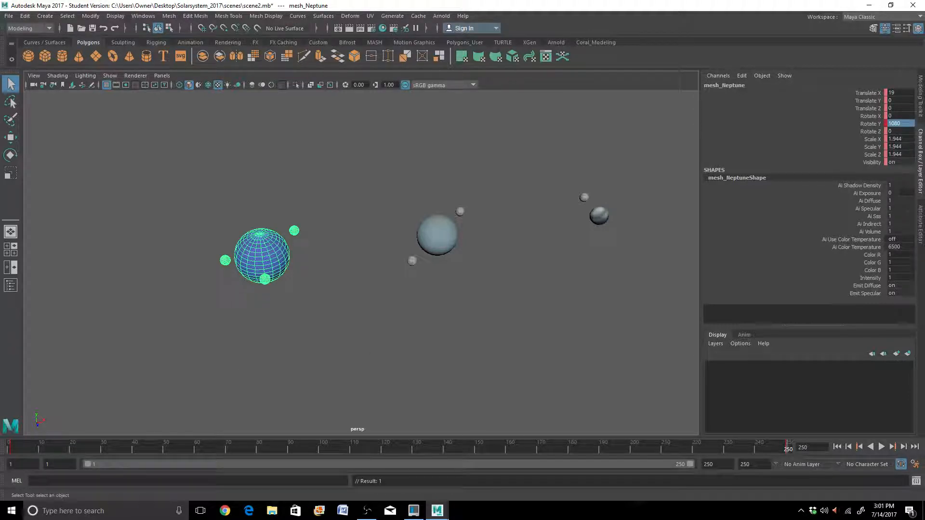
key("alt+v")
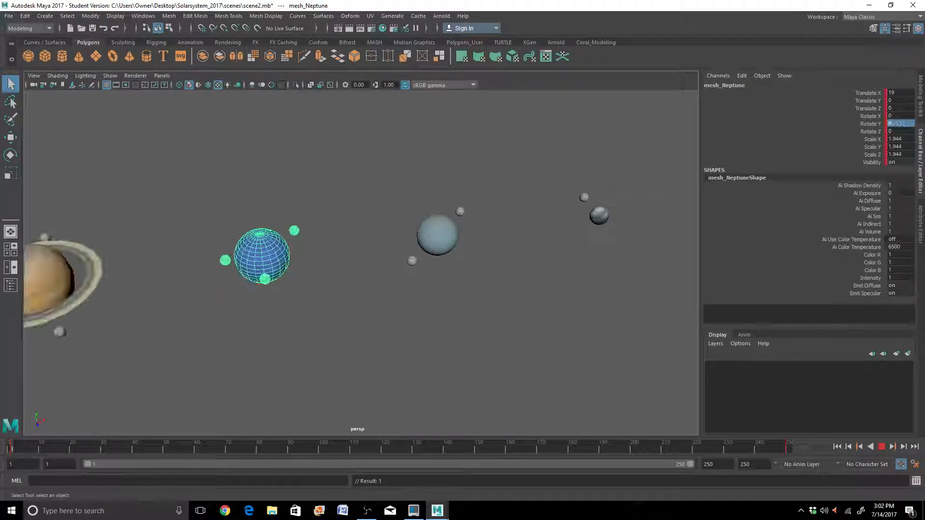
key("alt+v")
Keyframe Uranus at frame 1 and set its Rotate Y to 1080 at frame 250
left_click(412, 261)
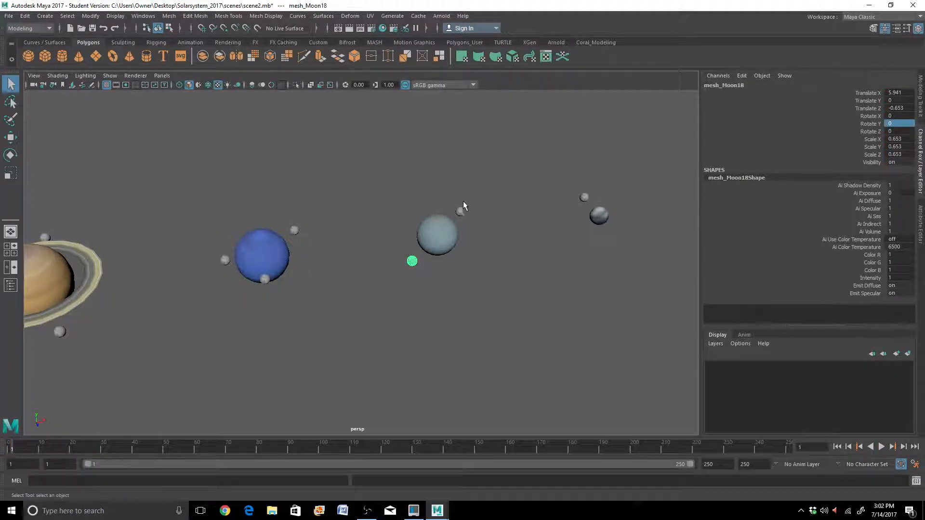
left_click(460, 210, "shift")
left_click(447, 236, "shift")
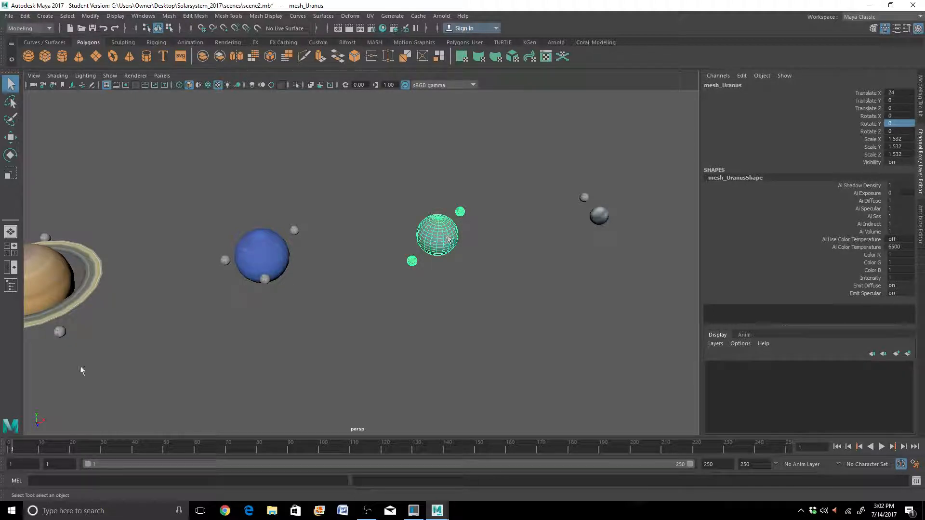
key("s")
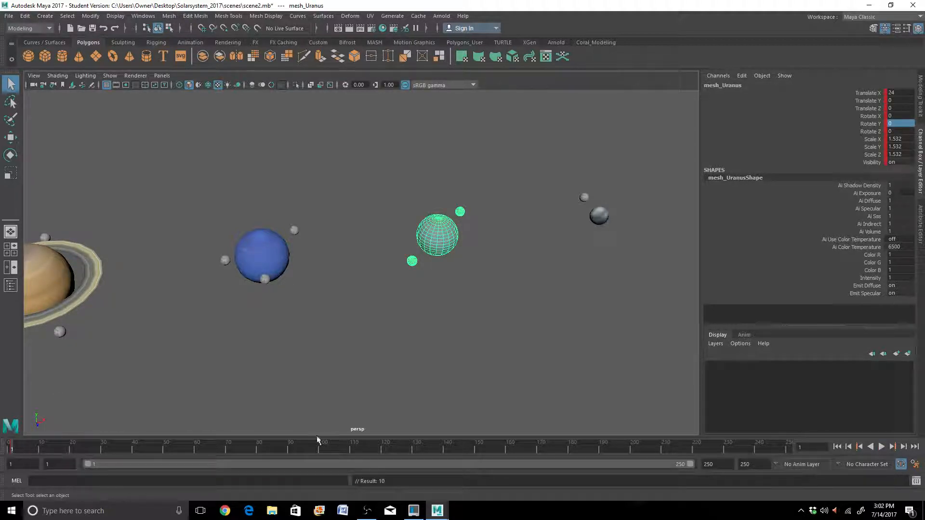
left_click_drag(777, 446, 792, 448)
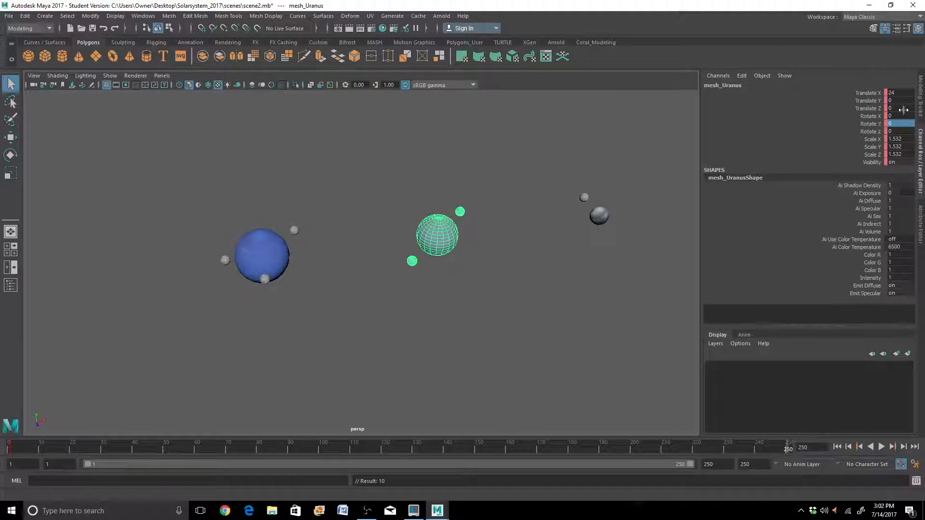
type("1080")
key("Return")
Keyframe Pluto at frame 1, set its Rotate Y to 1080 at frame 250, and play back the animation
left_click(599, 215)
left_click(11, 447)
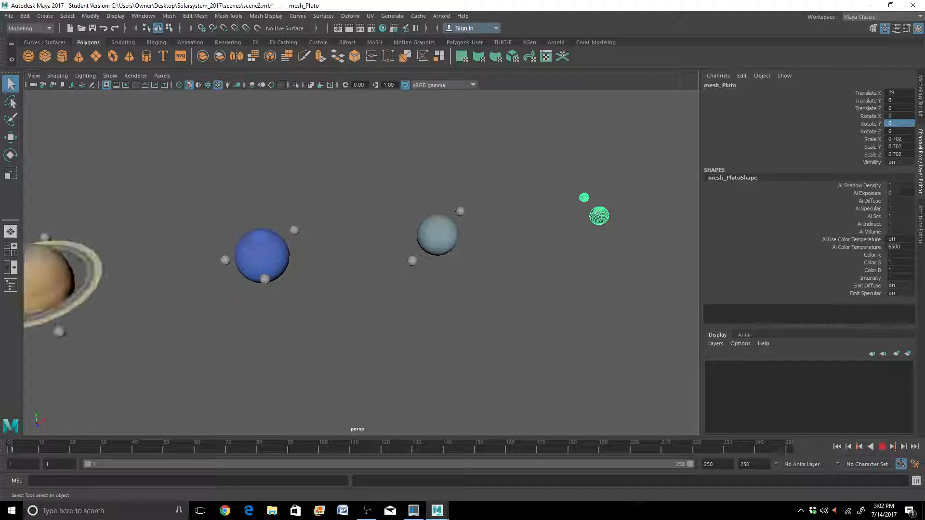
key("s")
left_click(788, 447)
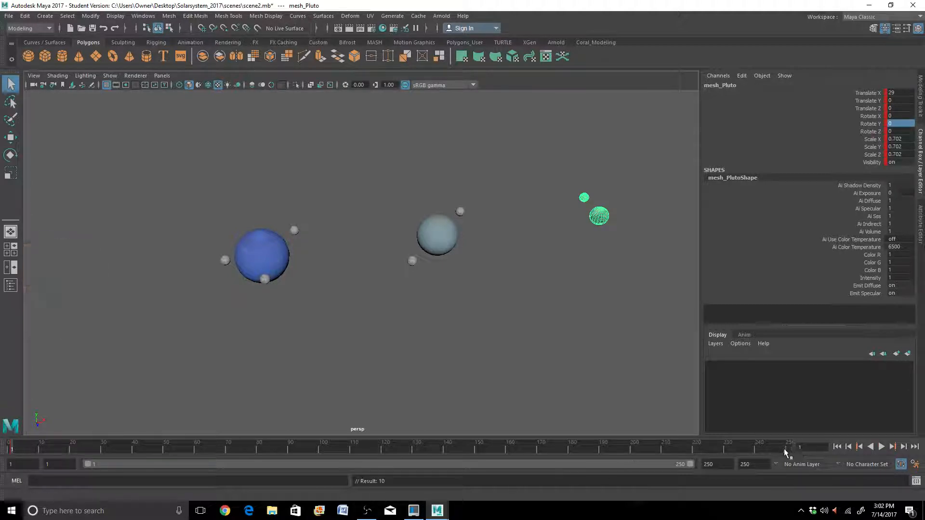
double_click(899, 124)
type("108")
key("Return")
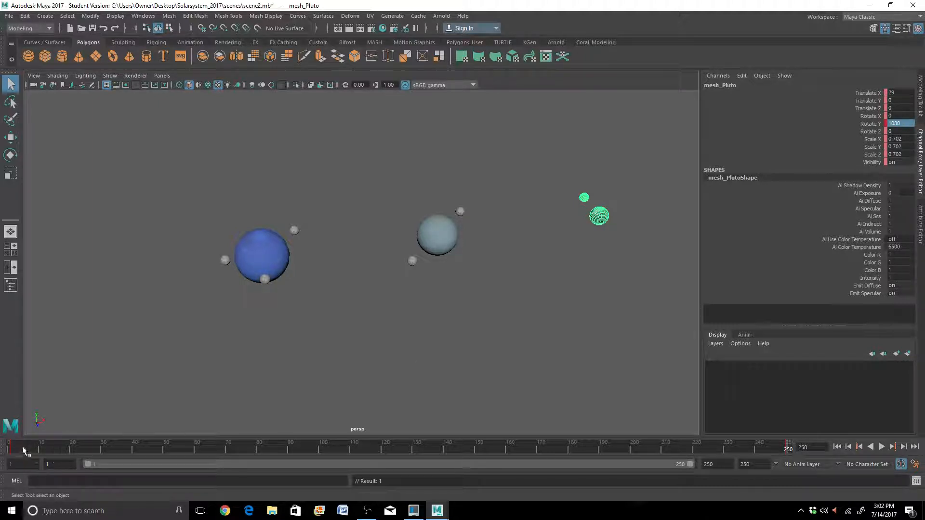
key("alt+v")
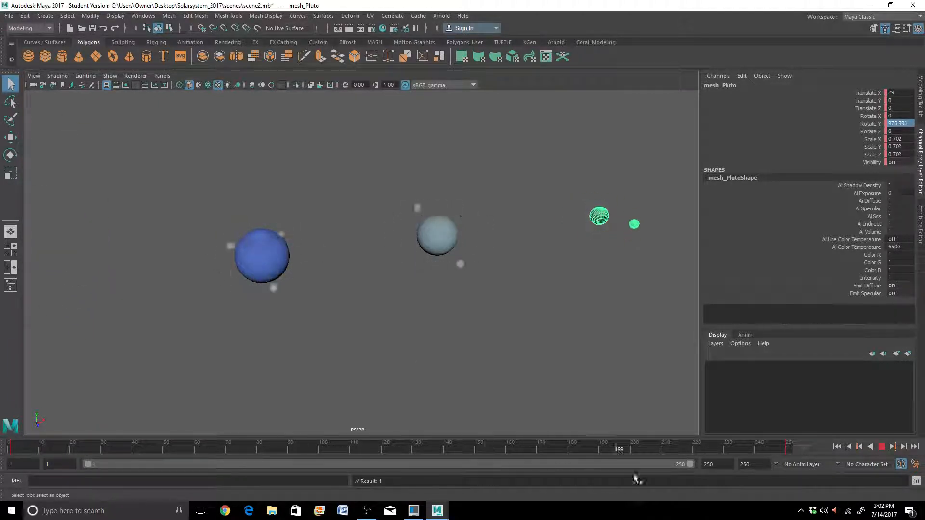
key("alt+shift+v")
Select Saturn's parent group and check its Rotate Y value at frame 250
scroll(311, 303, "down", 8)
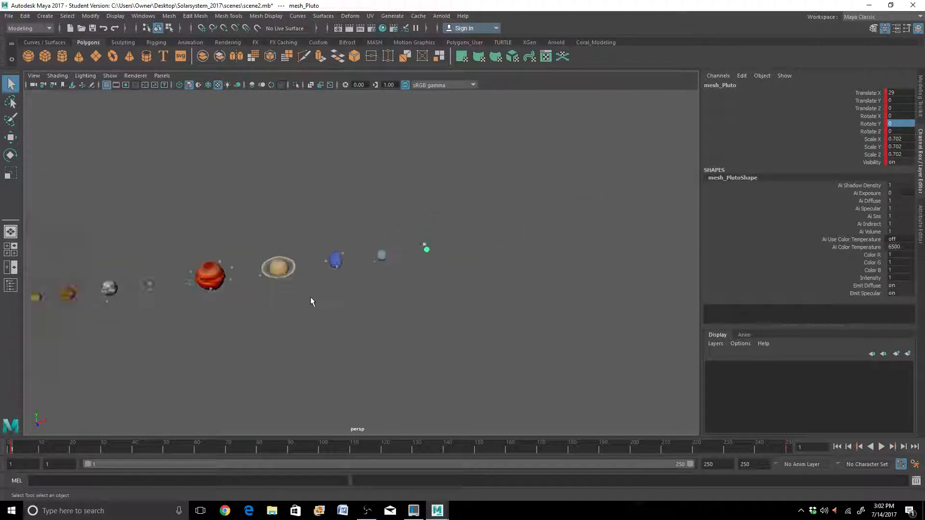
scroll(311, 302, "up", 5)
scroll(266, 318, "down", 8)
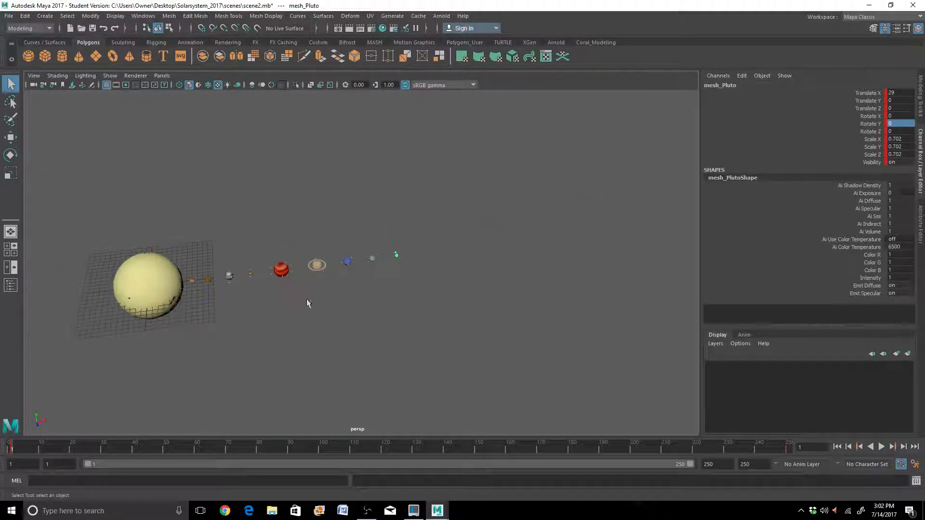
left_click(319, 265)
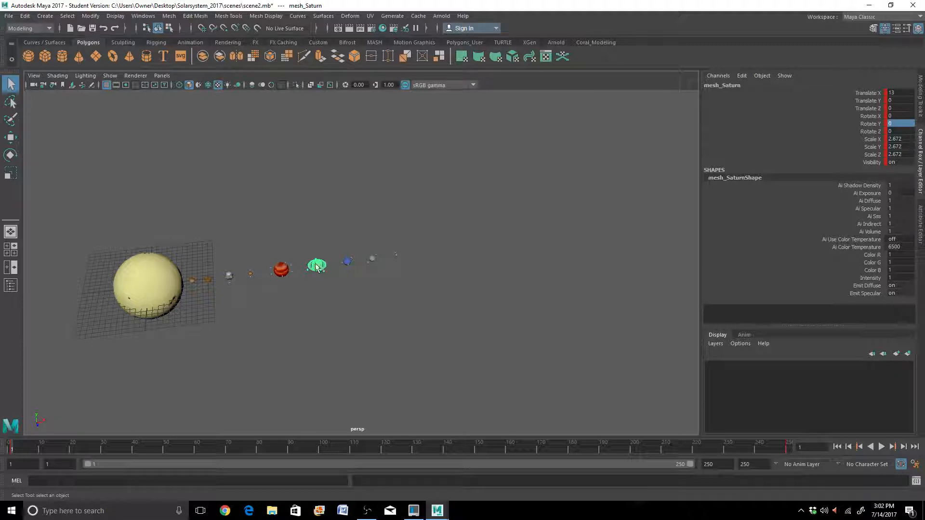
key("Up")
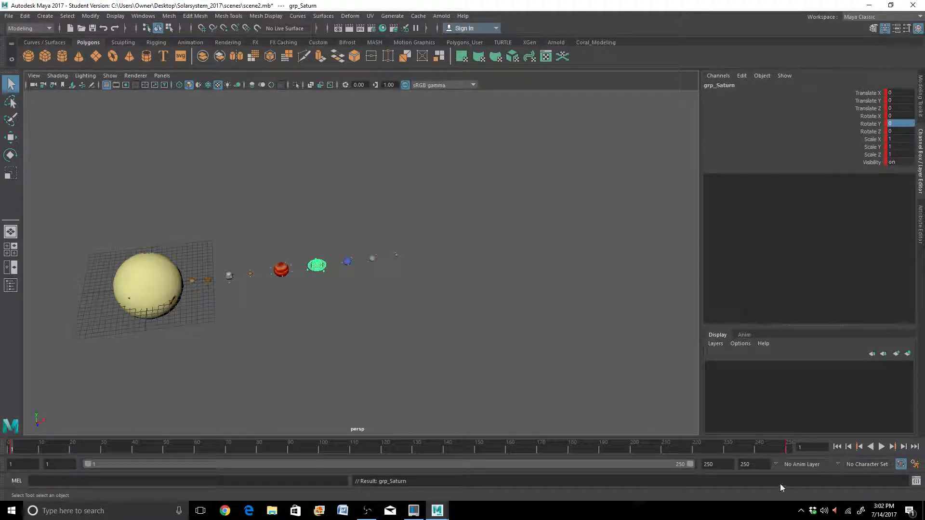
left_click(787, 448)
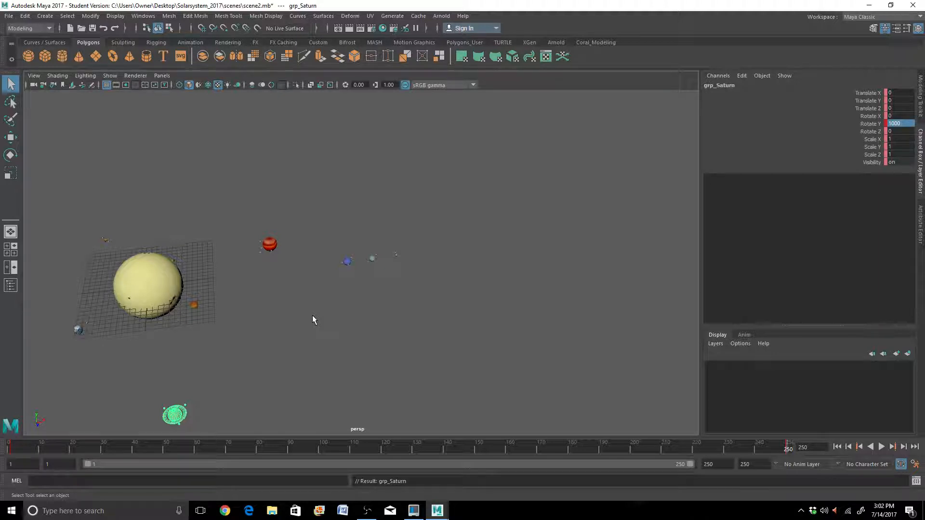
Group Neptune with its moons and rename the new group grp_neptune
scroll(332, 366, "up", 10)
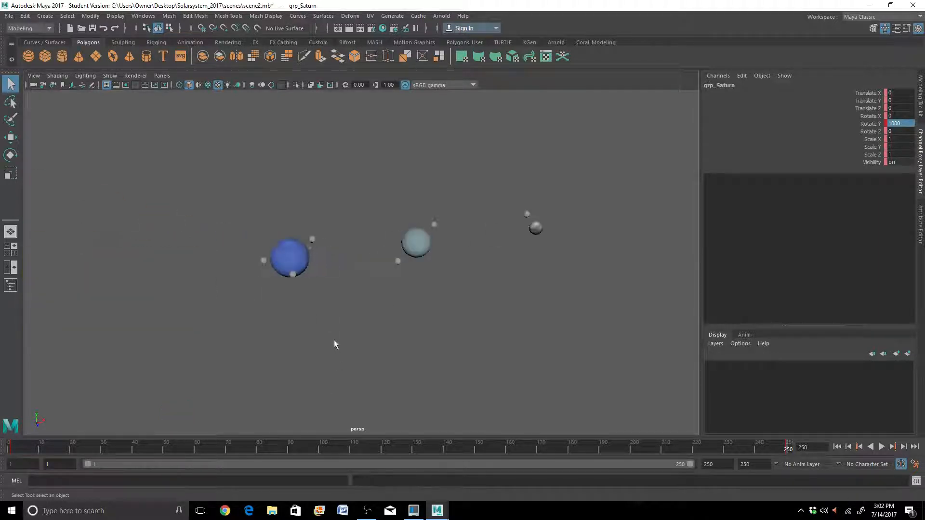
scroll(328, 316, "down", 5)
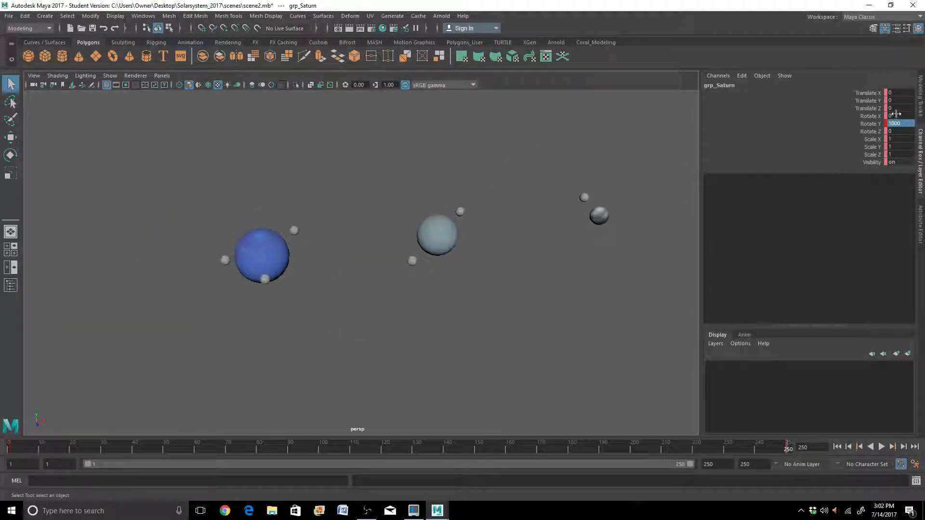
left_click(272, 258)
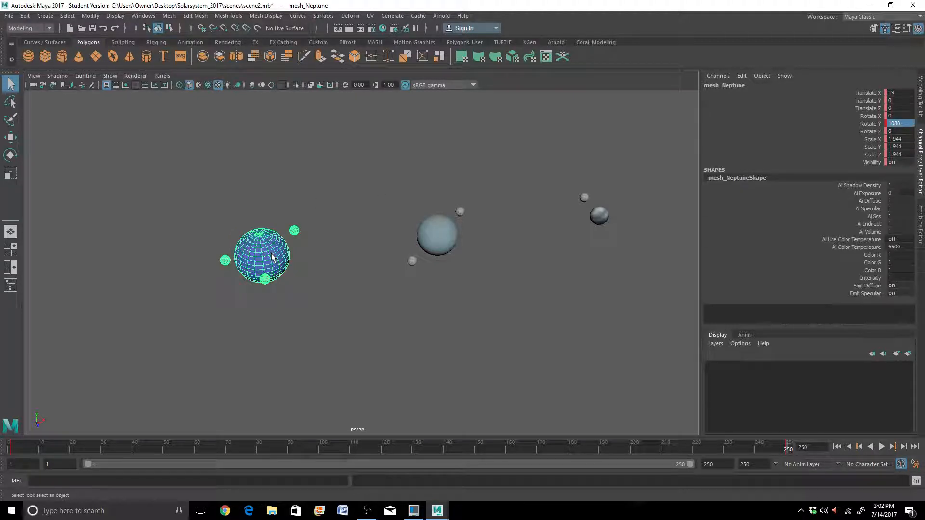
key("ctrl+g")
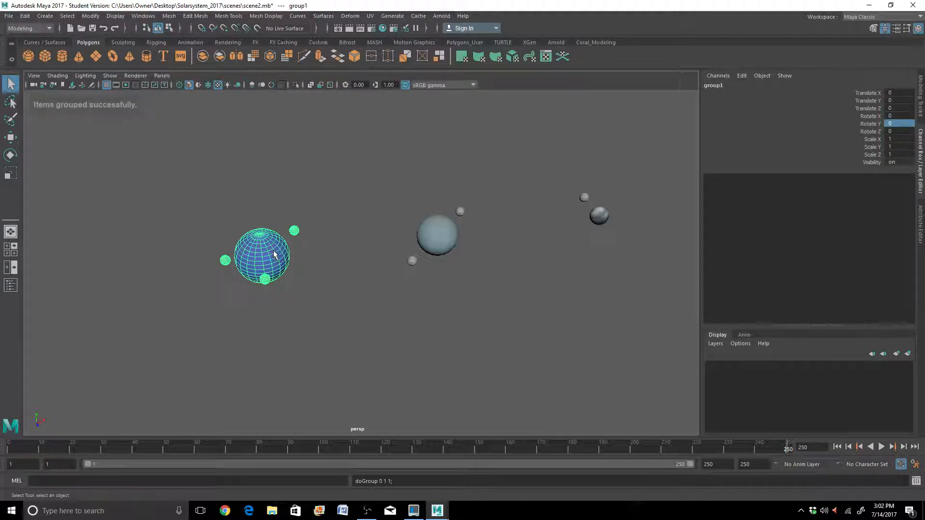
double_click(726, 87)
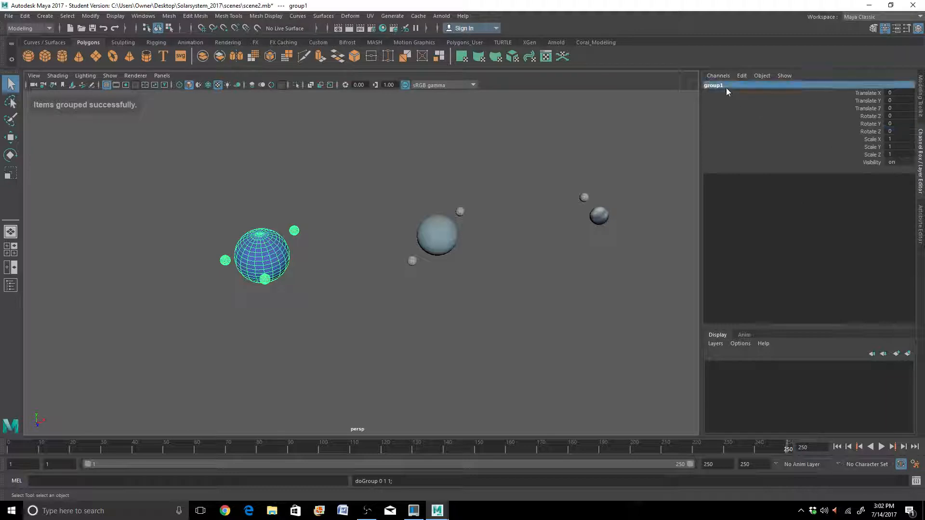
type("d")
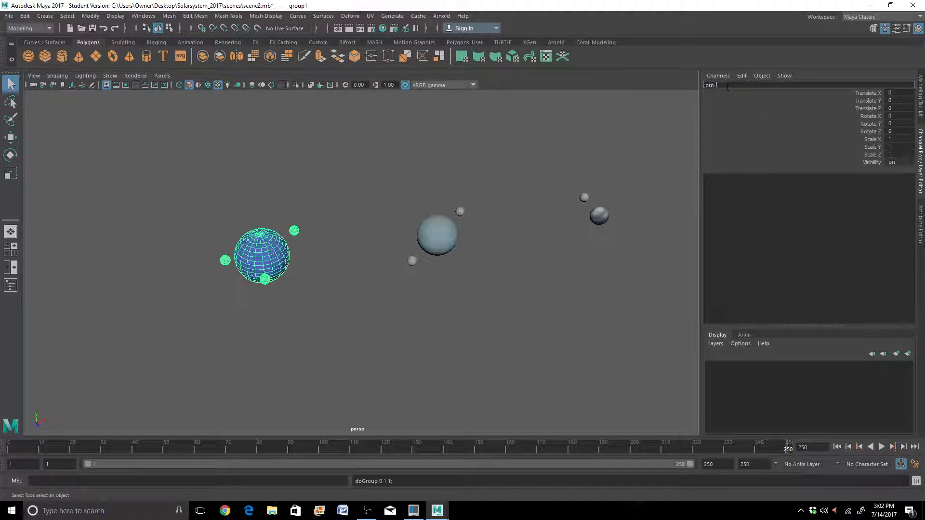
type("rp_Neptune")
key("Return")
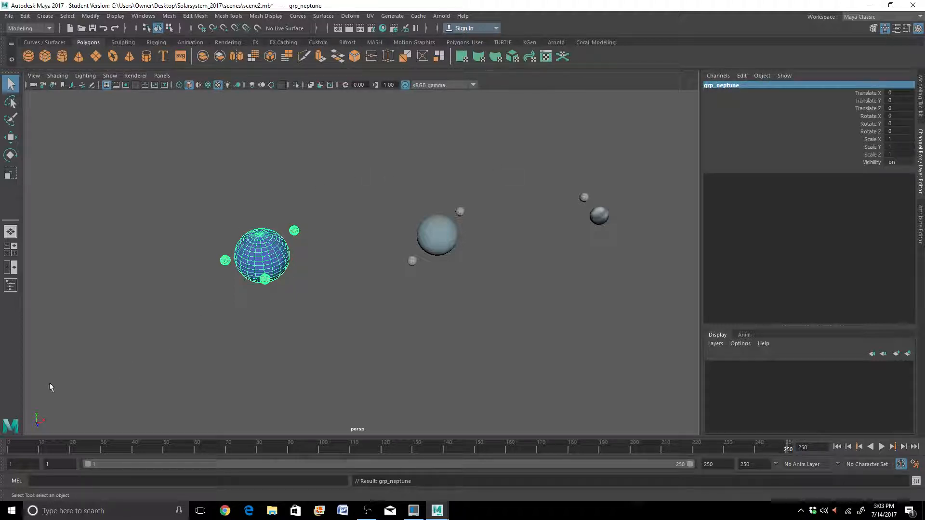
Keyframe grp_neptune at frame 1 and set its Rotate Y to 900 at frame 250
left_click(11, 447)
key("s")
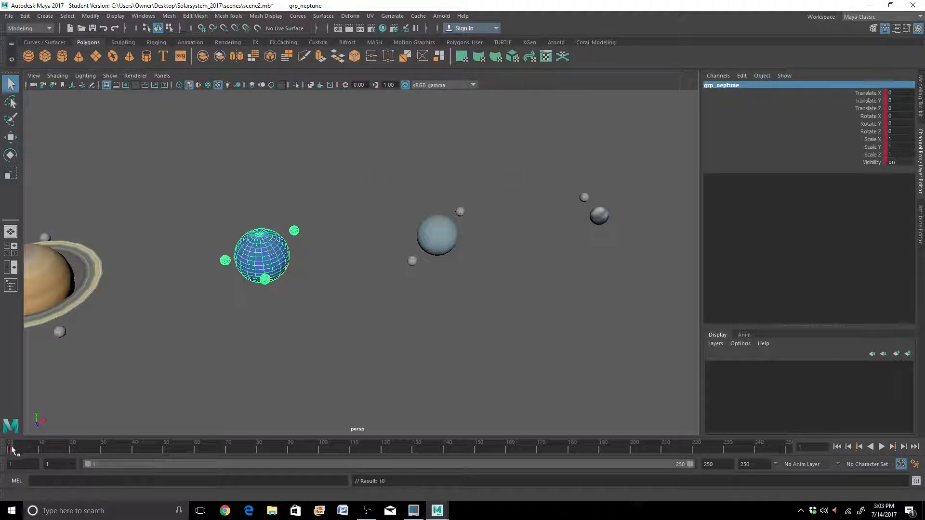
left_click(788, 447)
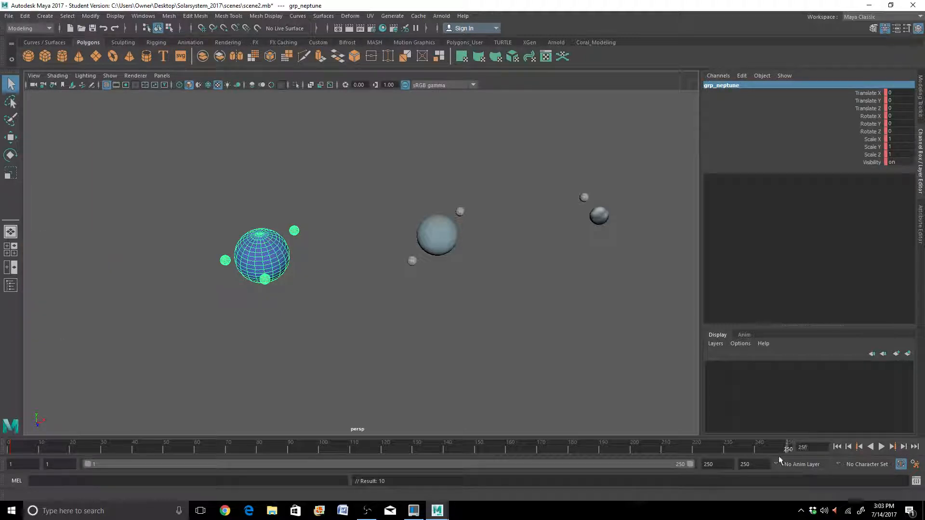
left_click(898, 124)
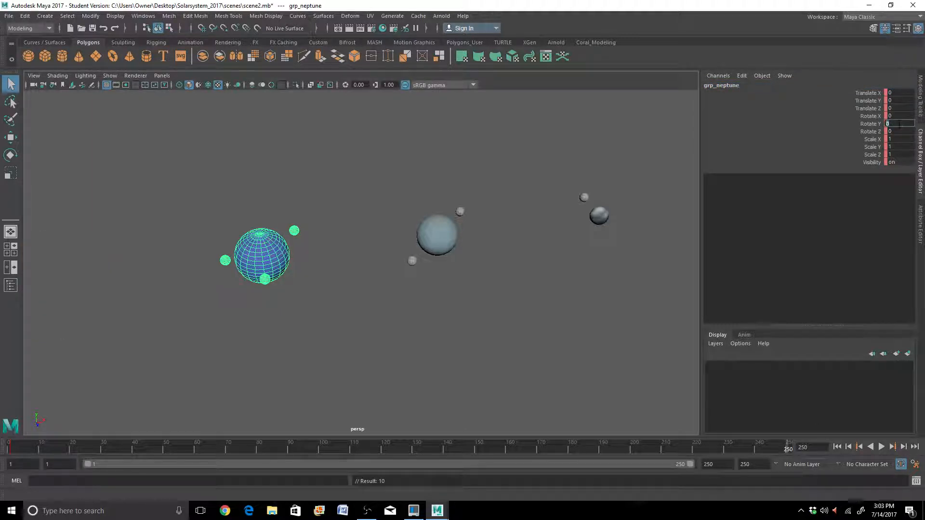
type("0")
key("BackSpace")
key("BackSpace")
type("90")
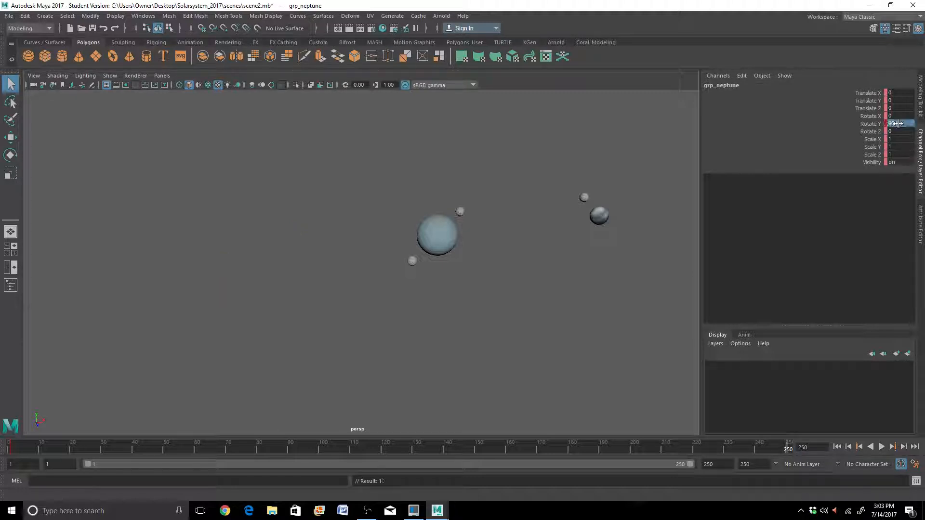
key("Return")
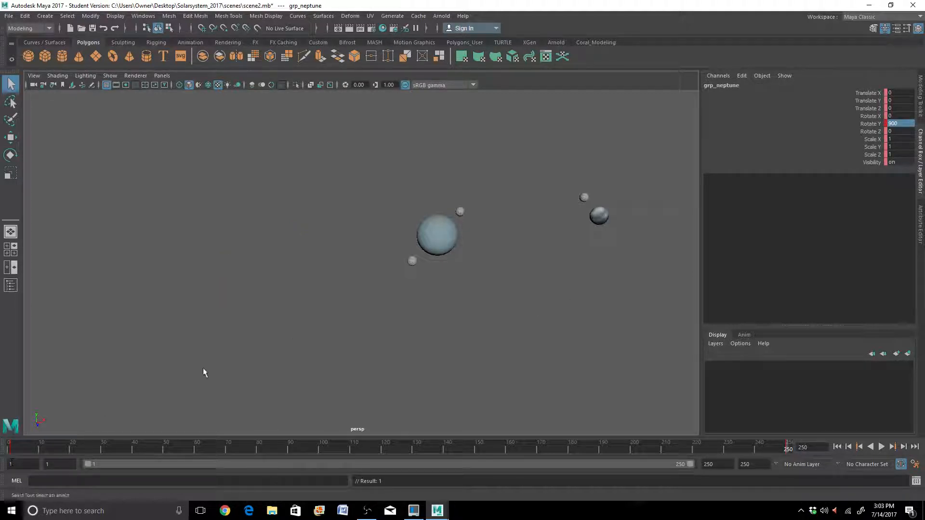
Return to frame 1, group Uranus with its moons, and rename the new group grp_Uranus
left_click(442, 245)
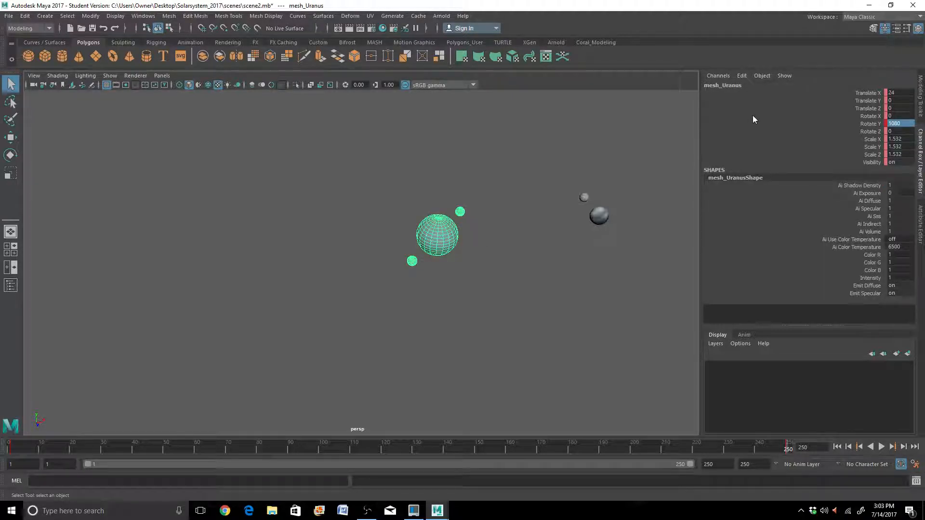
left_click(9, 453)
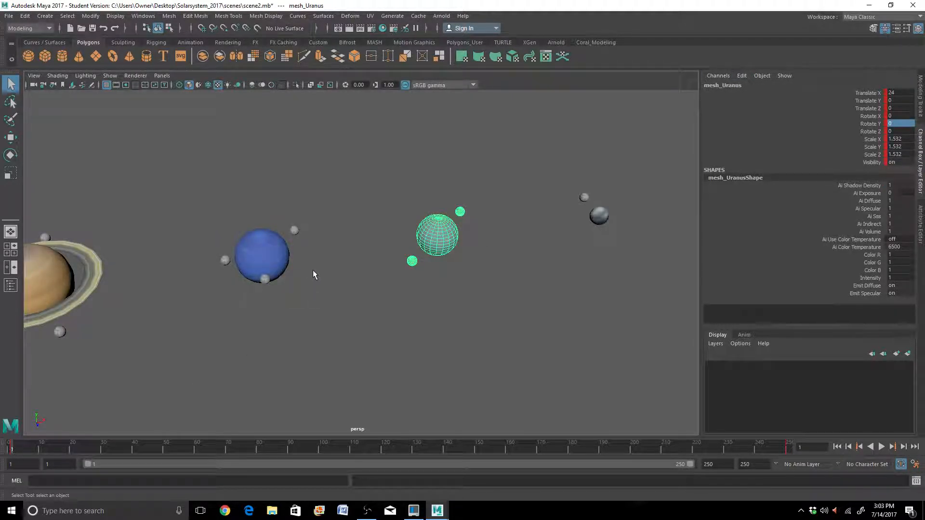
key("ctrl+g")
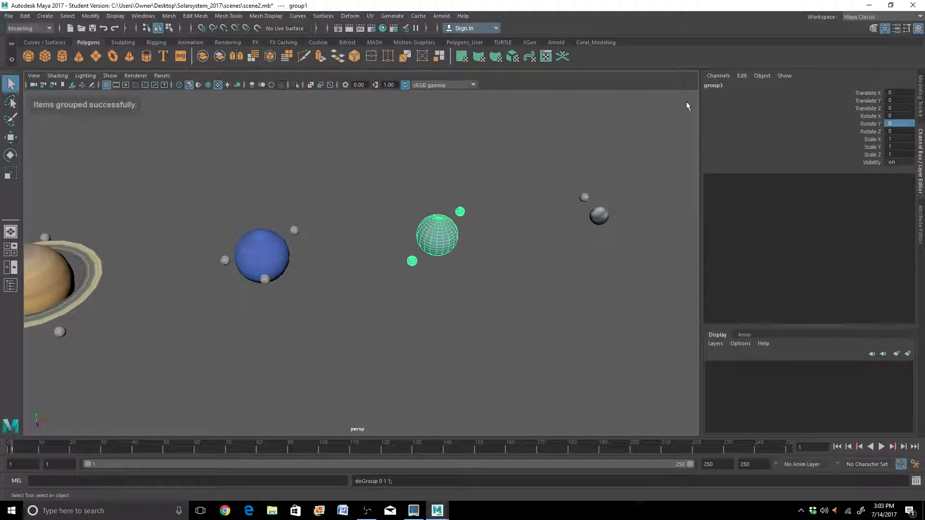
double_click(717, 86)
type("glp")
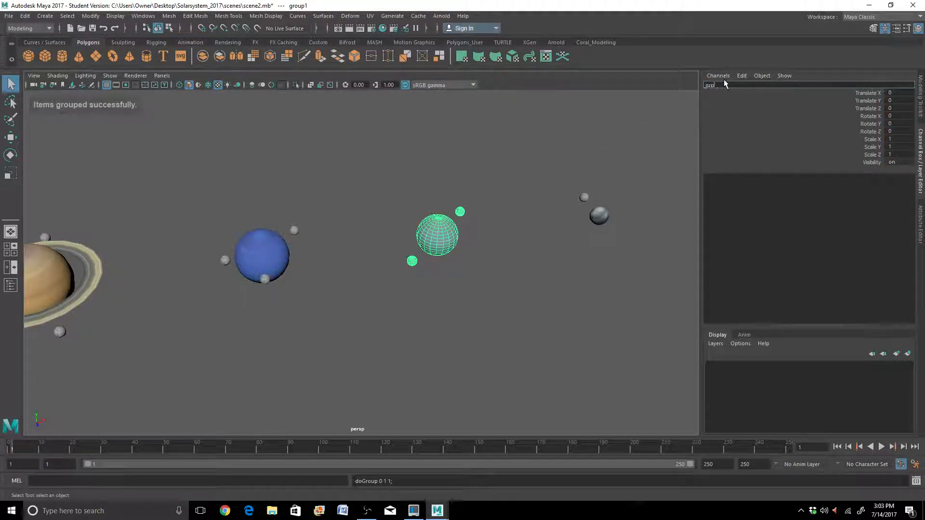
type("_Ur")
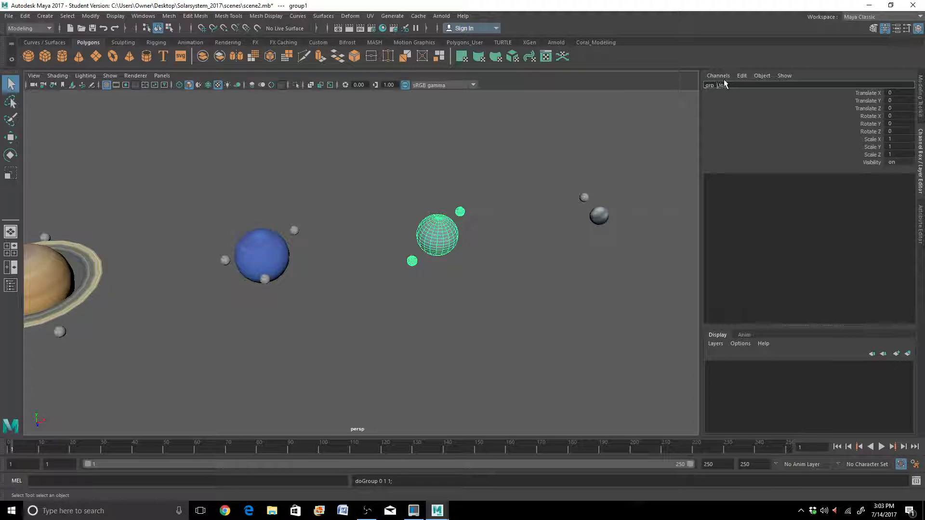
type("anus")
key("Return")
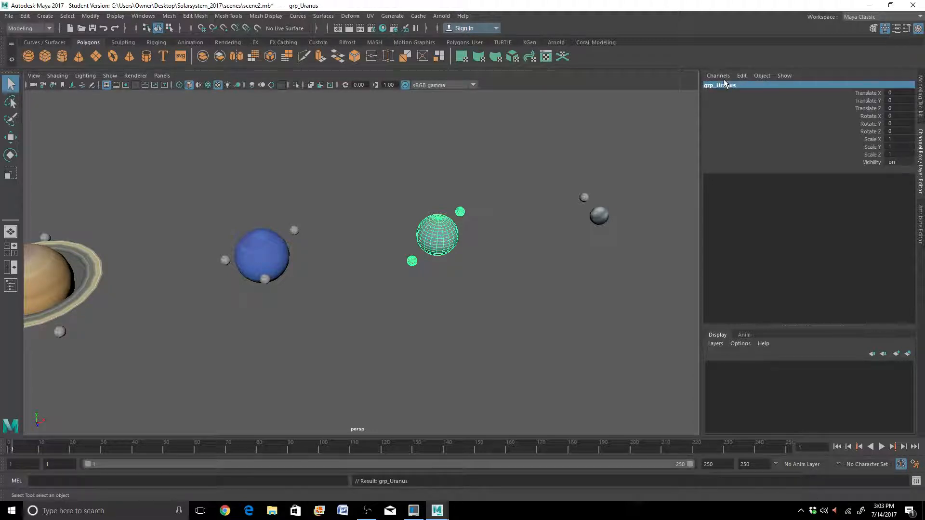
Keyframe grp_Uranus at frame 1 and set its Rotate Y to 800 at frame 250
key("s")
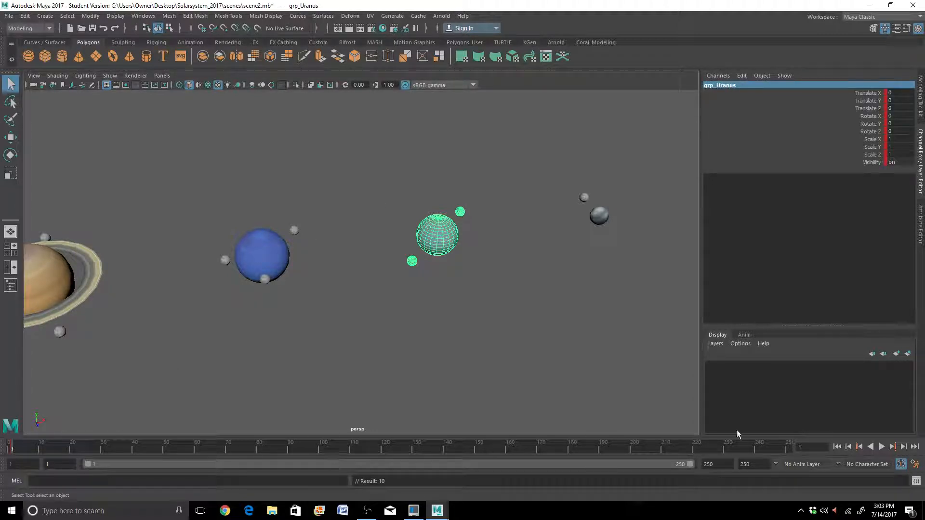
left_click(788, 448)
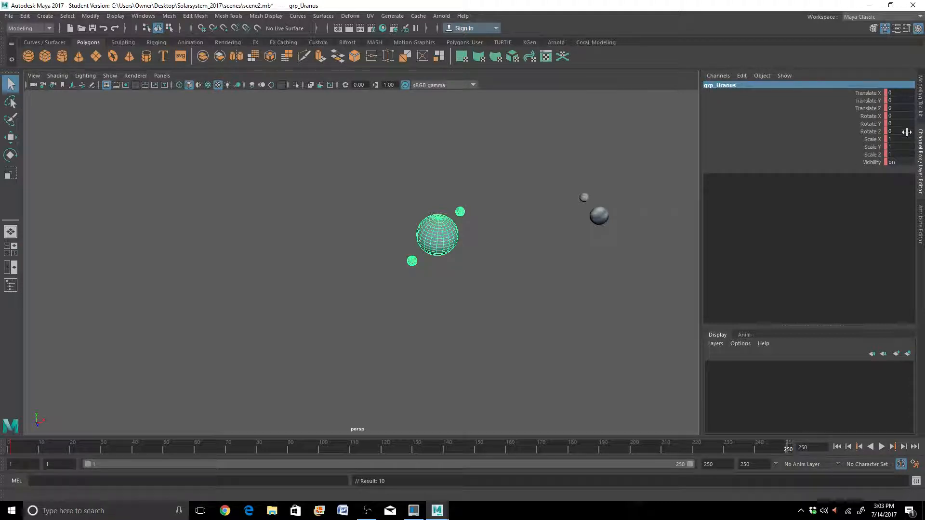
left_click(901, 122)
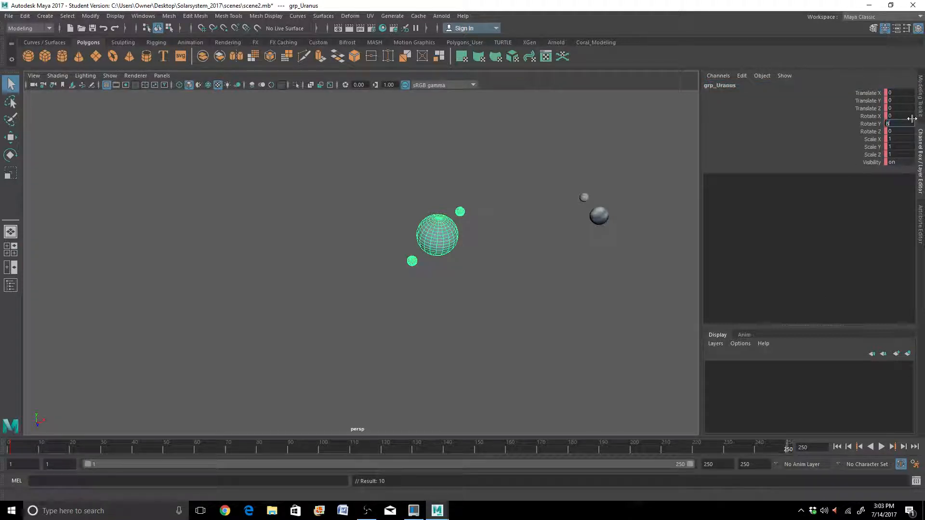
key("Return")
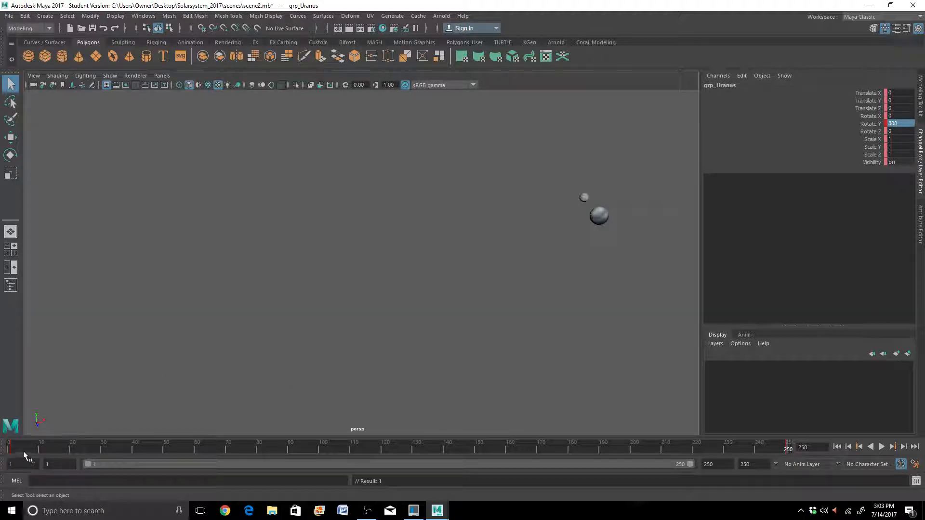
Return to frame 1, group Pluto with its moon, and rename the new group grp_Pluto
left_click(11, 449)
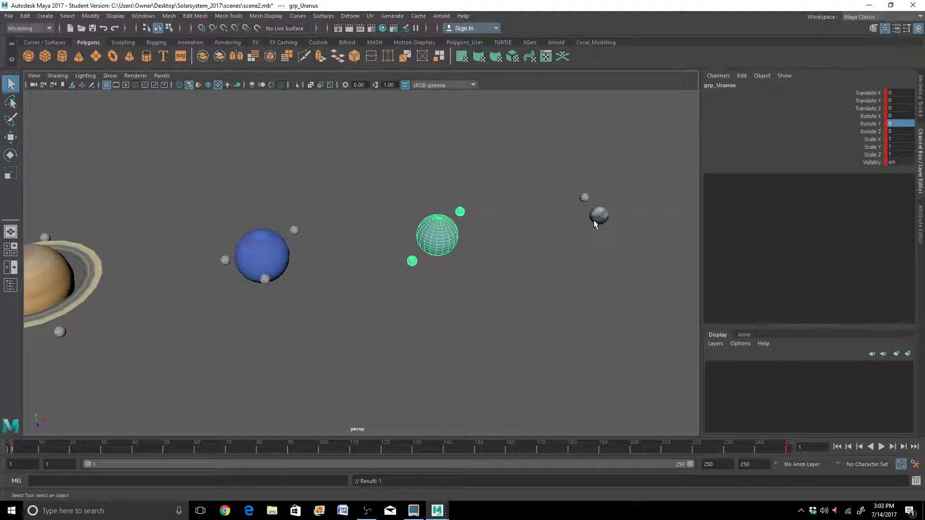
left_click(595, 220)
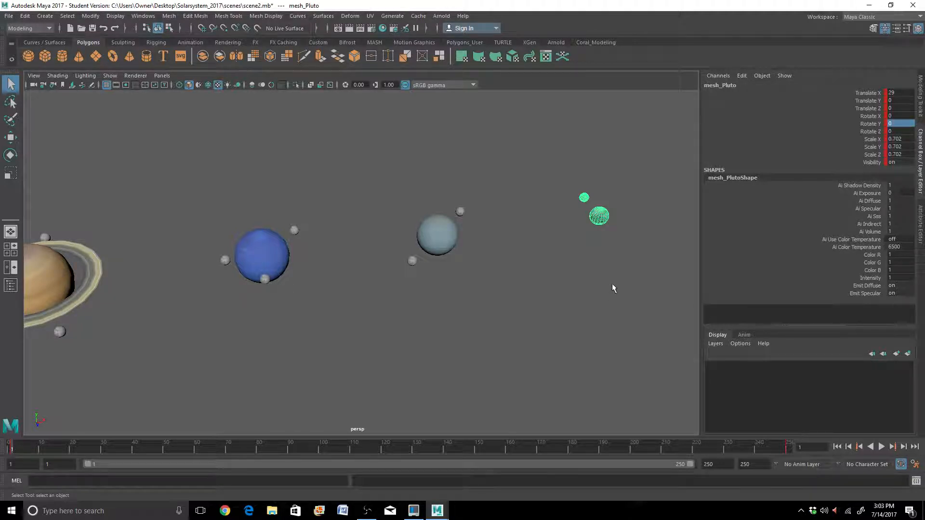
key("ctrl+g")
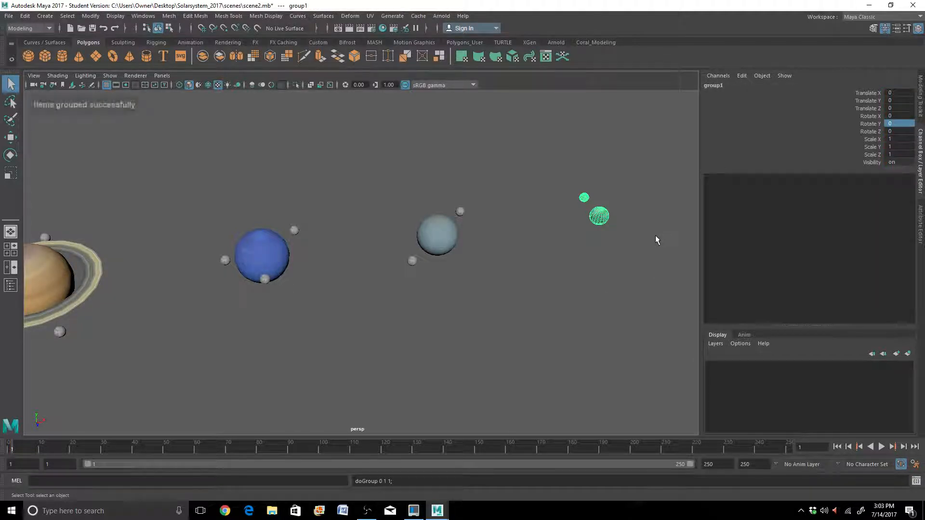
left_click(715, 86)
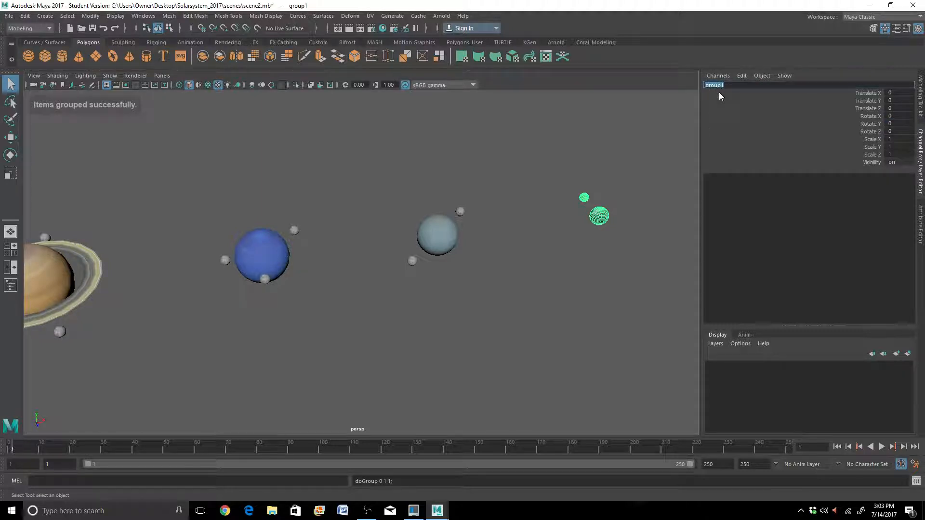
type("grp_Plut")
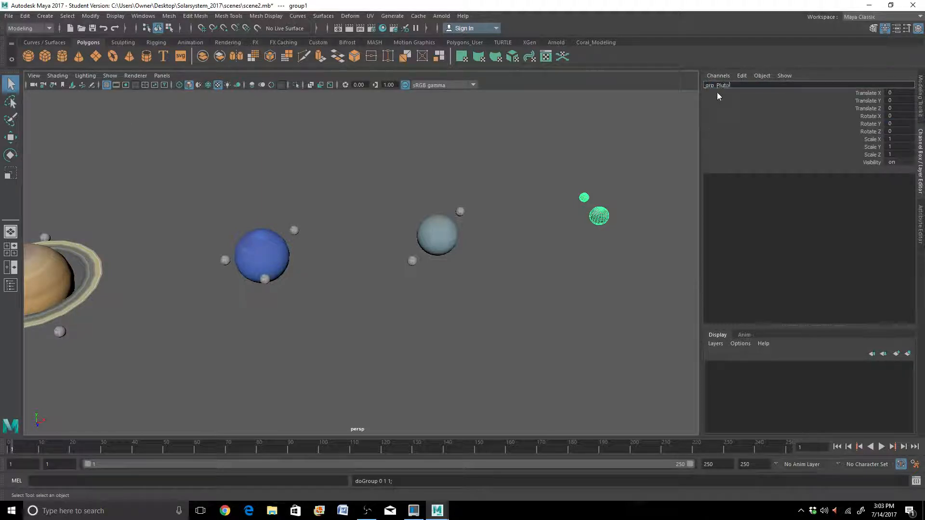
key("Return")
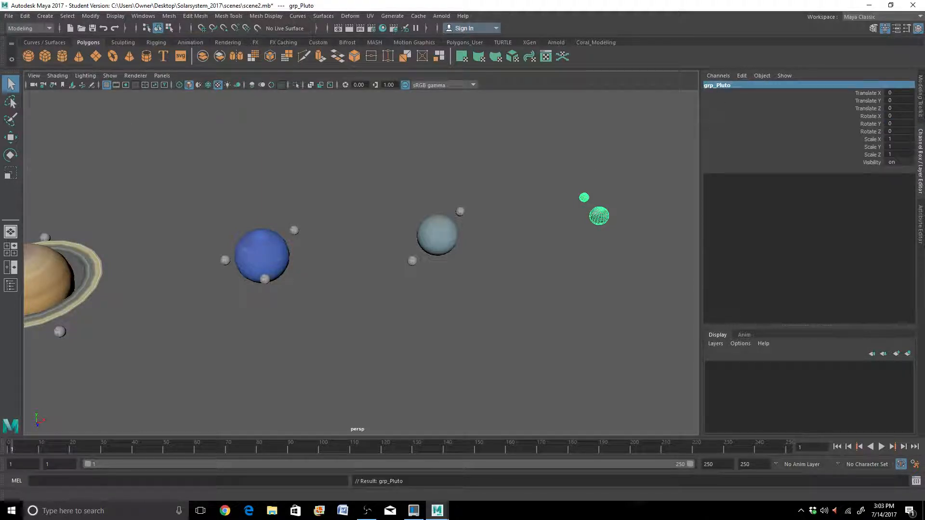
Keyframe grp_Pluto at frame 1 and set its Rotate Y to 800 at frame 250
key("s")
left_click_drag(15, 449, 817, 457)
left_click(897, 123)
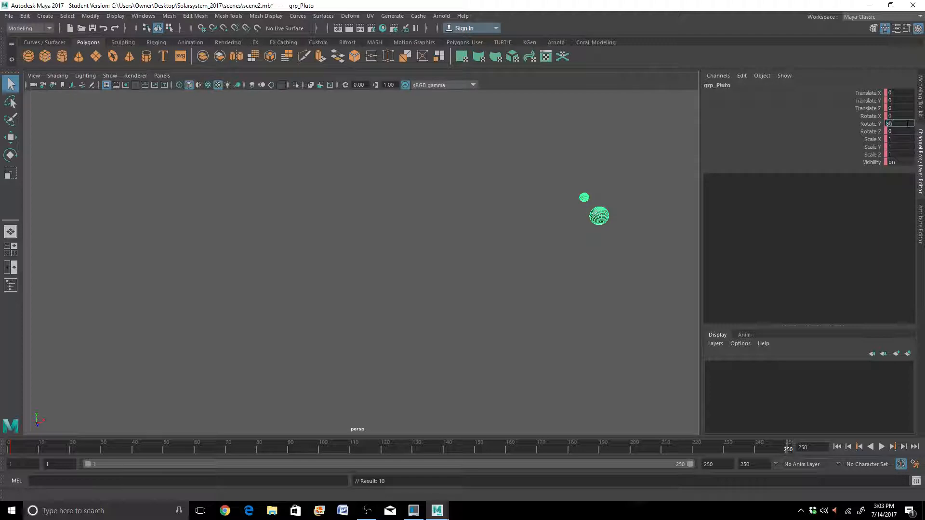
key("Return")
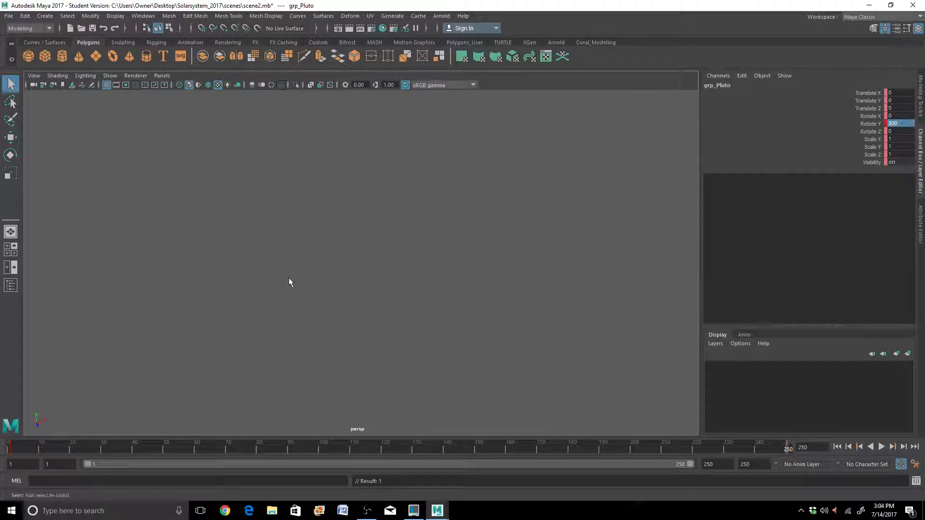
Set grp_Pluto's Rotate Y at frame 250 to 700 and play back the orbit animation
scroll(282, 267, "down", 10)
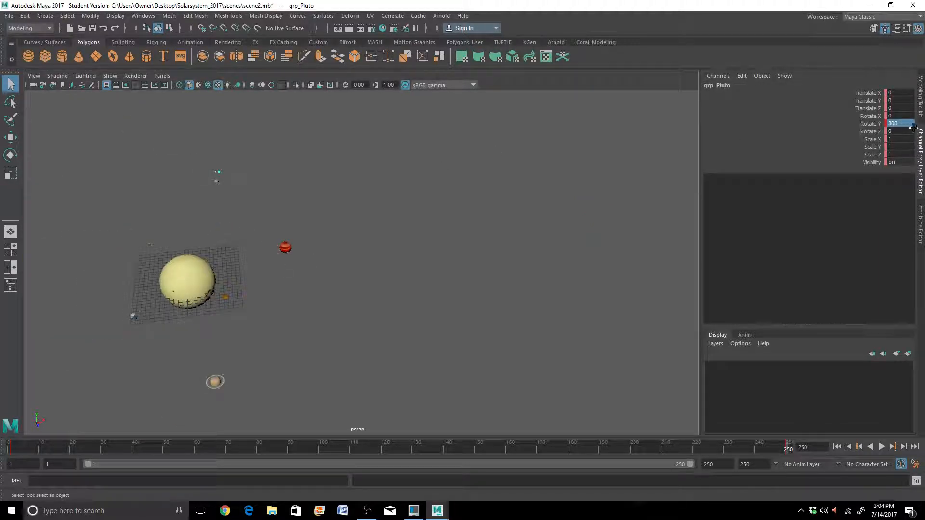
double_click(899, 124)
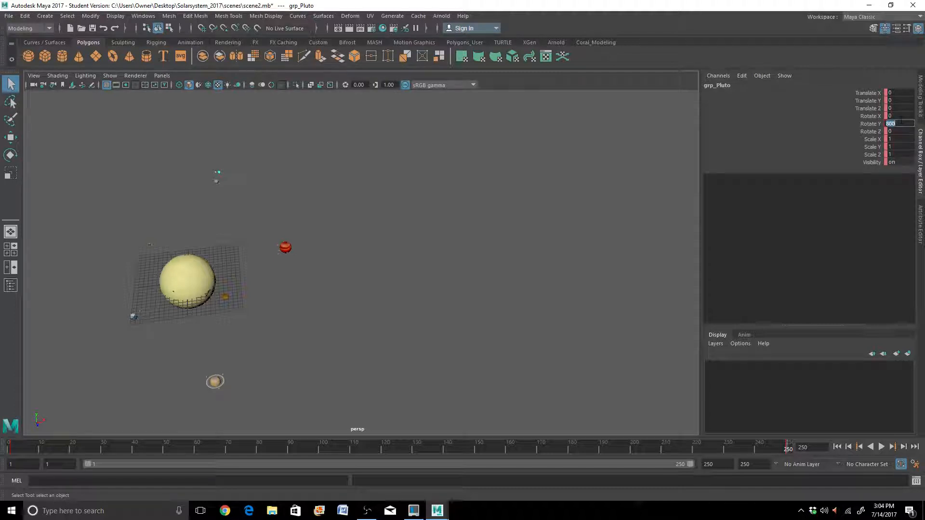
type("700")
key("Return")
key("alt+v")
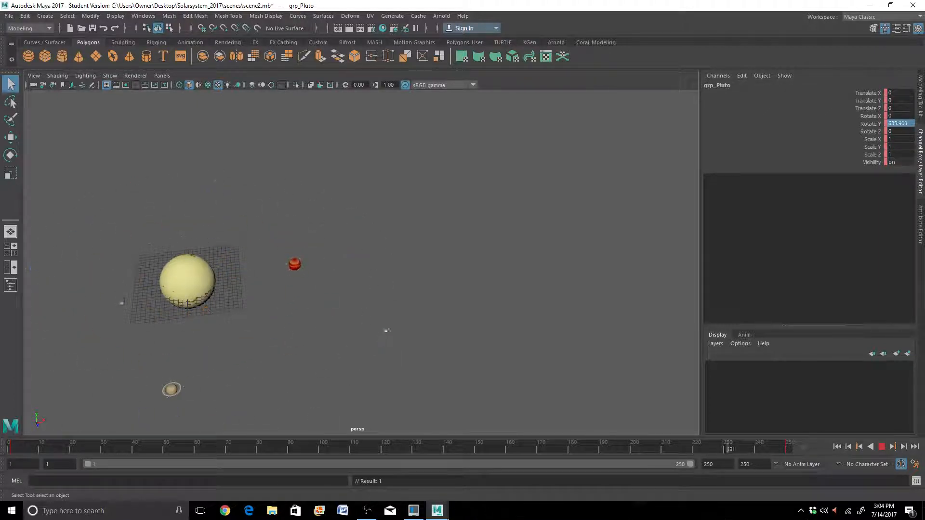
key("alt+v")
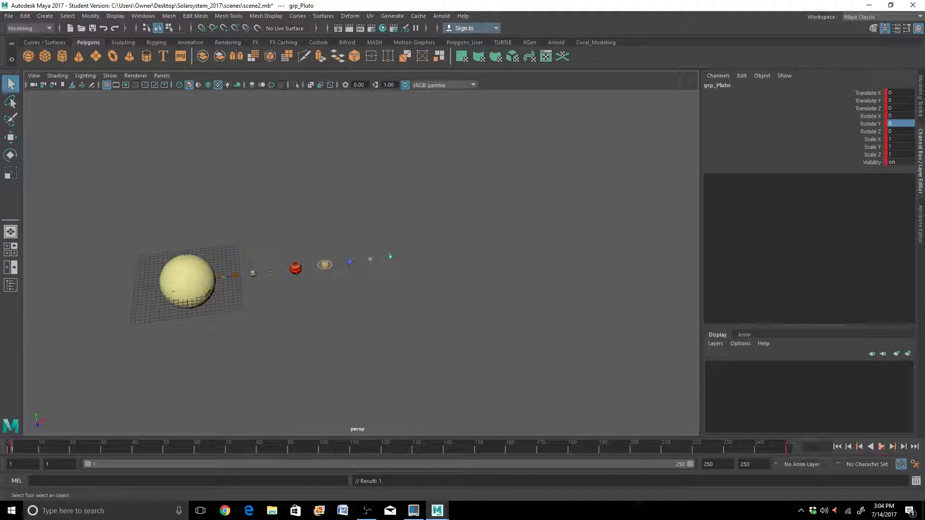
Switch the renderer to Maya Software and test-render frame 1 with the Sun and all planets in the perspective view
left_click_drag(213, 298, 387, 264, "alt")
scroll(421, 258, "up", 4)
middle_click_drag(484, 202, 375, 255, "alt")
left_click_drag(375, 255, 392, 253, "alt")
scroll(392, 253, "up", 3)
scroll(342, 289, "down", 2)
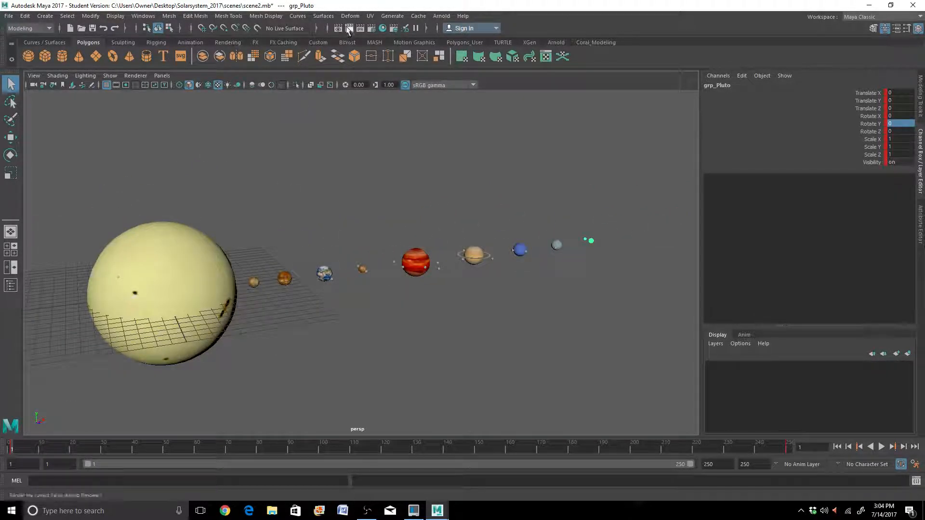
left_click(377, 29)
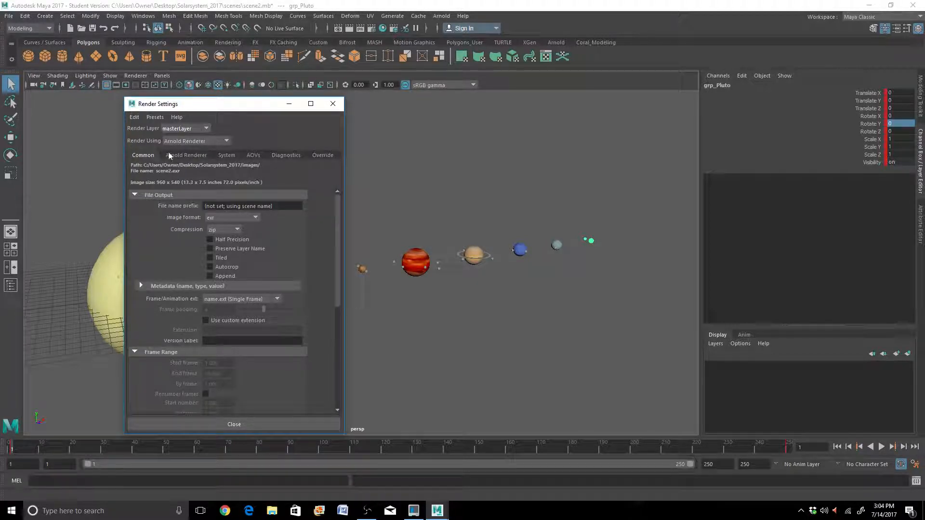
left_click(224, 141)
left_click(213, 154)
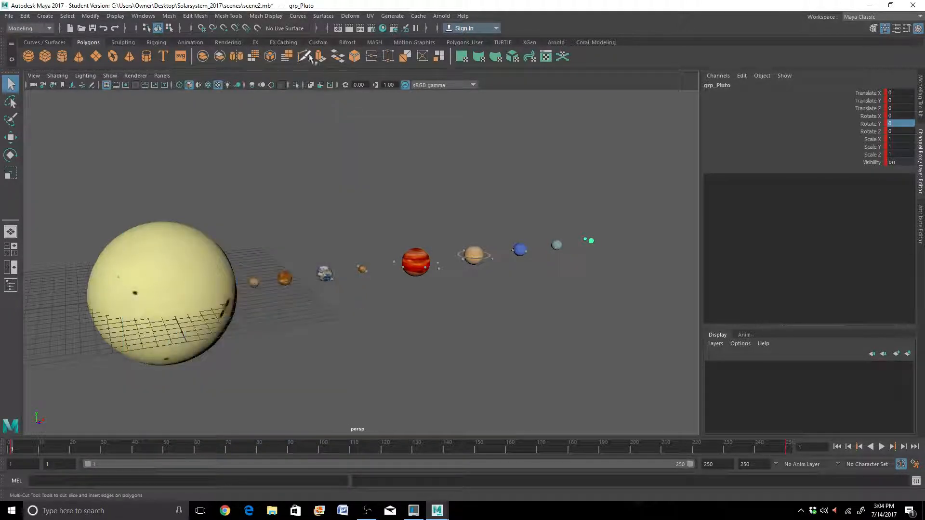
left_click(348, 29)
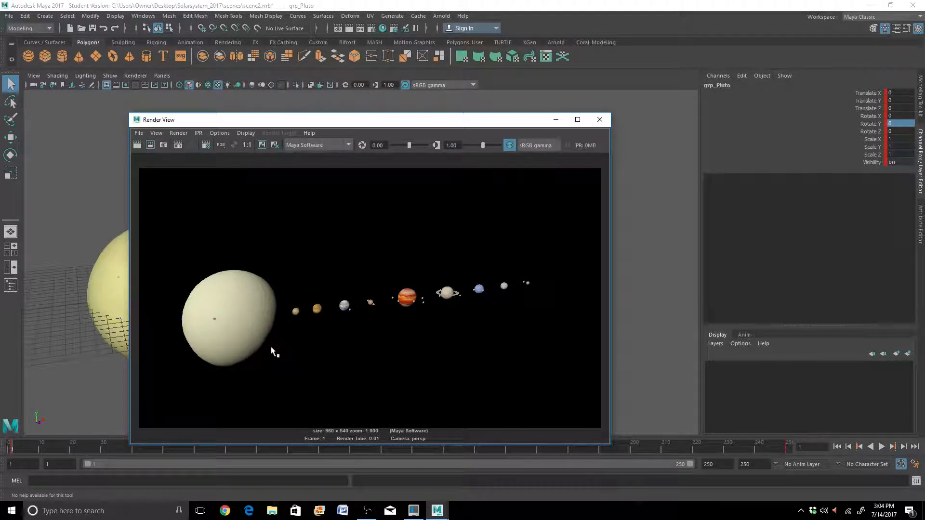
left_click(600, 120)
In the Sun's lambert_Sun material, set the special-effects Glow Intensity to about 0.292 and raise Incandescence slightly above black
left_click(121, 255)
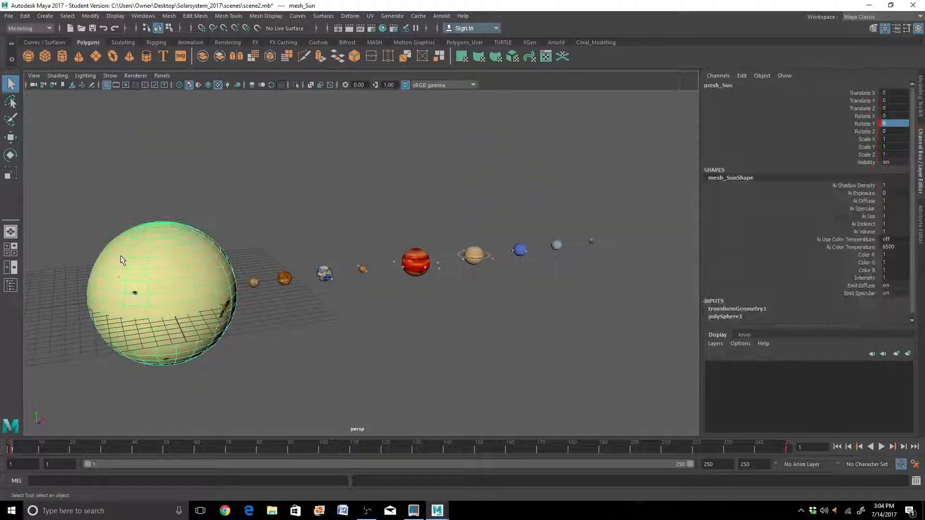
left_click(921, 222)
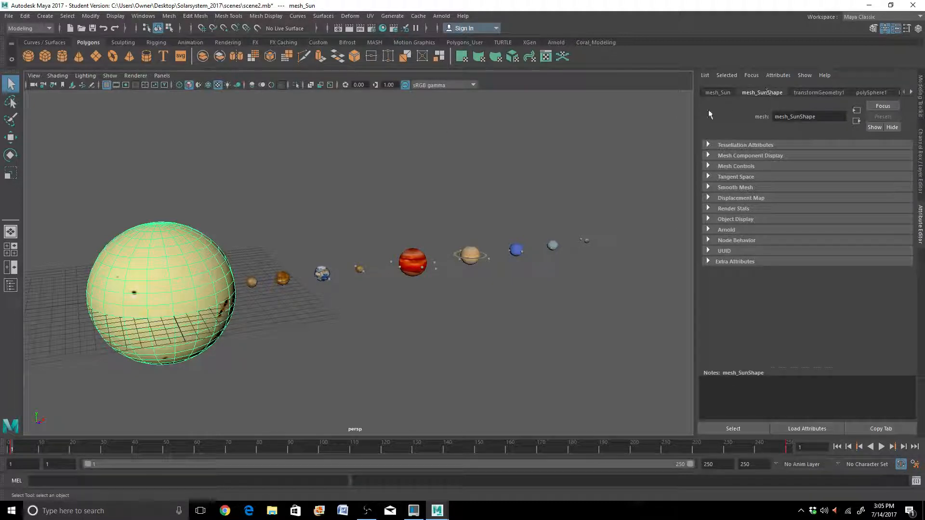
left_click(912, 94)
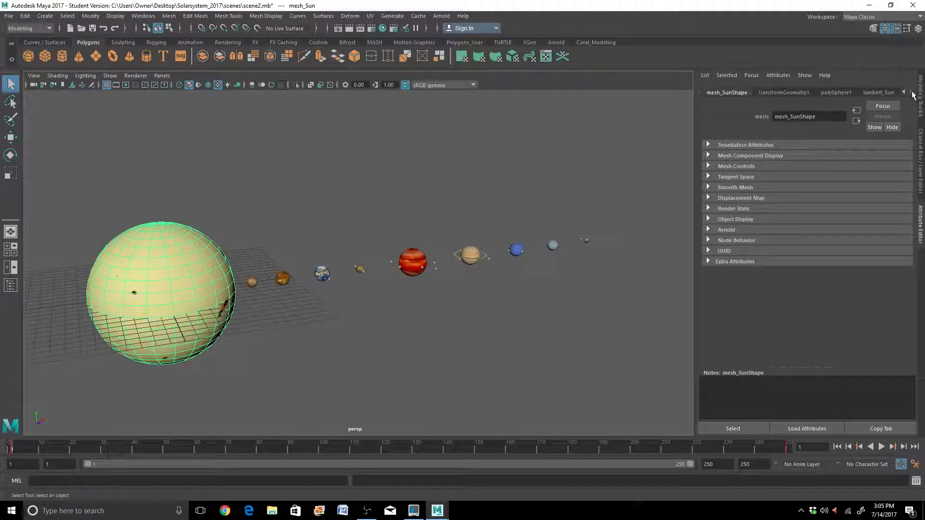
left_click(878, 92)
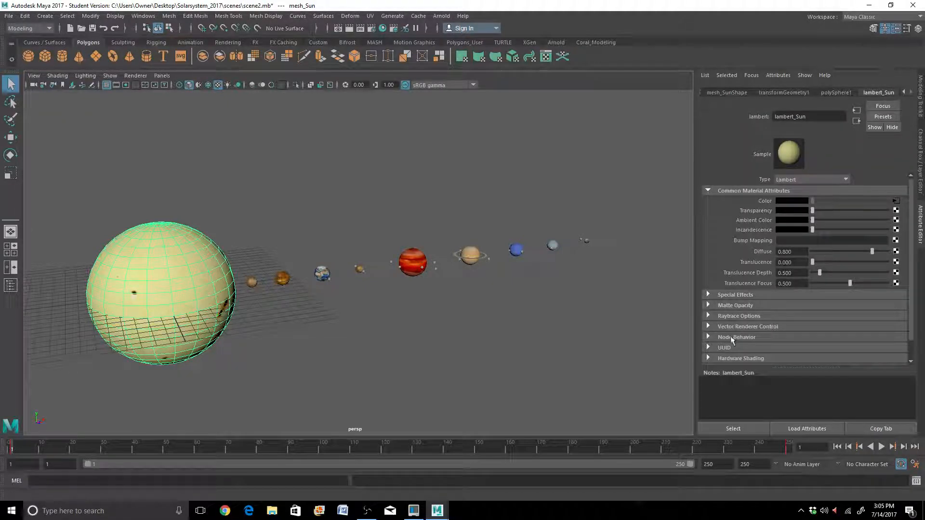
left_click(708, 295)
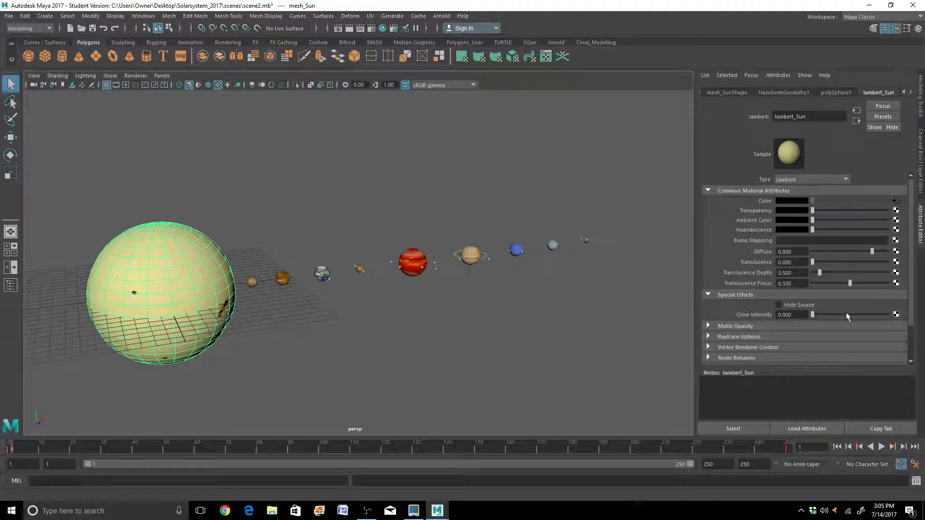
left_click_drag(813, 314, 834, 313)
left_click_drag(812, 229, 817, 229)
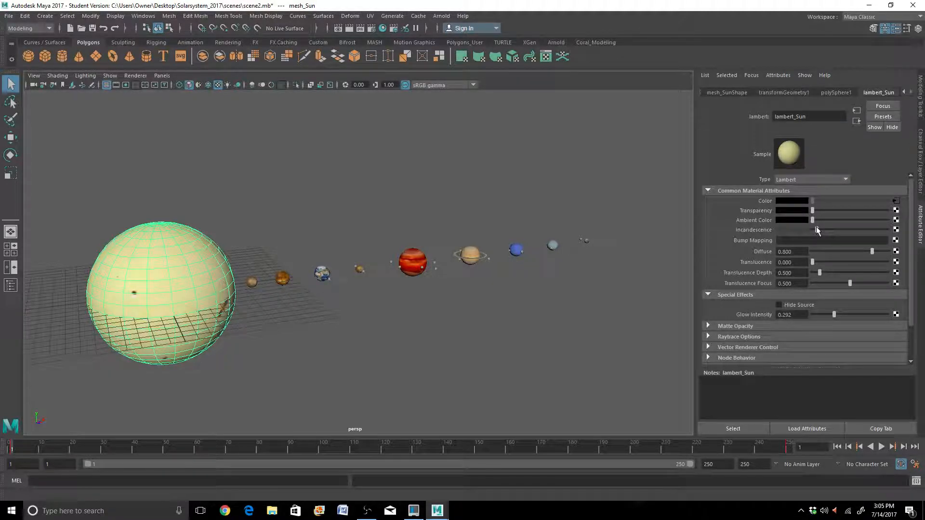
Test-render the Sun's glow three times, lowering Glow Intensity to 0.169 before the second render and 0.084 before the third
left_click(348, 29)
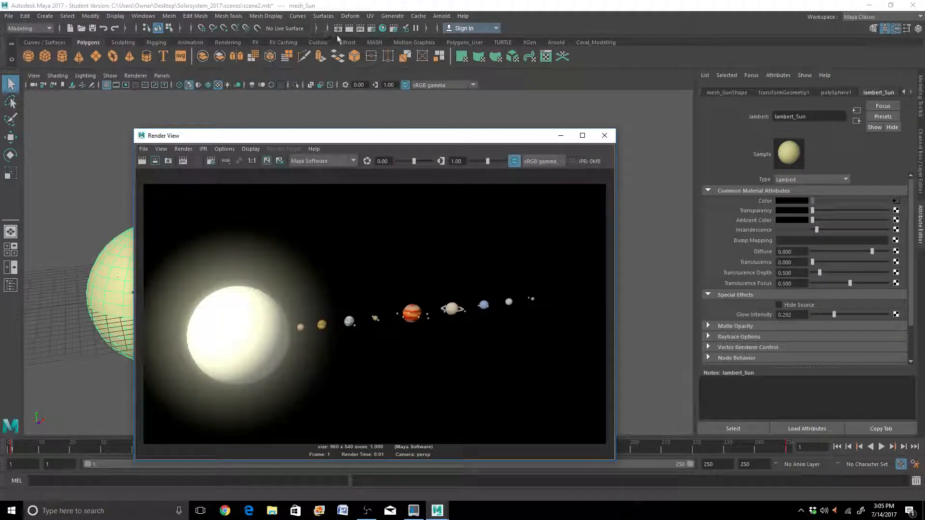
left_click(604, 135)
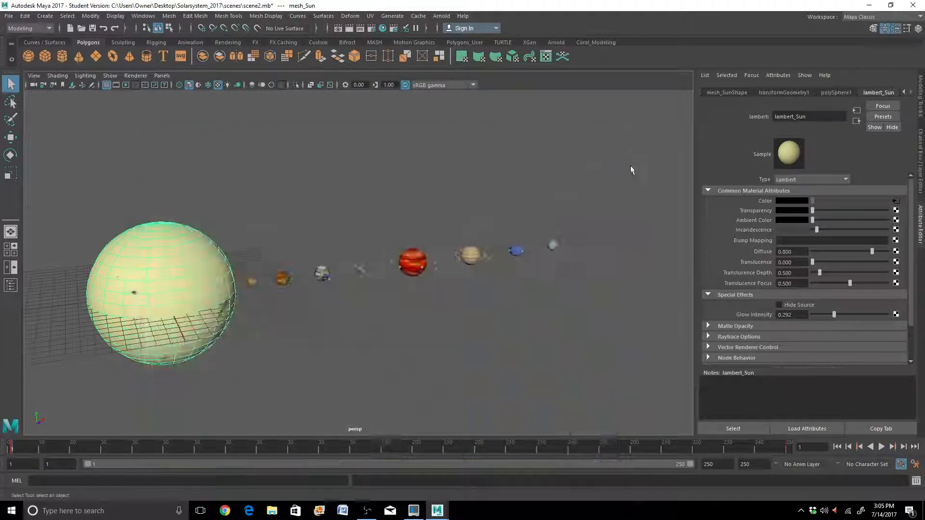
left_click(349, 29)
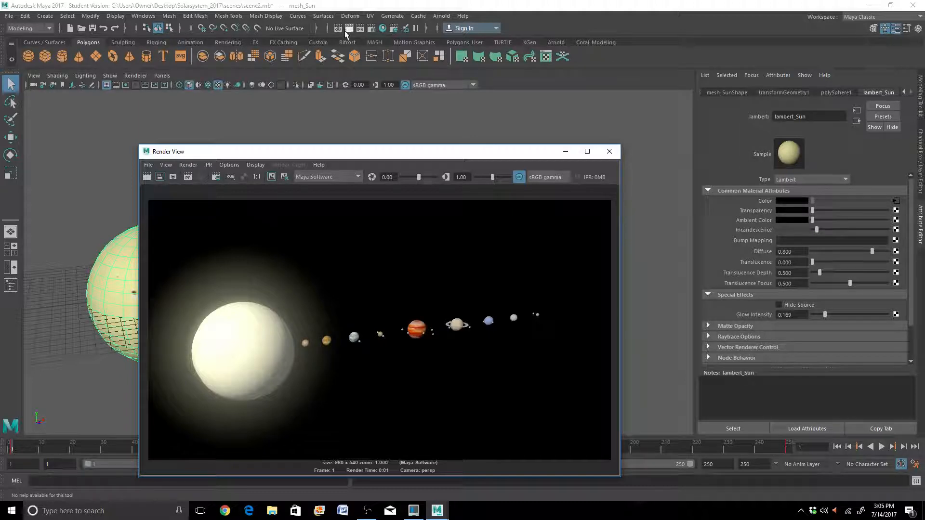
left_click(609, 151)
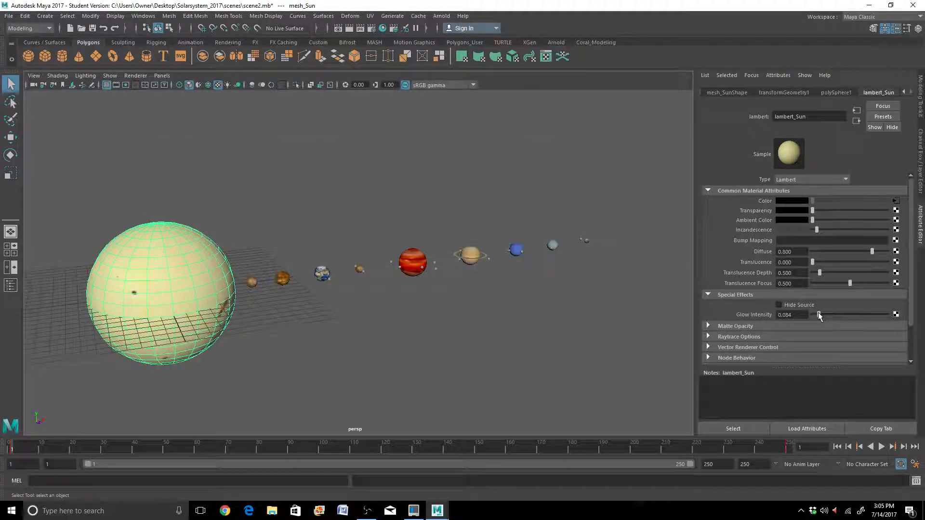
left_click(348, 28)
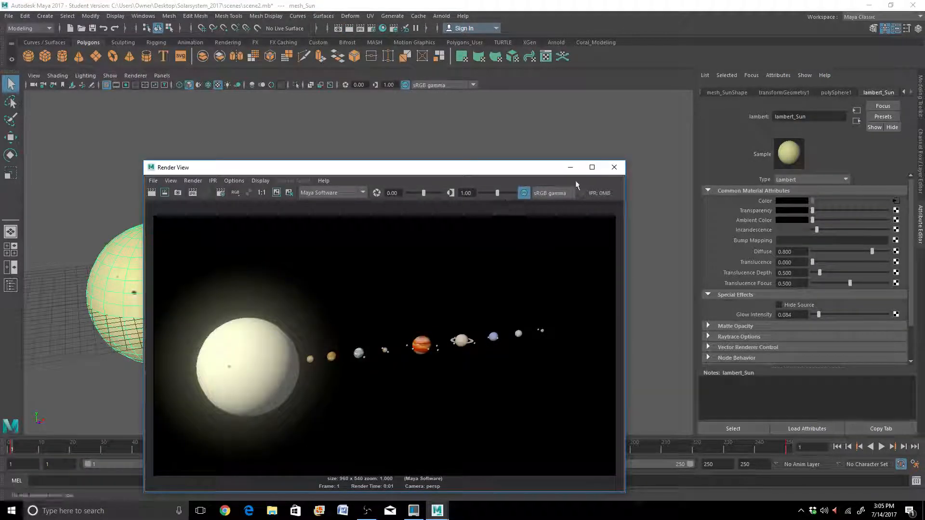
left_click(606, 169)
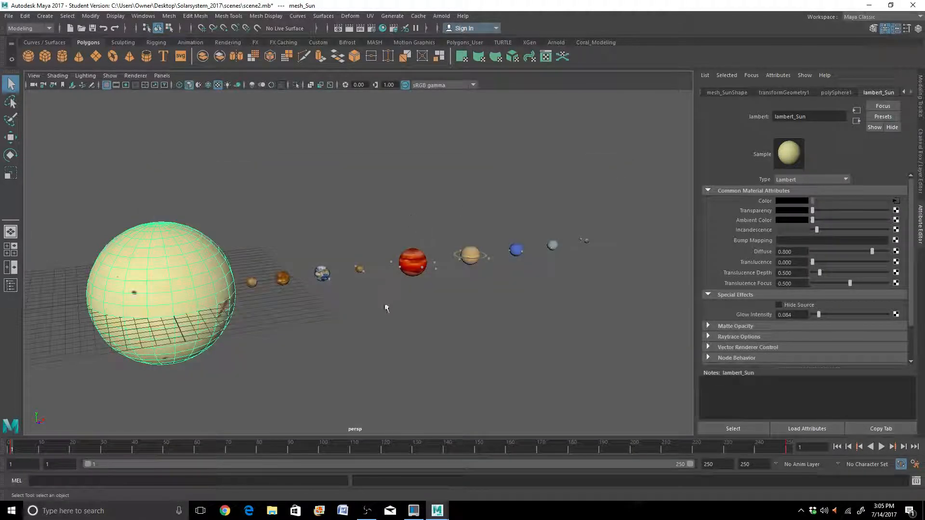
Duplicate the Sun mesh and move the copy straight up along Y, clear of the original
left_click_drag(337, 316, 315, 276, "alt")
scroll(315, 276, "up", 5)
middle_click_drag(307, 261, 536, 277, "alt")
scroll(530, 274, "down", 5)
scroll(524, 273, "up", 2)
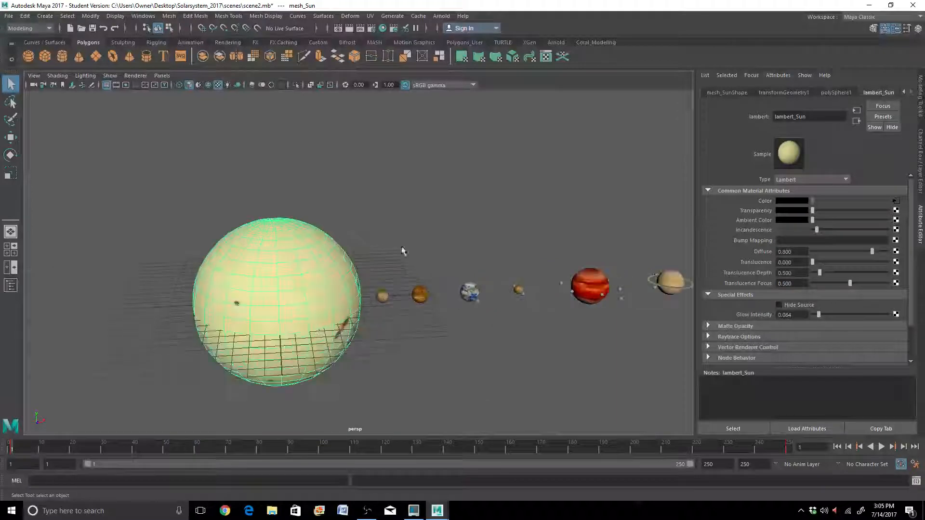
left_click(273, 271)
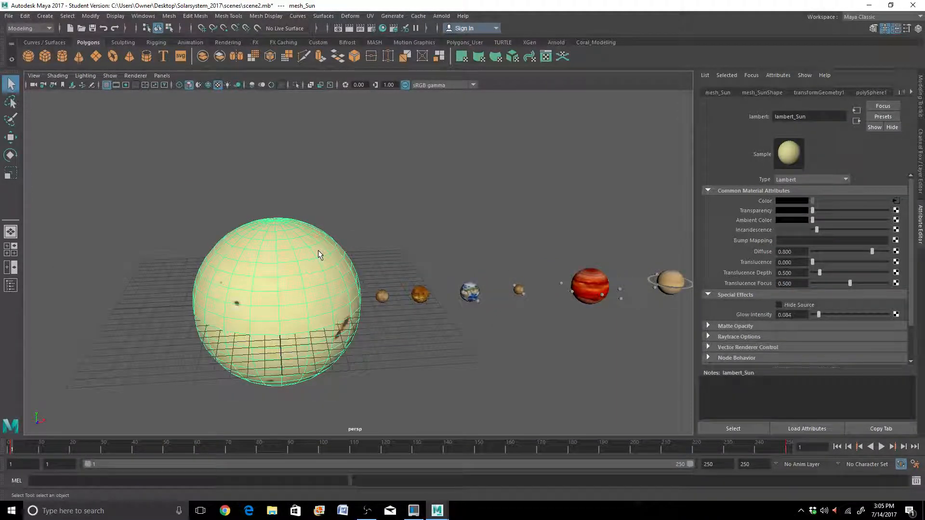
scroll(334, 282, "down", 3)
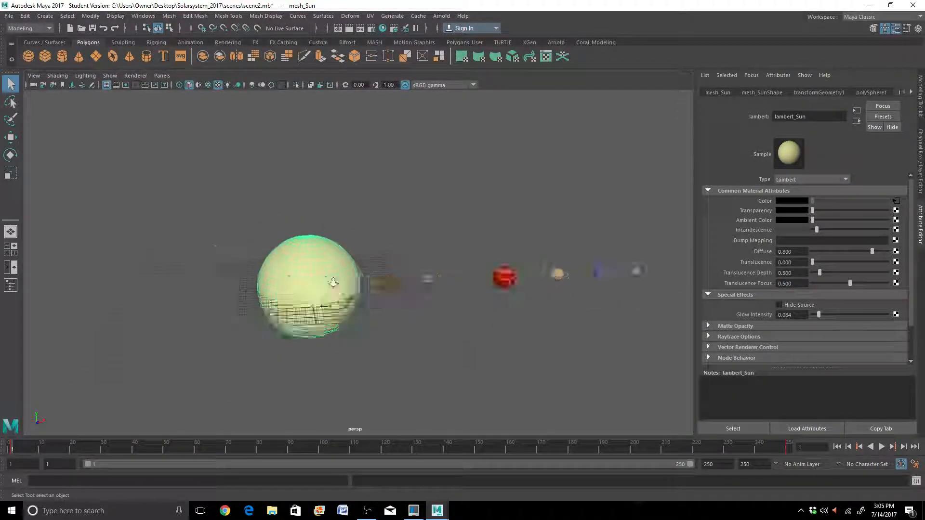
key("ctrl+d")
key("w")
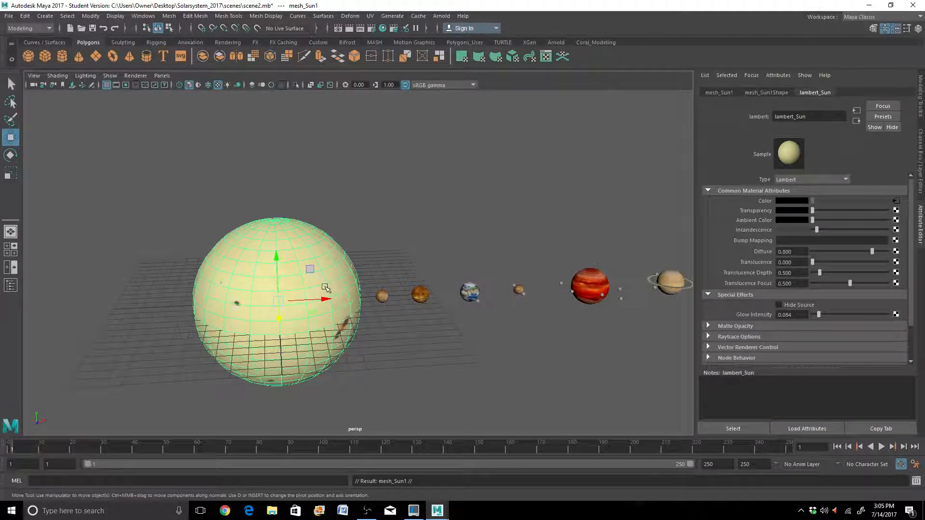
left_click_drag(277, 257, 331, 18)
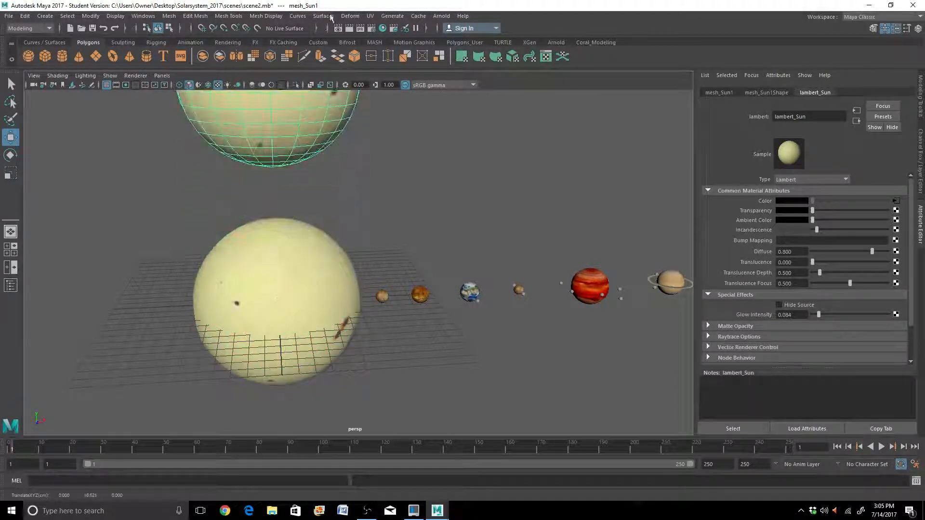
Scale the duplicated Sun down uniformly to a tiny sphere above the original
scroll(310, 155, "down", 3)
key("r")
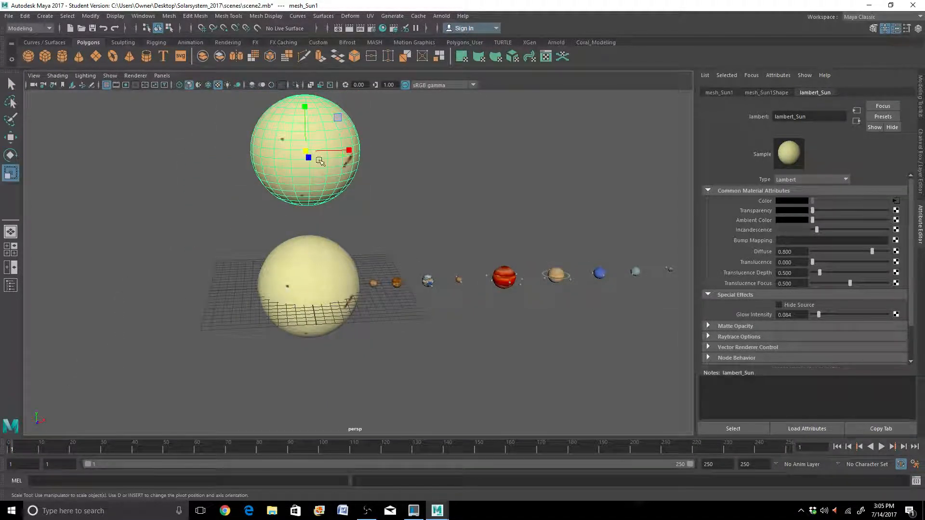
left_click_drag(320, 161, 261, 207, "alt")
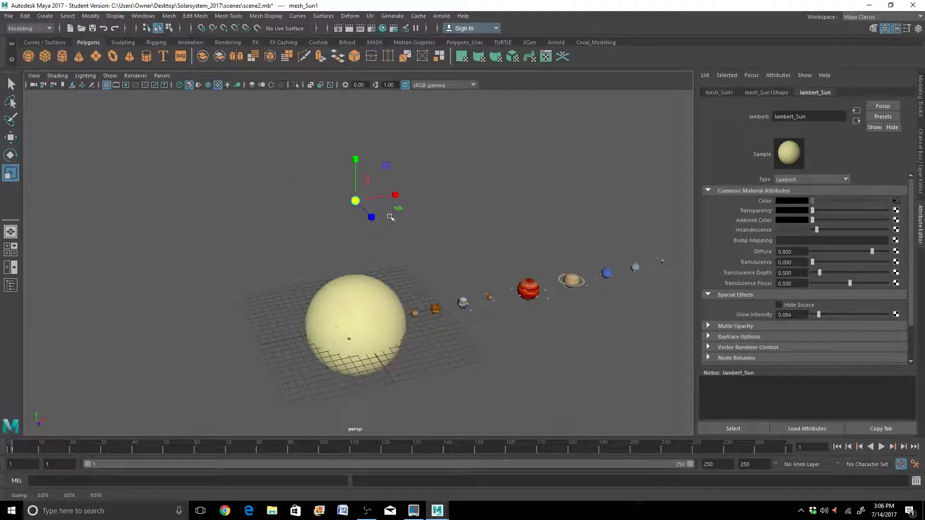
scroll(390, 217, "up", 5)
middle_click_drag(391, 194, 300, 226, "alt")
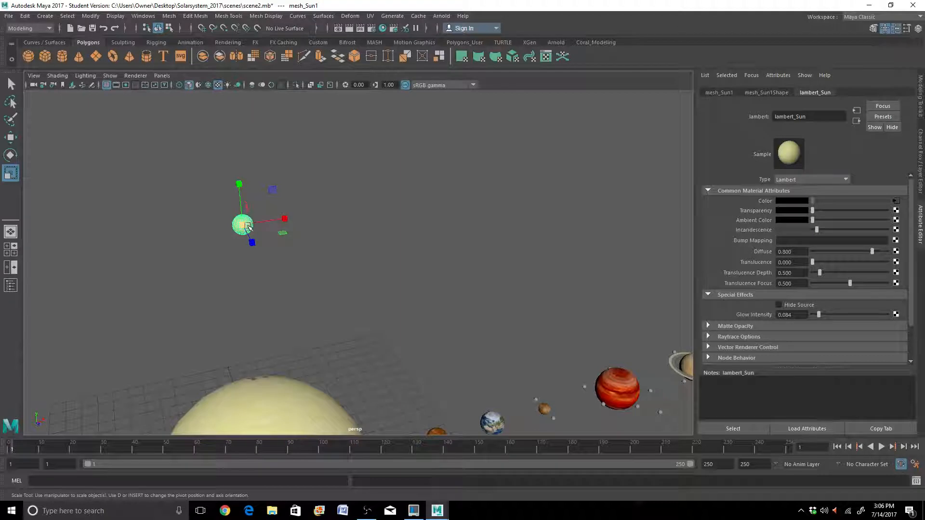
left_click_drag(243, 225, 231, 225)
scroll(259, 218, "down", 5)
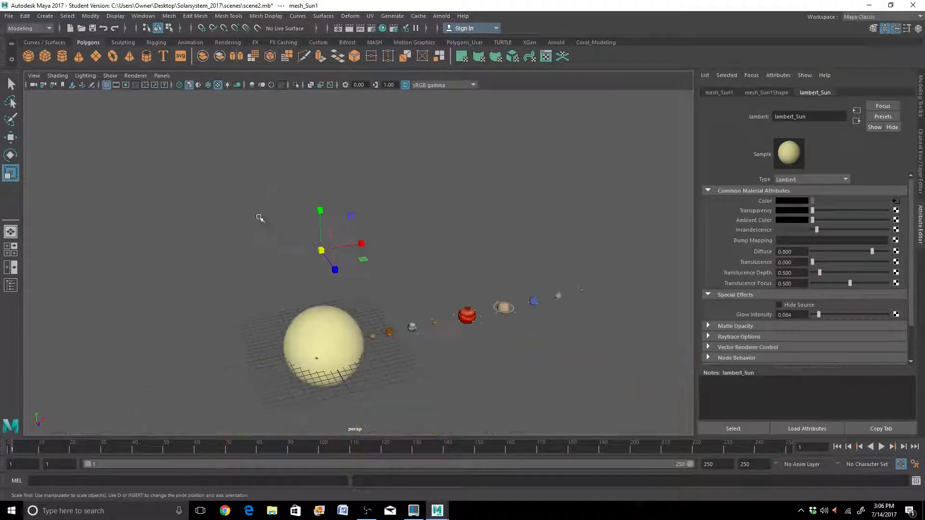
Move the tiny sphere much higher above the Sun and shrink it uniformly to a star-sized speck
key("w")
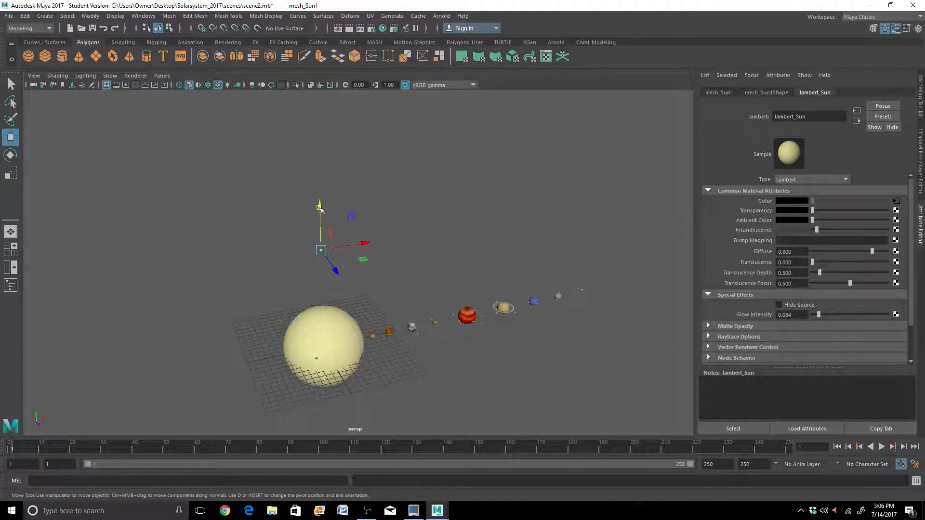
left_click_drag(320, 208, 318, 70)
scroll(297, 169, "down", 2)
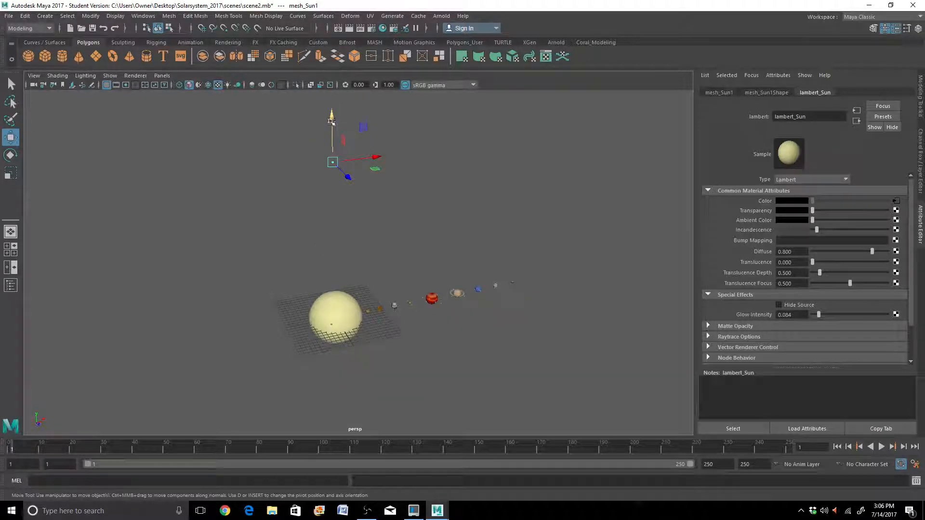
left_click_drag(331, 121, 324, 98)
key("r")
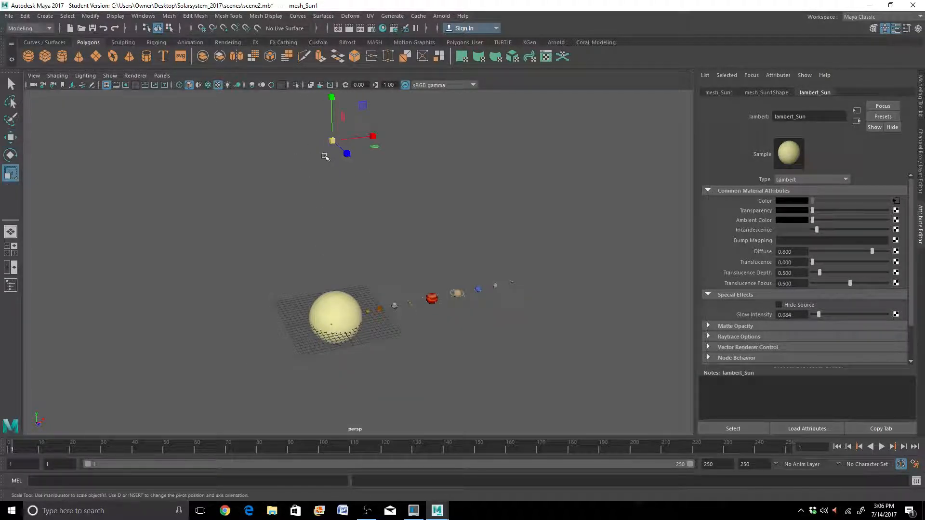
mouse_move(333, 141)
left_mouse_down()
mouse_move(269, 145)
mouse_move(333, 141)
left_mouse_up()
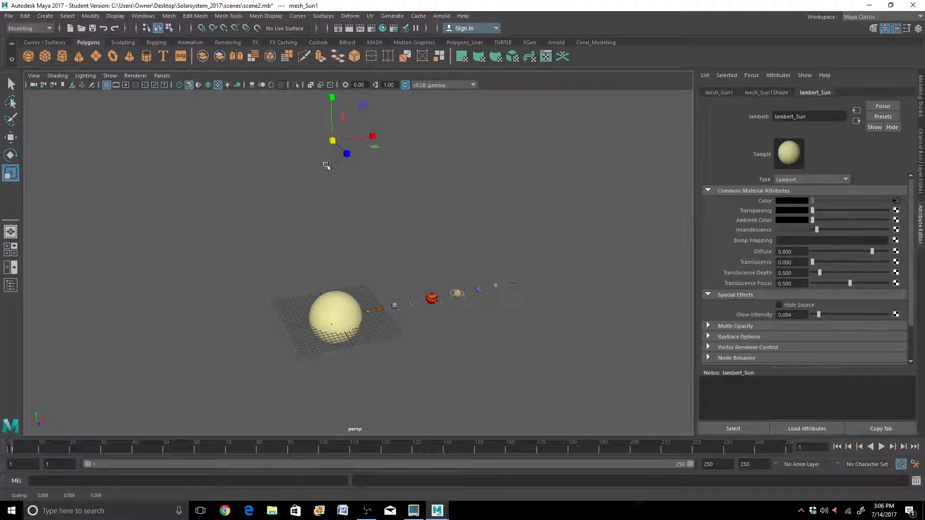
key("Delete")
scroll(321, 169, "up", 2)
left_click_drag(335, 115, 338, 119)
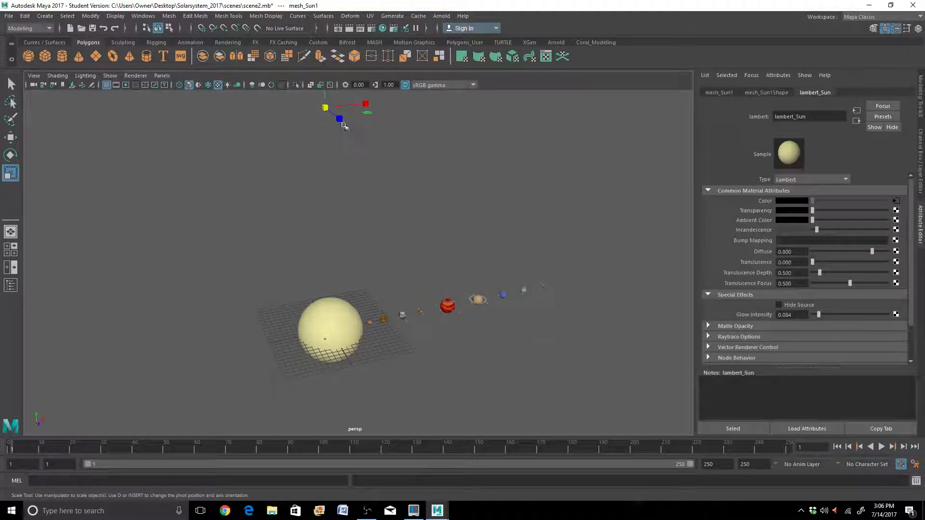
Duplicate the star speck twice, moving the copies apart to form a small three-star cluster
middle_click_drag(343, 124, 353, 188, "alt")
key("ctrl+d")
key("w")
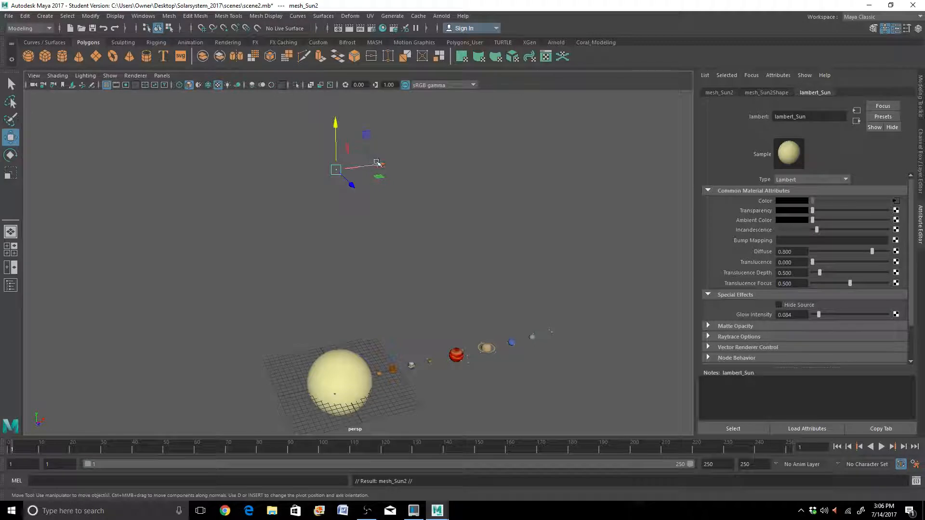
left_click_drag(378, 164, 296, 114)
key("ctrl+d")
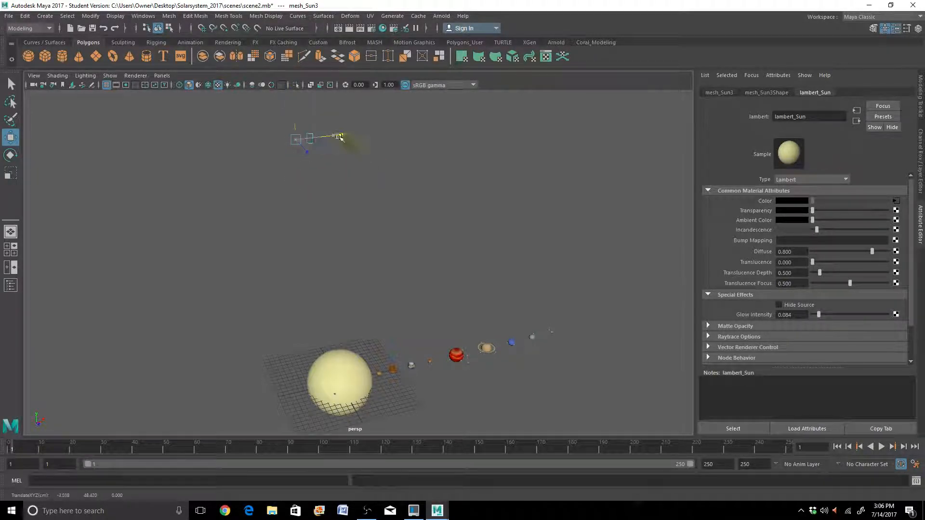
left_click_drag(299, 201, 415, 150, "alt")
Select the three star specks, duplicate them together and move the copied cluster away from the first
left_click_drag(334, 127, 433, 206)
key("ctrl+d")
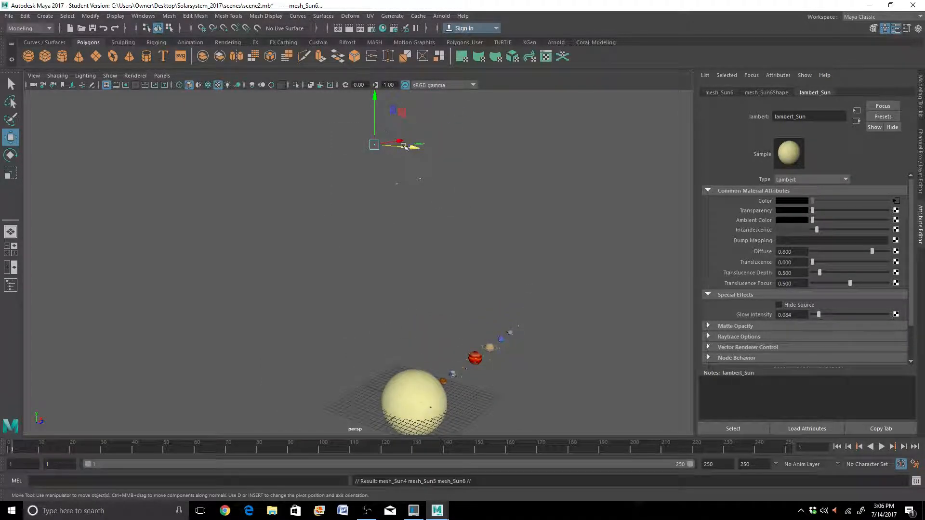
left_click_drag(411, 147, 364, 130)
left_click_drag(326, 96, 327, 110)
left_click_drag(342, 170, 335, 203, "alt")
Duplicate the three-star cluster two more times, shifting each new set along Y and X to a different spot in the sky
key("ctrl+d")
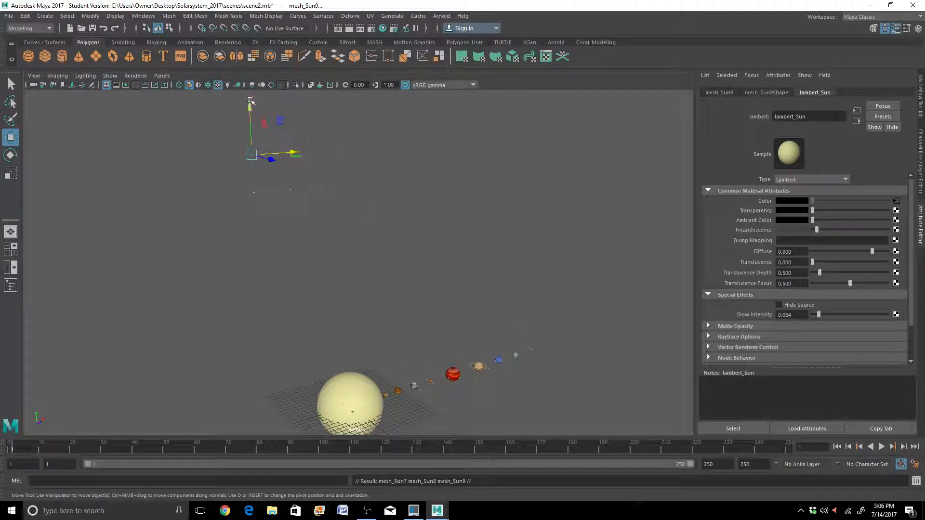
left_click_drag(251, 113, 251, 175)
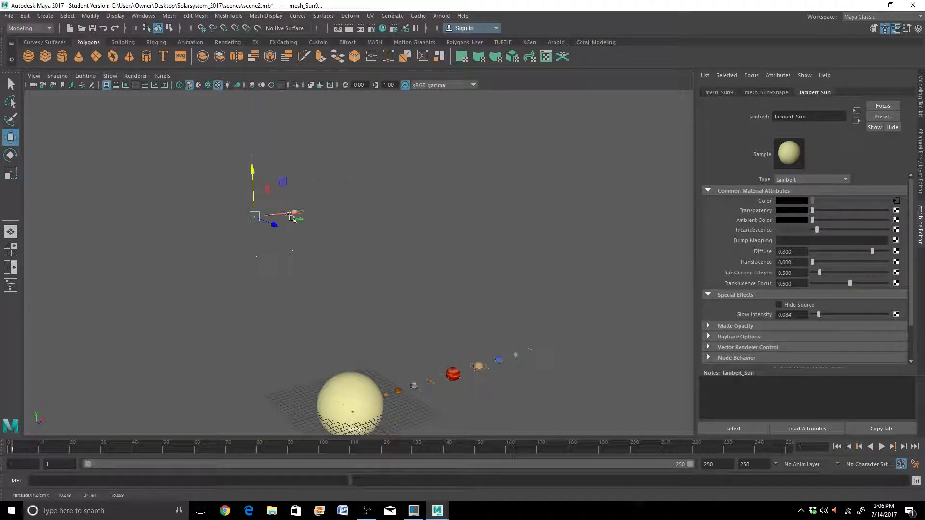
left_click_drag(298, 213, 276, 218)
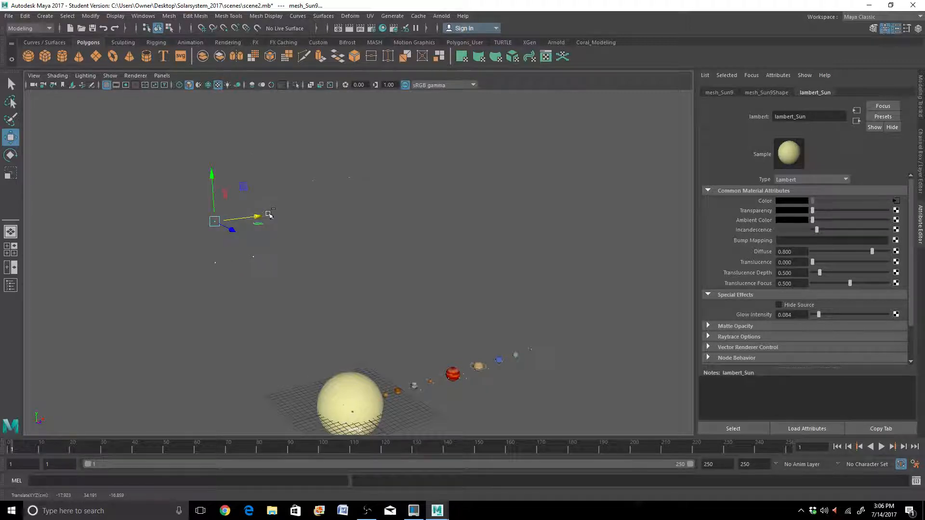
key("ctrl+d")
left_click_drag(212, 174, 191, 106)
left_click_drag(262, 151, 198, 152)
Test-render frame 1 from a side-on perspective view that includes the Sun, planets and star specks
left_click_drag(260, 201, 221, 210, "alt")
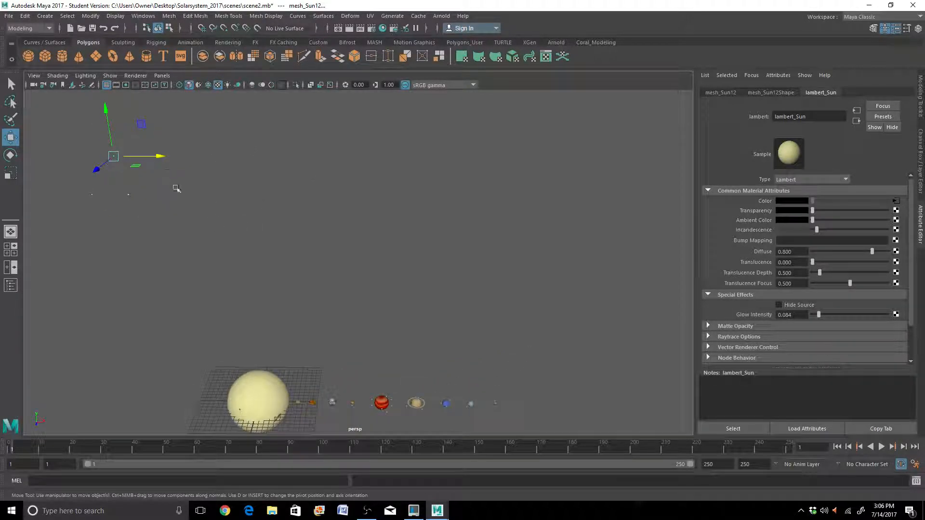
left_click_drag(175, 189, 222, 204, "alt")
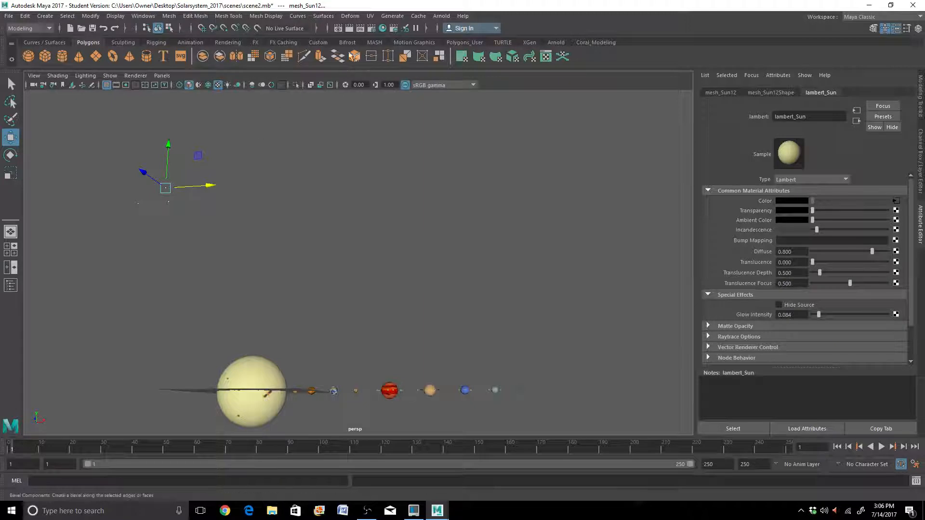
left_click(349, 30)
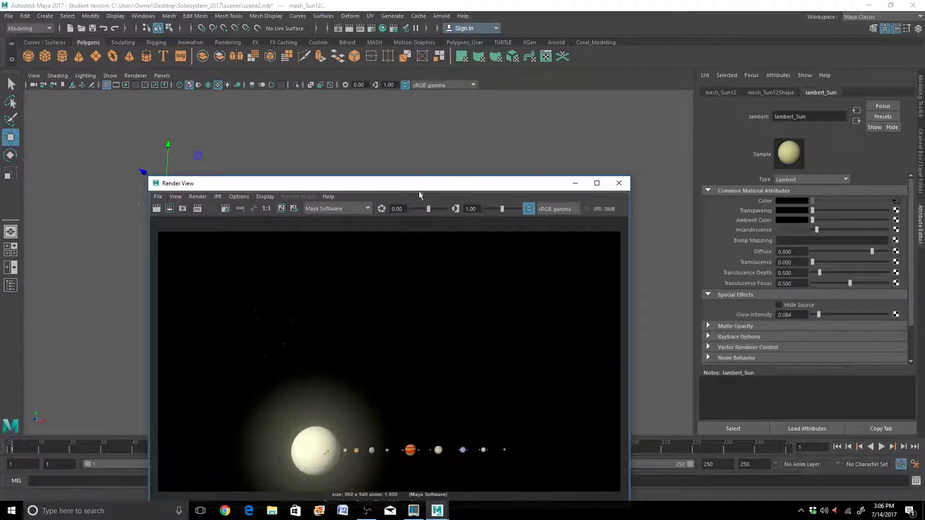
Select all the star specks, duplicate them together and move the copies sideways to another part of the sky
left_click(619, 183)
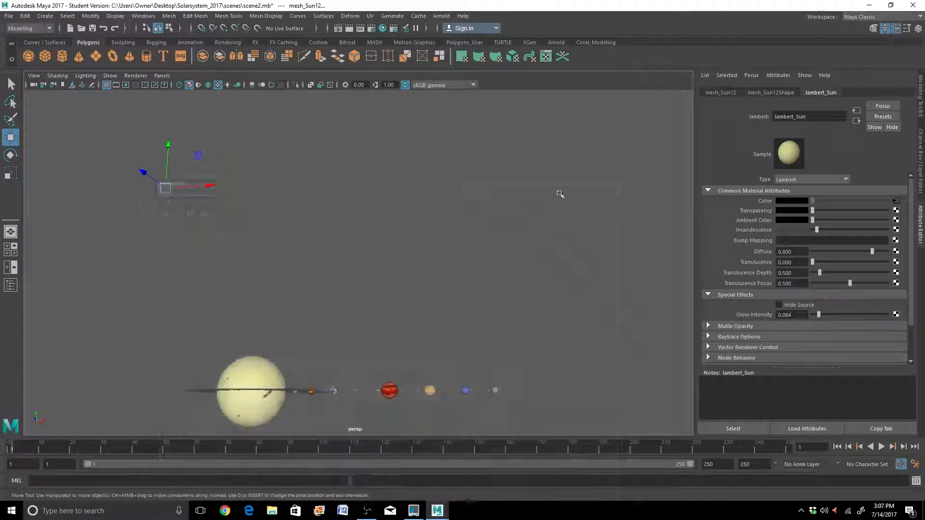
left_click_drag(106, 132, 324, 270)
key("ctrl+d")
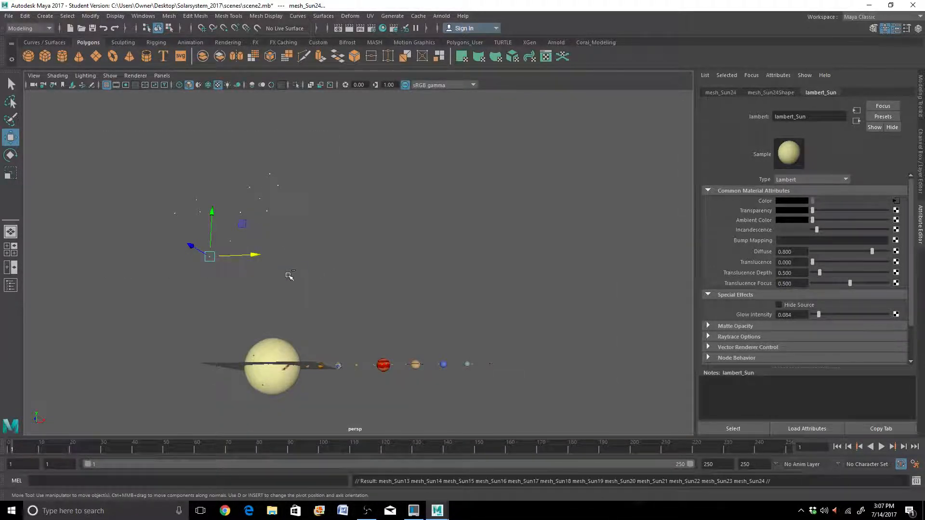
left_click_drag(257, 256, 391, 283)
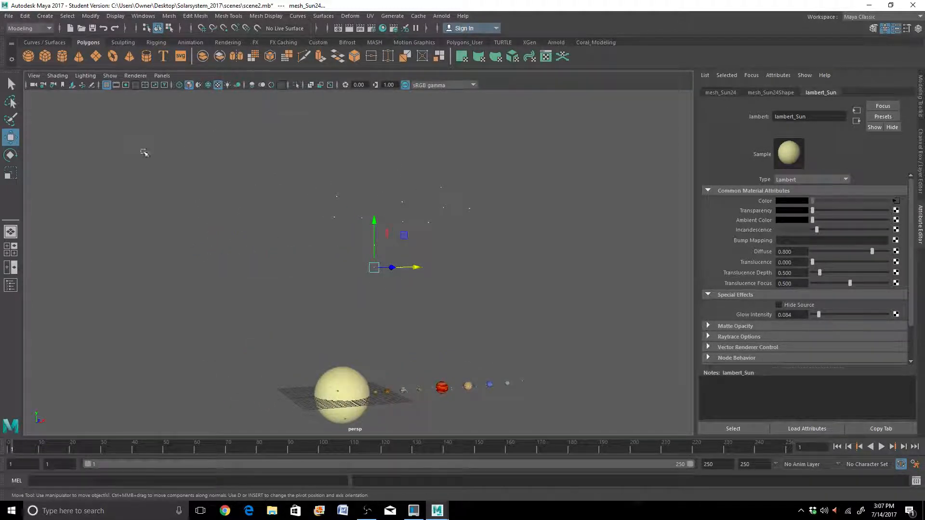
Select every star speck, duplicate the whole set, move the copies farther out past the planets and group them
left_click_drag(128, 140, 552, 328)
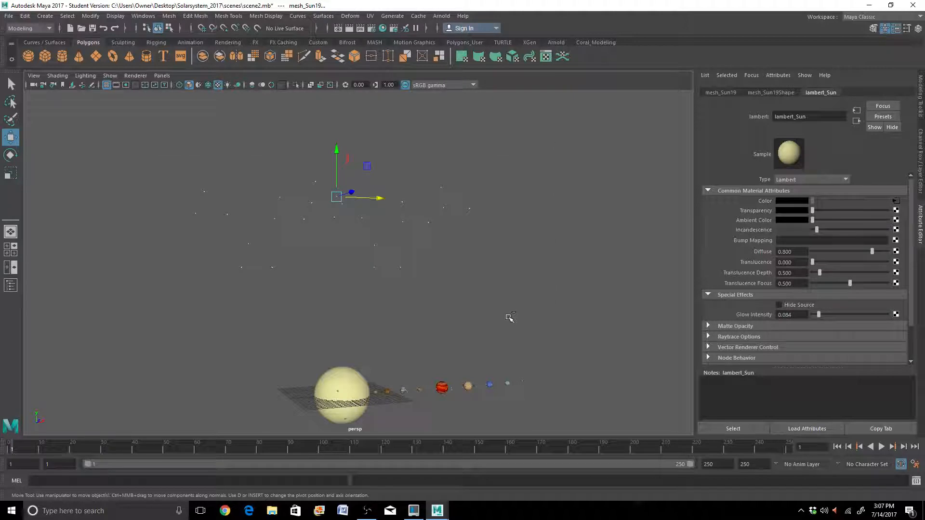
key("e")
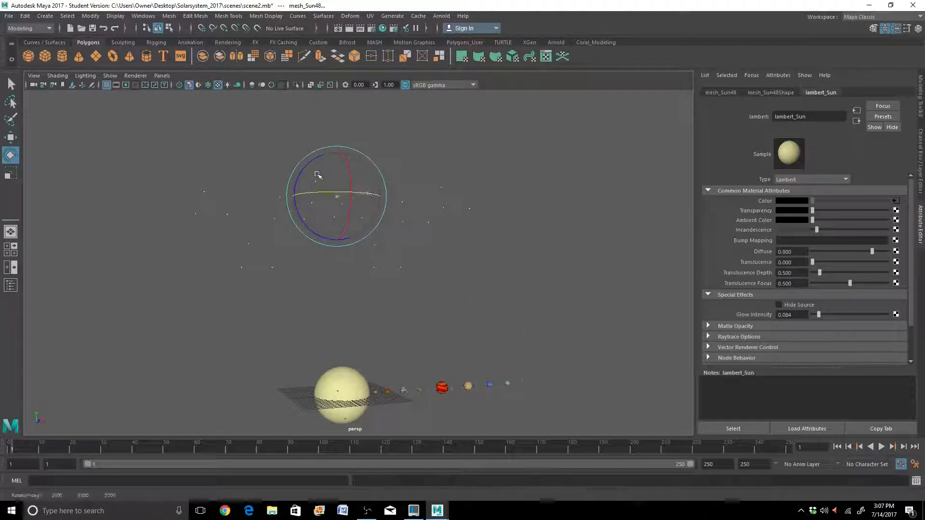
key("w")
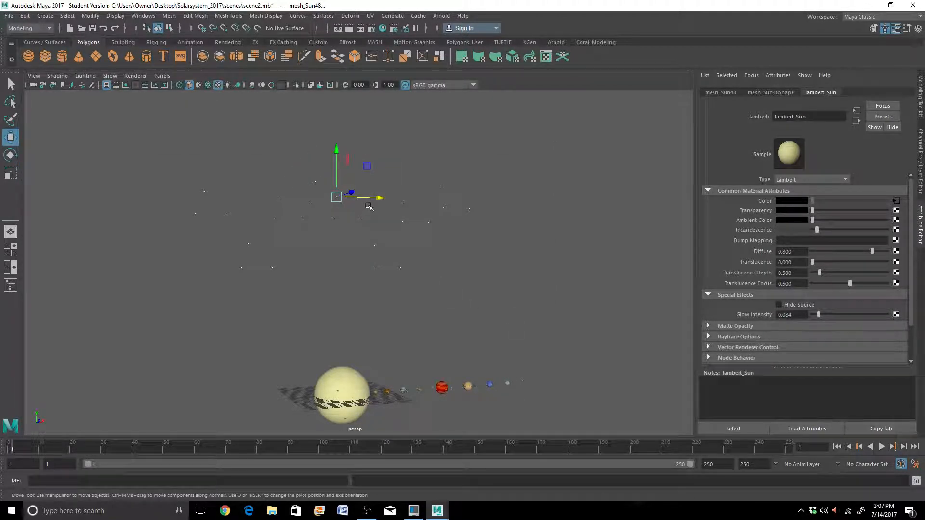
left_click_drag(377, 199, 615, 221)
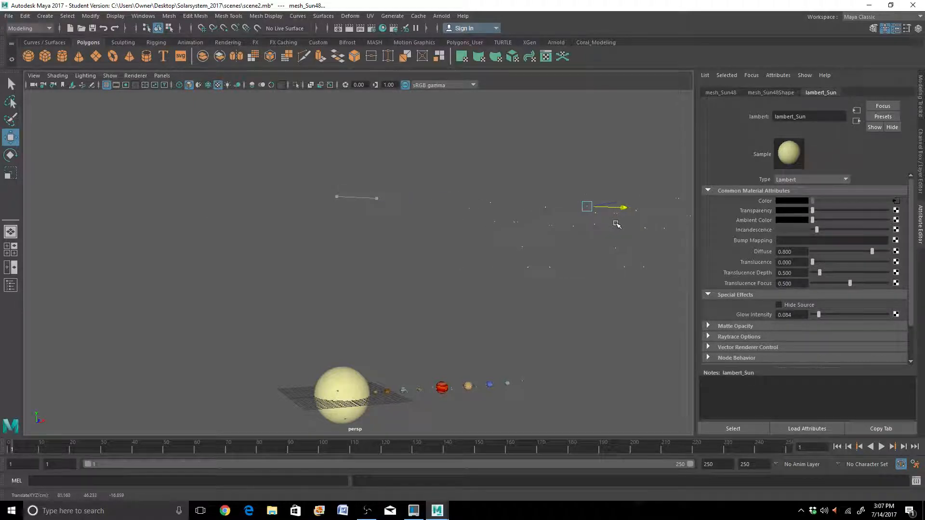
mouse_move(540, 243)
left_mouse_down("alt")
mouse_move(560, 260)
mouse_move(530, 233)
mouse_move(528, 256)
left_mouse_up("alt")
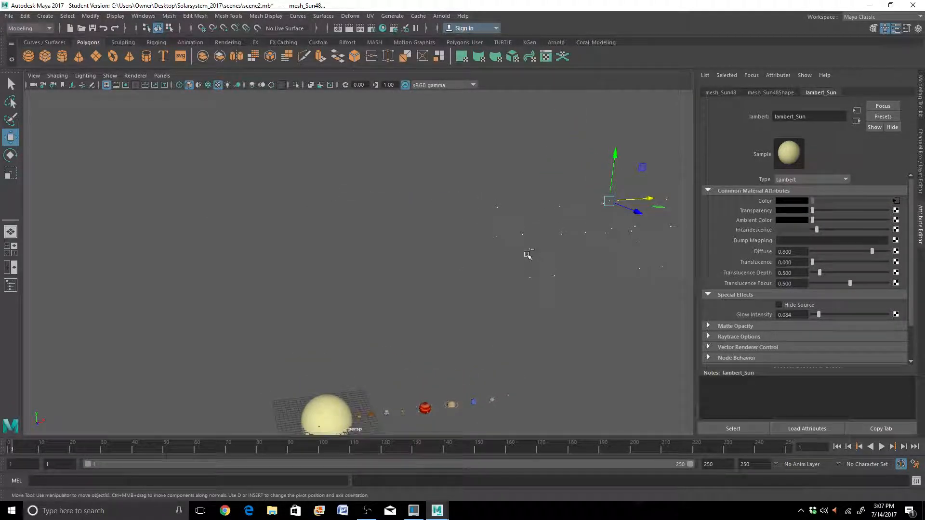
key("ctrl+g")
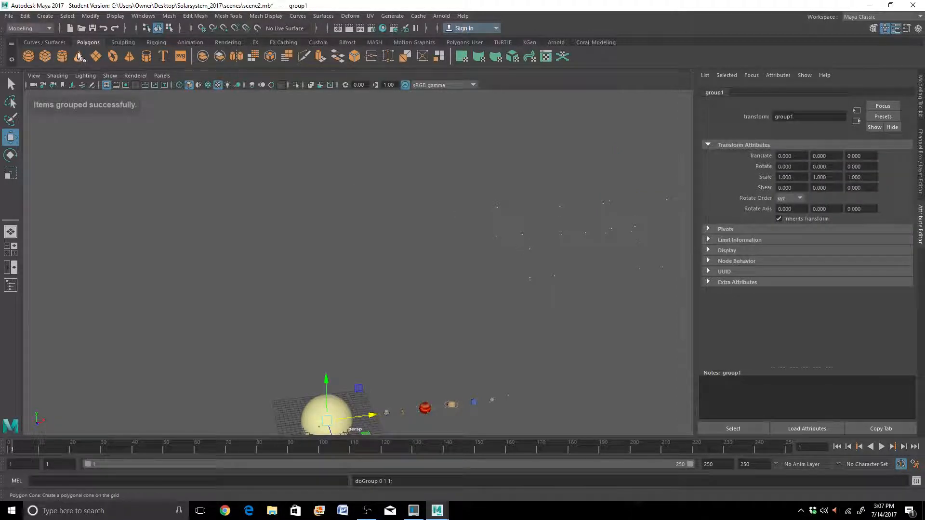
Add Freeze Transformations and Center Pivot shortcuts to the Coral_Modeling shelf and center the star group's pivot
left_click(585, 43)
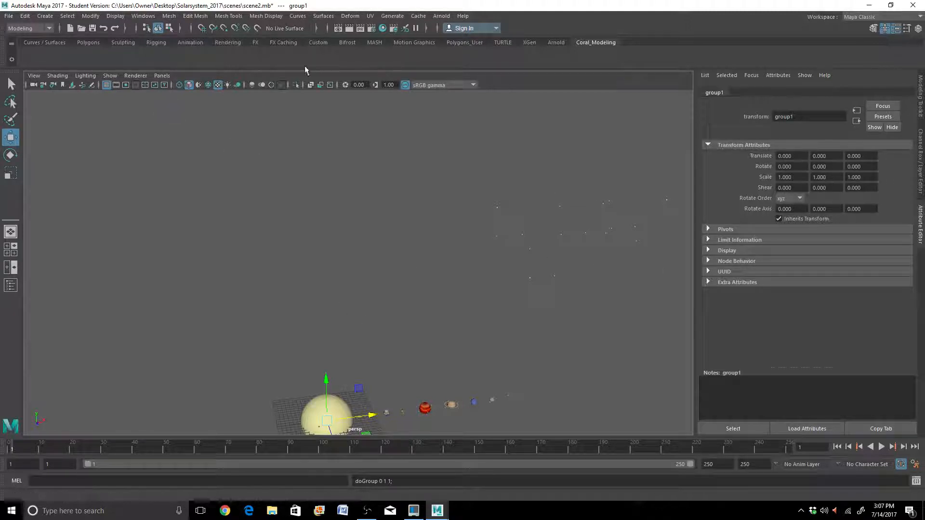
left_click(89, 17)
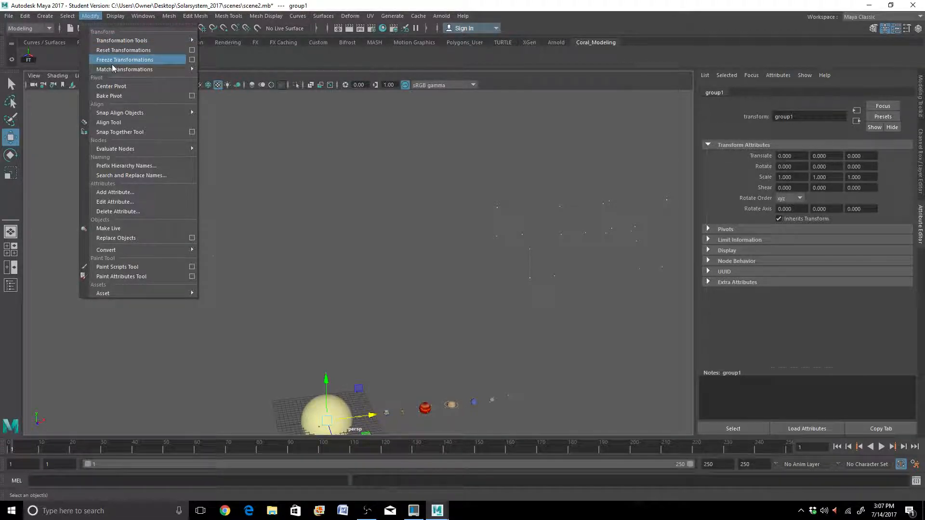
mouse_move(113, 68)
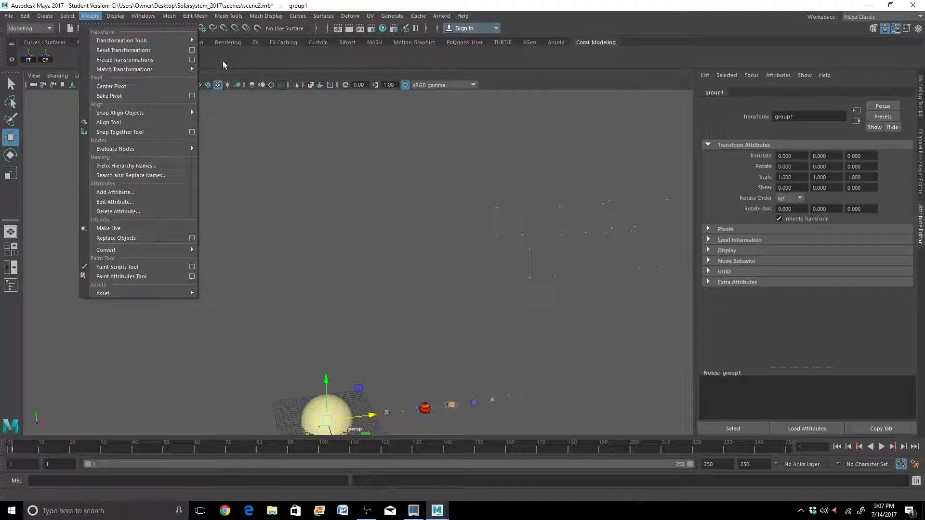
left_click(115, 87)
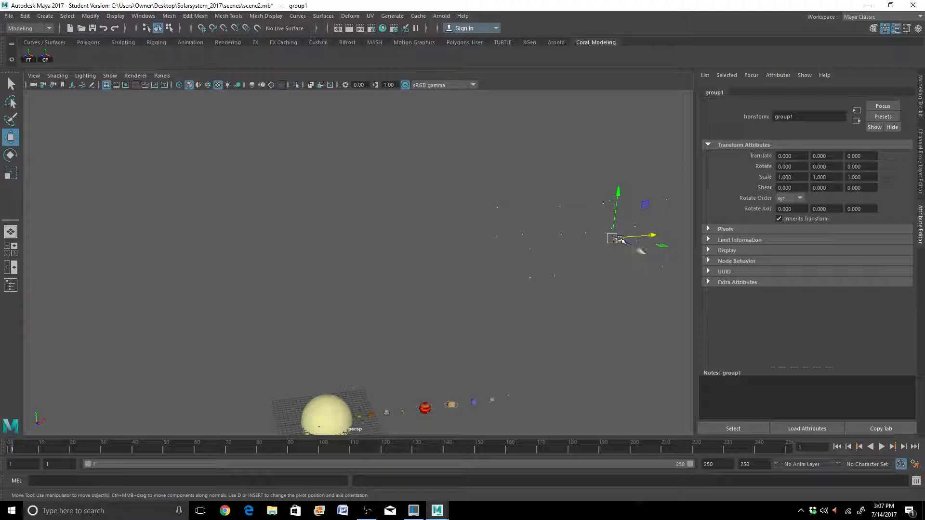
Rotate the star group about its vertical Y axis and deselect it
key("e")
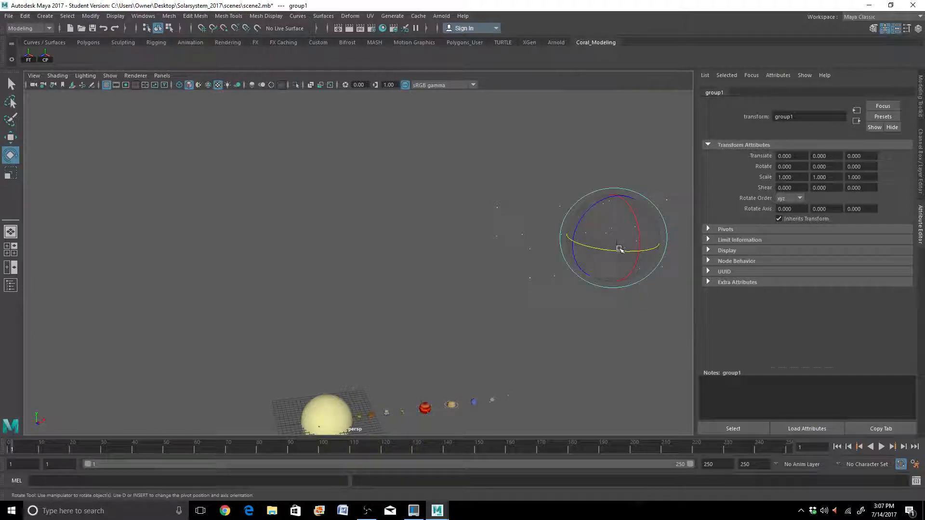
left_click_drag(619, 249, 512, 254)
left_click(360, 251)
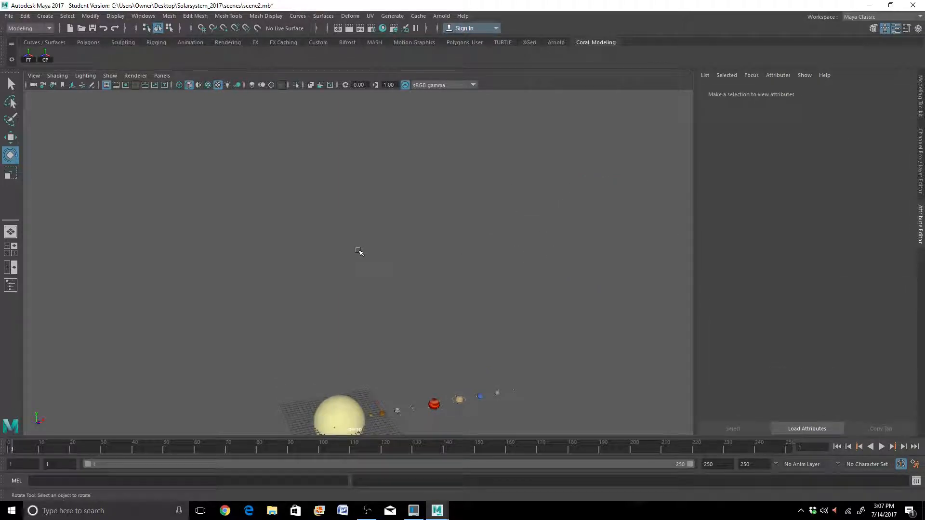
Select the ungrouped star specks above the Sun, group them and center the new group's pivot
left_click(368, 245)
scroll(373, 255, "down", 3)
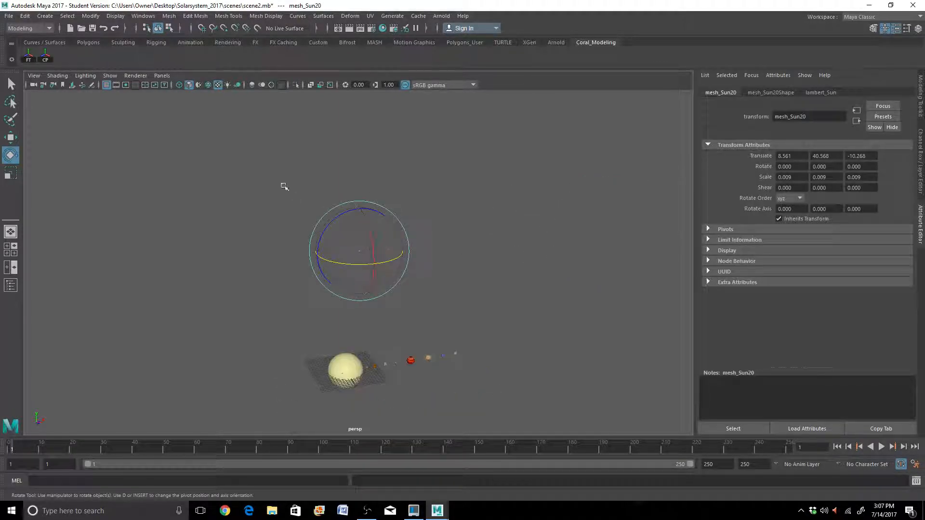
left_click_drag(280, 177, 449, 309)
left_click_drag(416, 305, 449, 301, "alt")
key("ctrl+g")
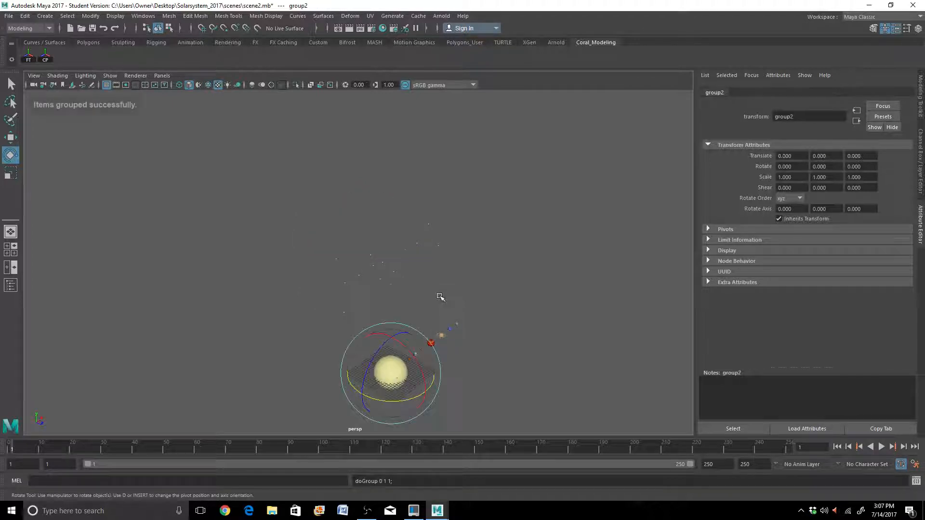
left_click(44, 60)
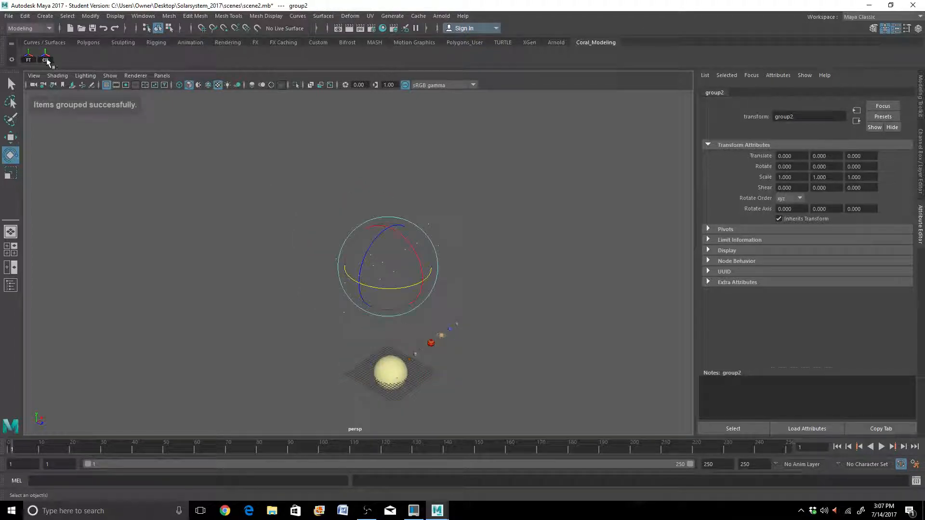
Move the second star group to Z -37.663 and combine all the stars above the planets into one group
key("w")
left_click_drag(432, 286, 366, 301)
left_click_drag(168, 147, 675, 288)
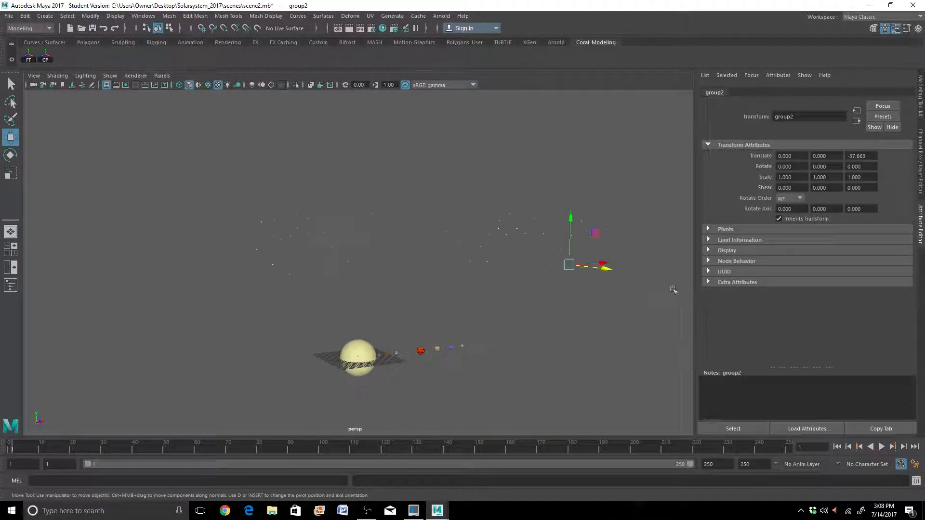
key("ctrl+g")
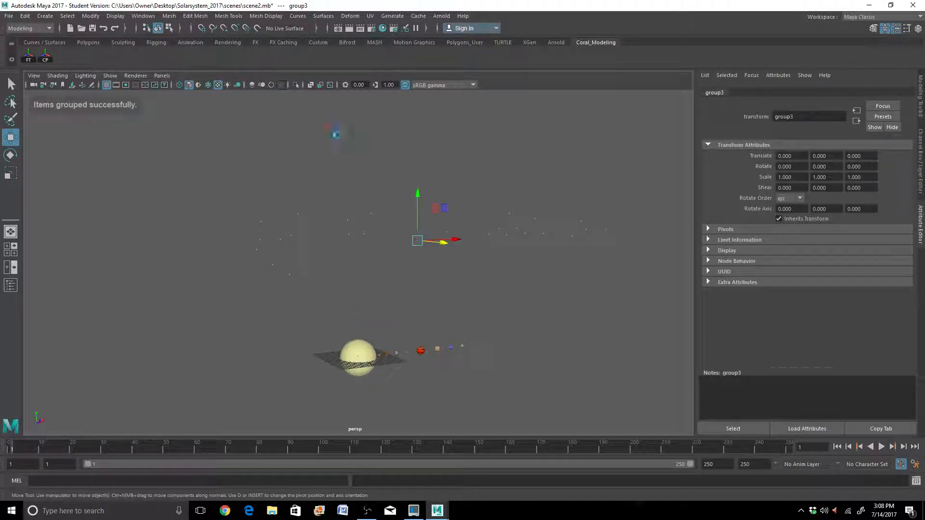
Duplicate the combined star group and move the copy to Y -23.961 and Z -35.071
key("ctrl+g")
left_click_drag(417, 194, 384, 350)
left_click_drag(384, 350, 379, 219, "alt")
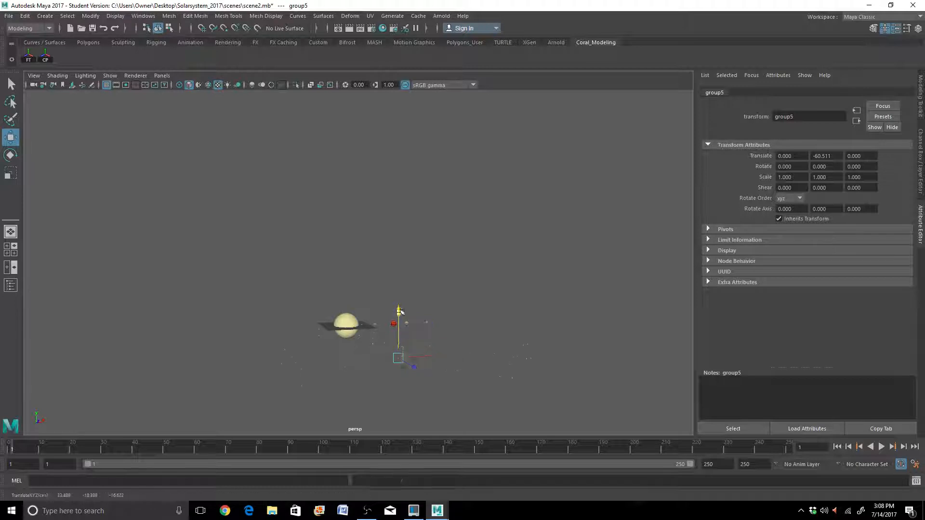
left_click_drag(400, 331, 304, 260)
Test-render the current frame from a side-on view to check how the star groups are distributed
scroll(308, 262, "up", 2)
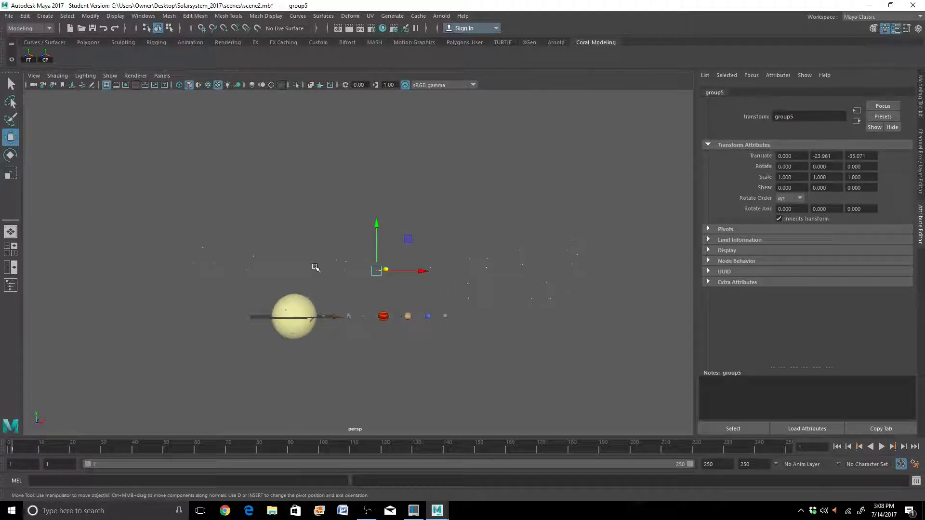
left_click(350, 29)
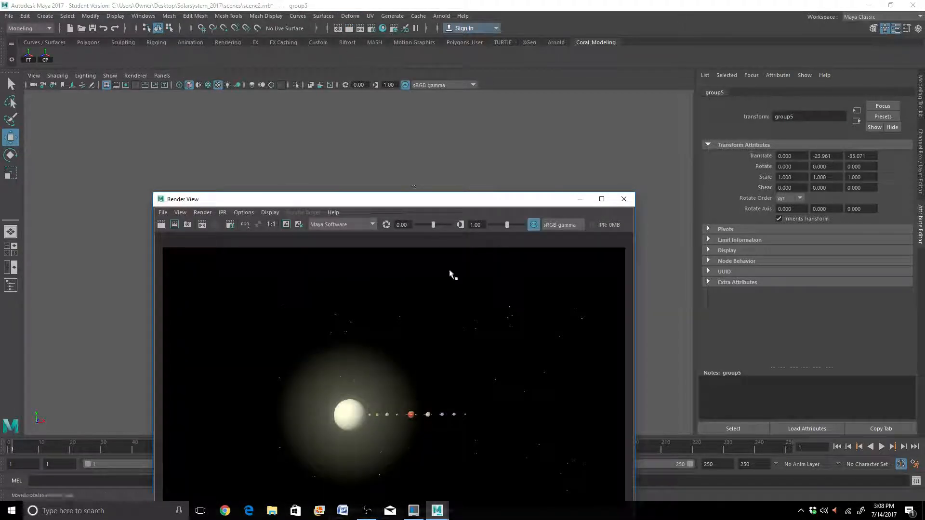
left_click(623, 199)
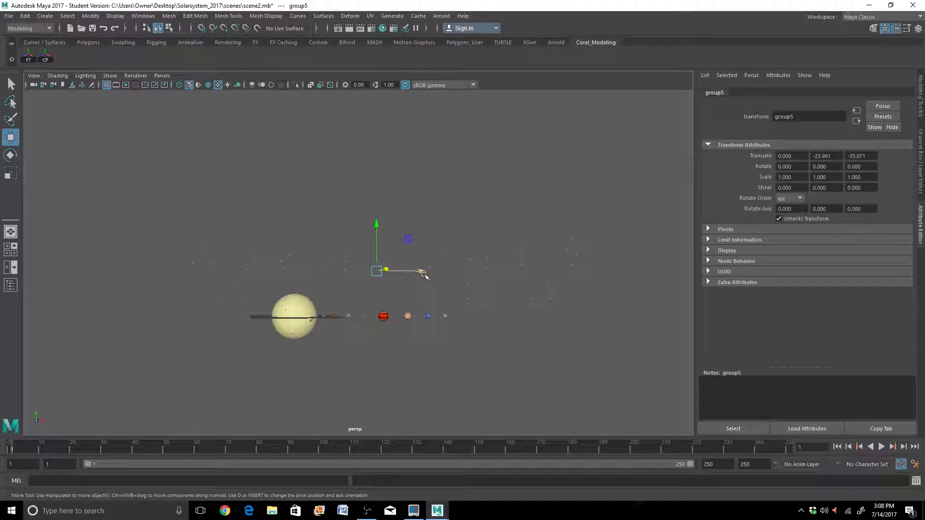
Duplicate the star group, rotate the copy to -96.771 about Z and move it to X -99.072
key("e")
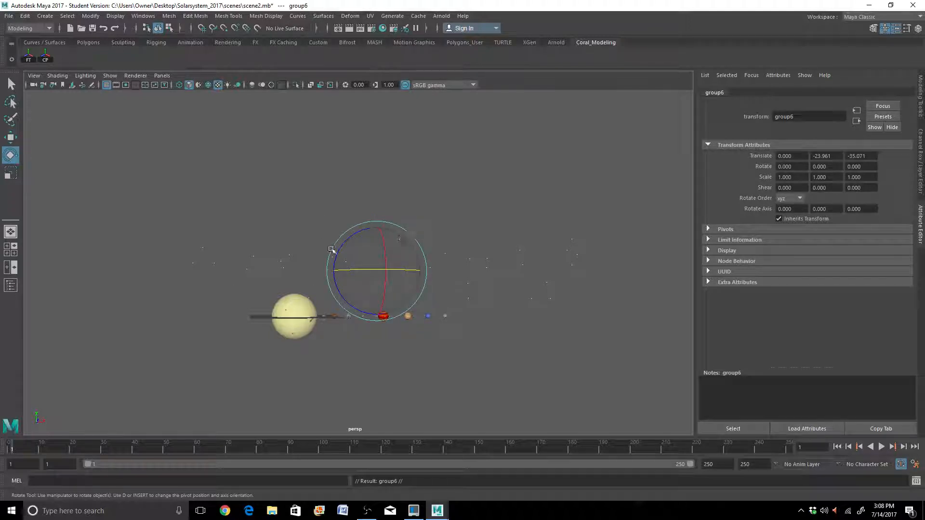
left_click_drag(332, 251, 400, 235)
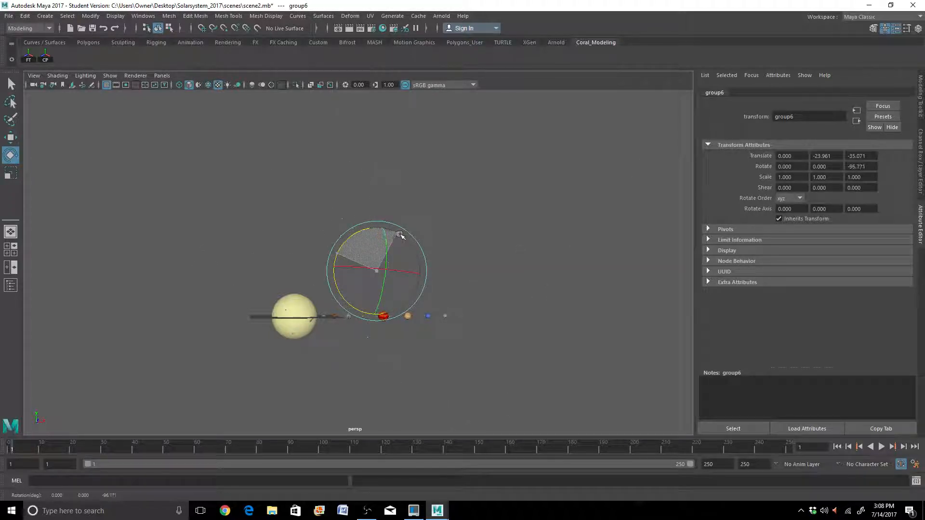
key("w")
left_click_drag(412, 266, 137, 232)
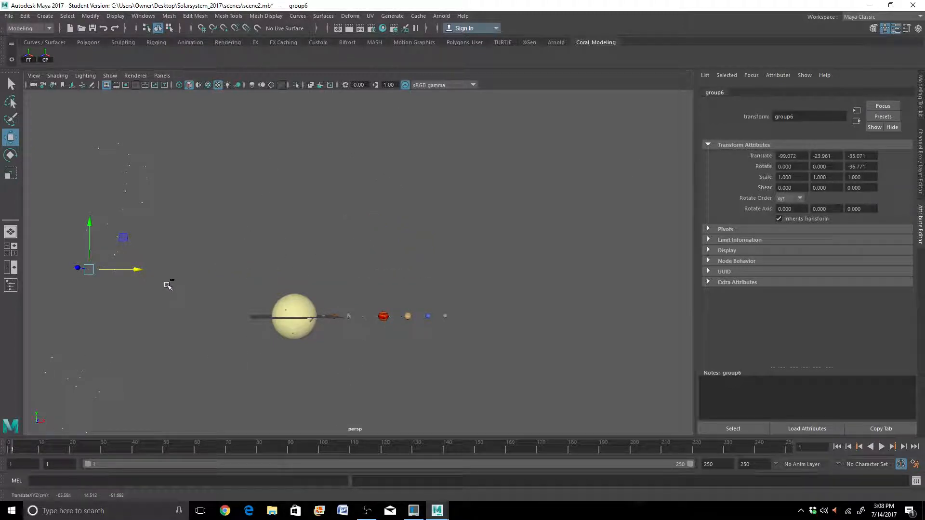
Duplicate the rotated star group and move the copy along X to the opposite side of the Sun
key("ctrl+d")
left_click_drag(139, 270, 458, 304)
key("ctrl+d")
left_click(459, 301)
Test-render the frame with the Sun and planets centered to check the star coverage on both sides
middle_click_drag(462, 295, 476, 268, "alt")
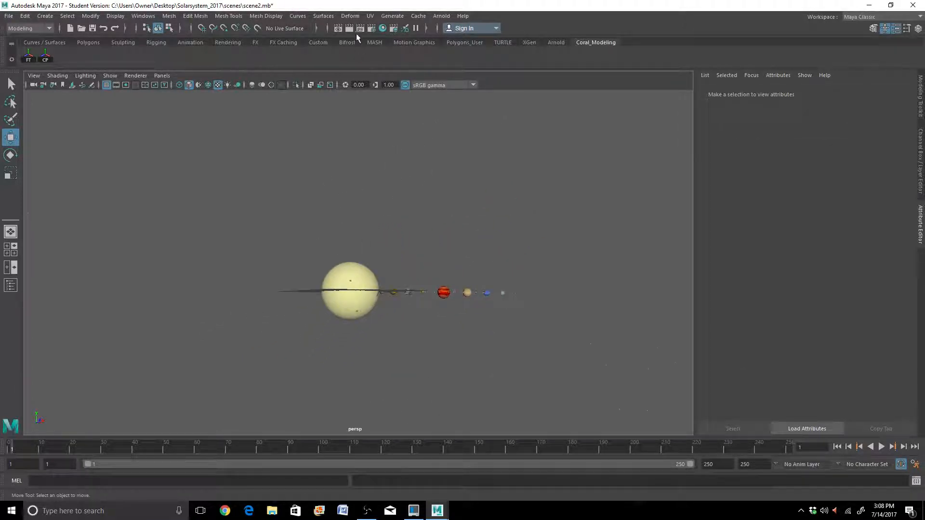
left_click(350, 30)
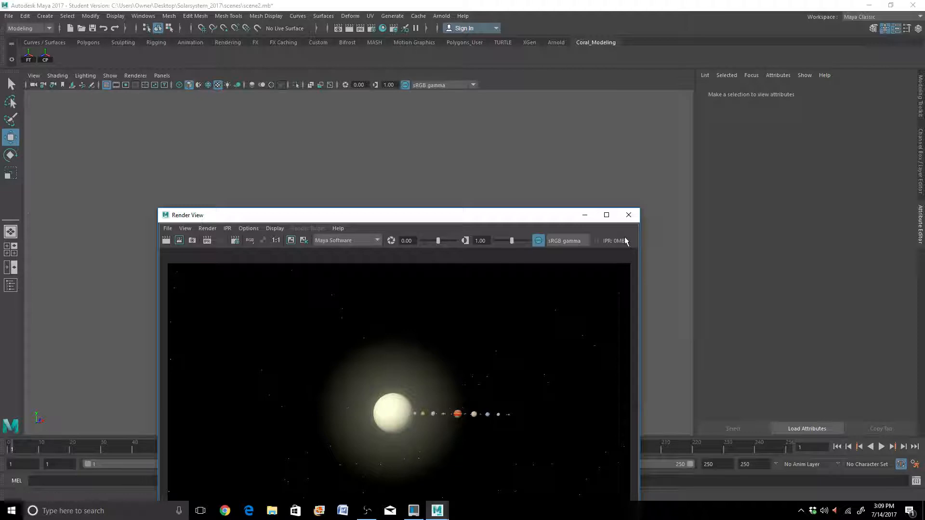
left_click(627, 220)
Test-render a close, angled view with the large Sun in front and the planets receding behind it
scroll(380, 362, "up", 8)
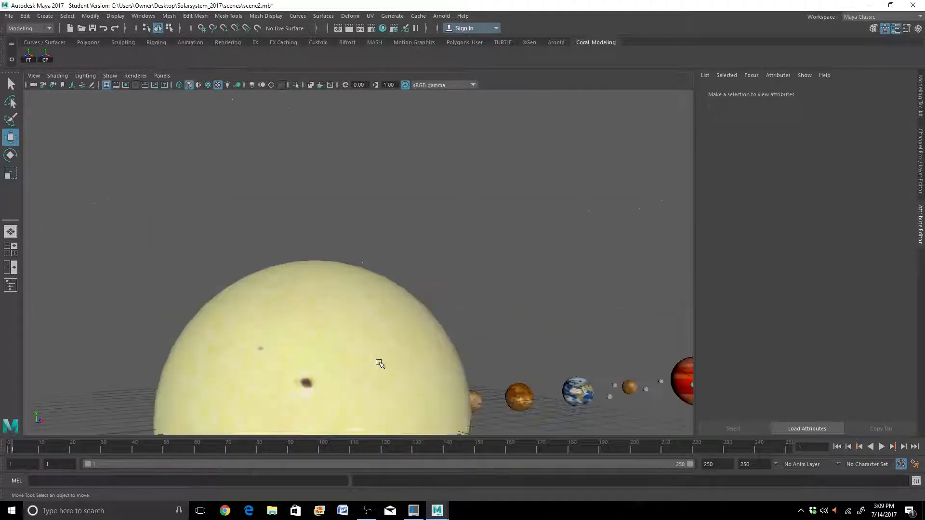
scroll(384, 361, "down", 2)
middle_click_drag(384, 360, 363, 302, "alt")
left_click_drag(363, 303, 295, 249, "alt")
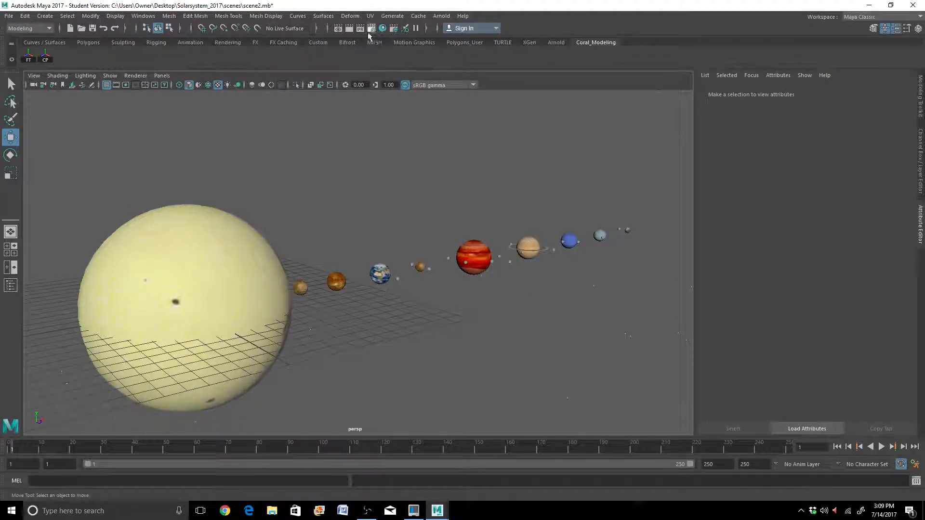
left_click(346, 30)
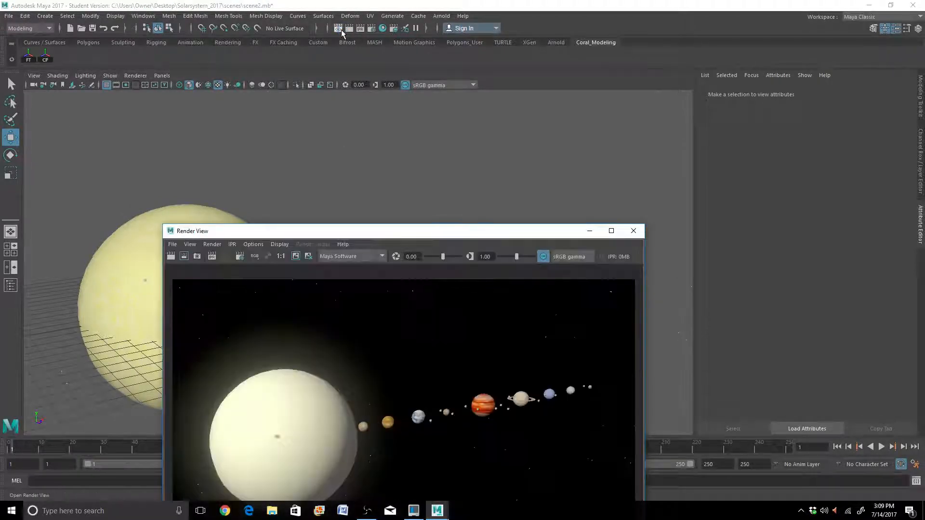
left_click(633, 232)
Set the Sun material's glow intensity to 0.04 and test-render the frame
left_click(245, 255)
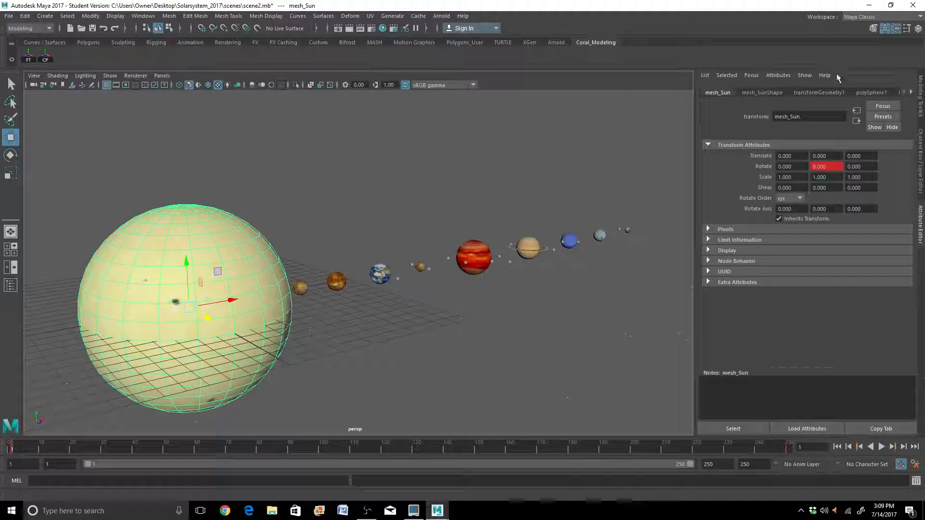
left_click(911, 92)
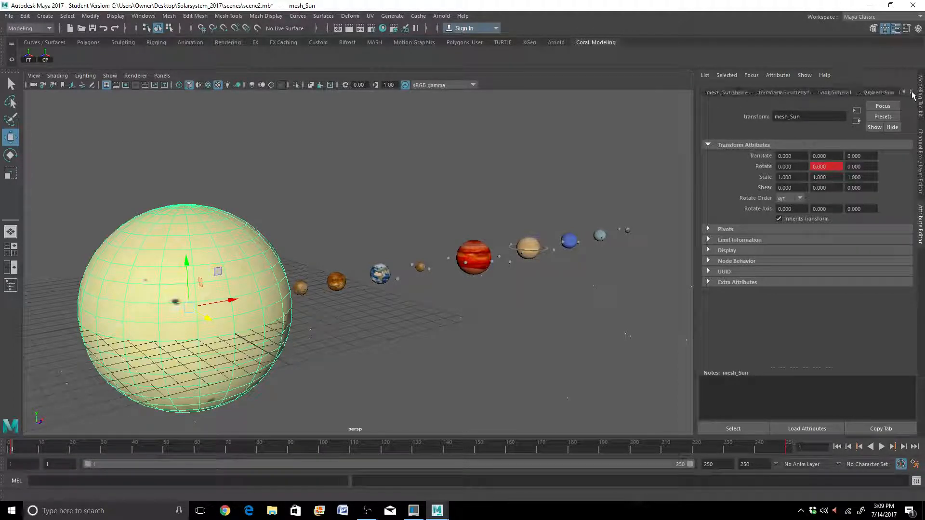
left_click(878, 92)
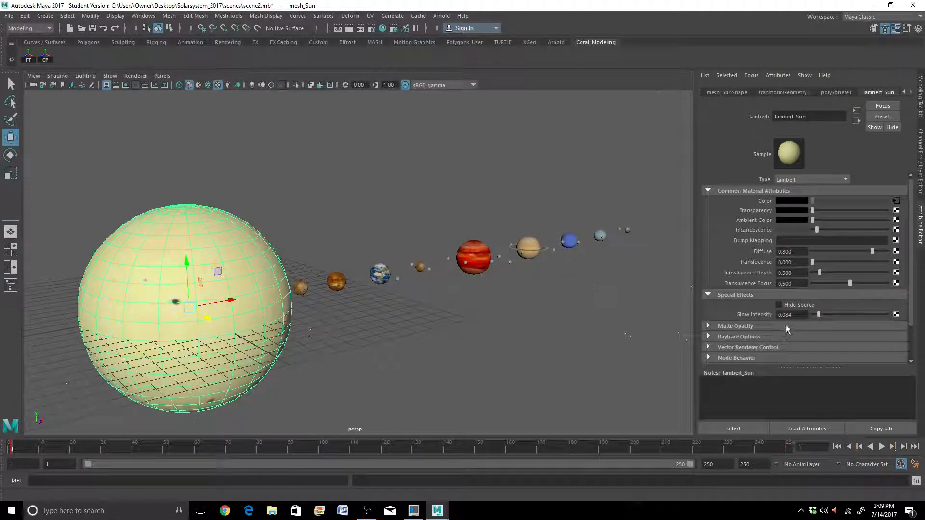
left_click_drag(794, 315, 737, 299)
type(".04")
key("Return")
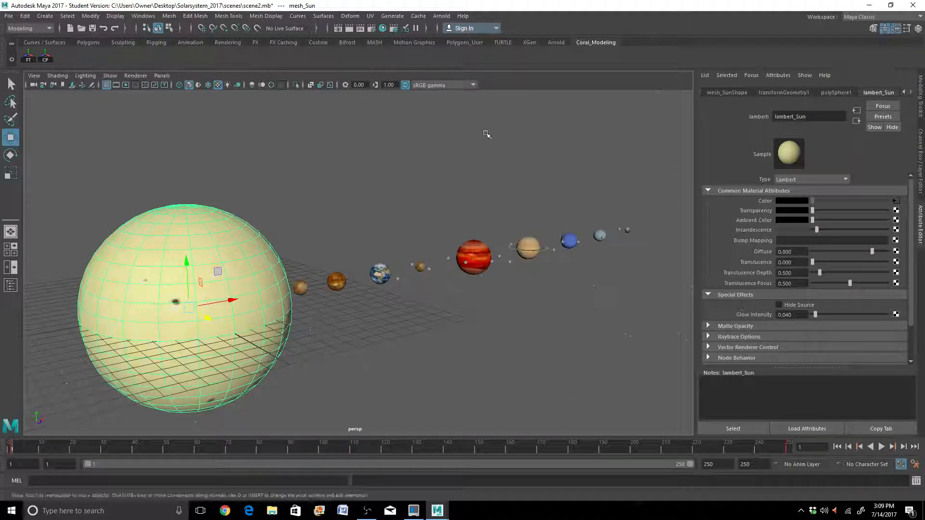
left_click(350, 29)
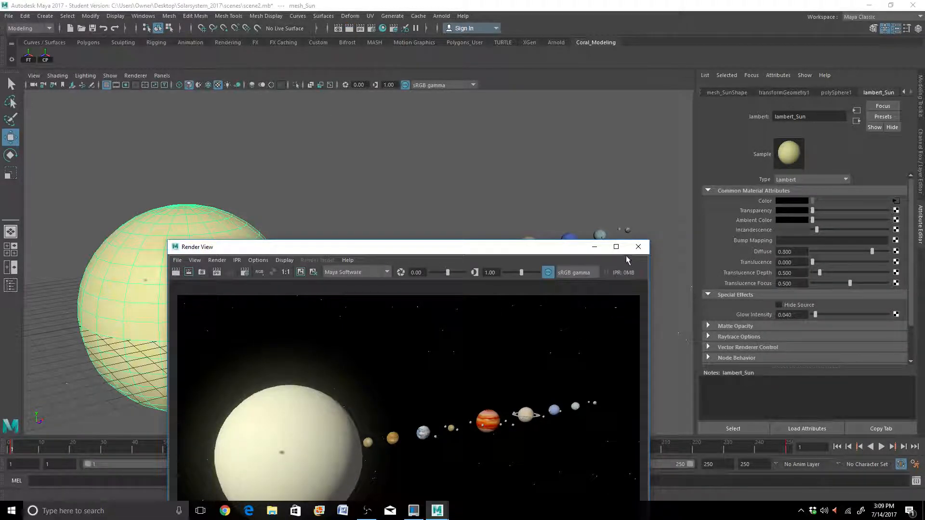
left_click(637, 247)
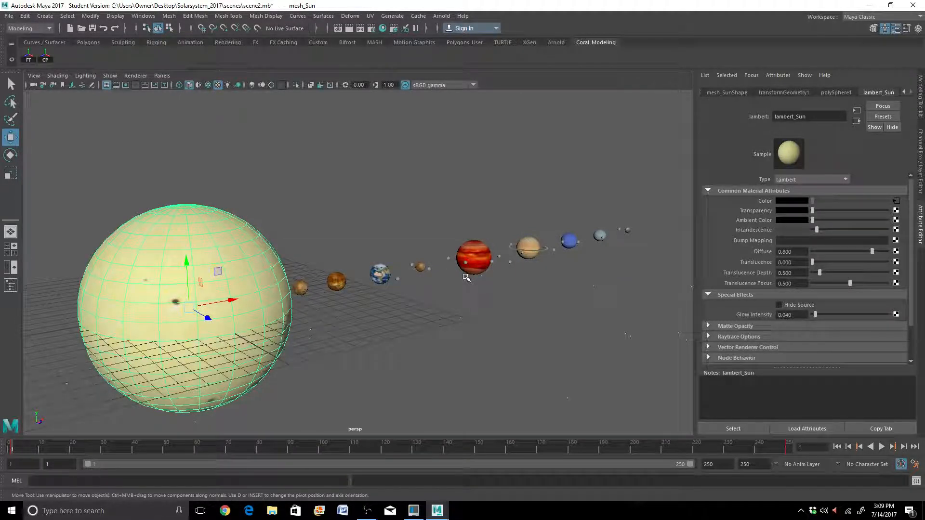
Create a camera and move it out along Z, in front of the Sun
scroll(456, 266, "down", 10)
left_click_drag(456, 265, 400, 337, "alt")
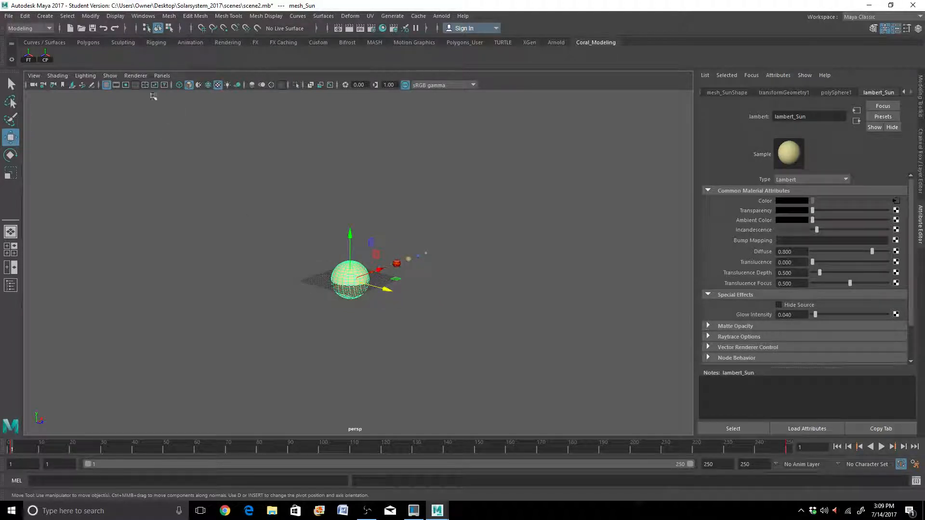
left_click(44, 16)
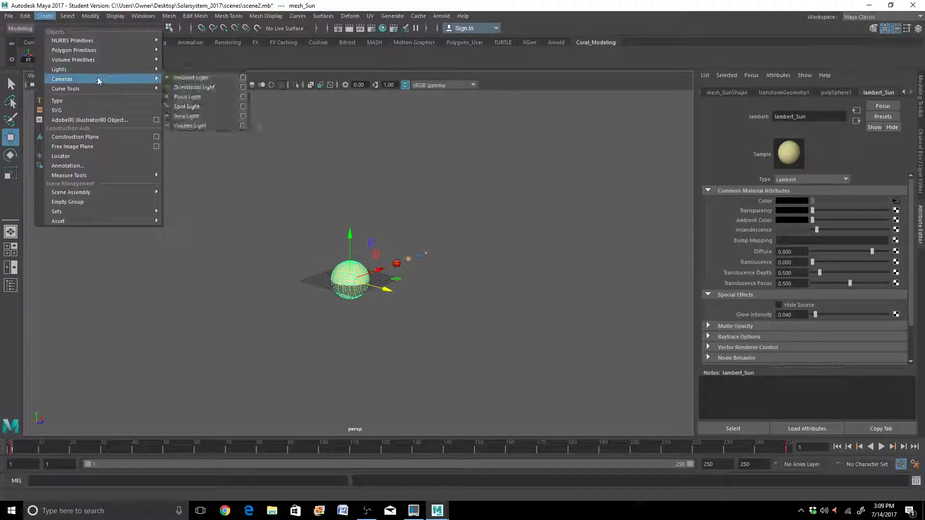
mouse_move(105, 81)
left_click(191, 86)
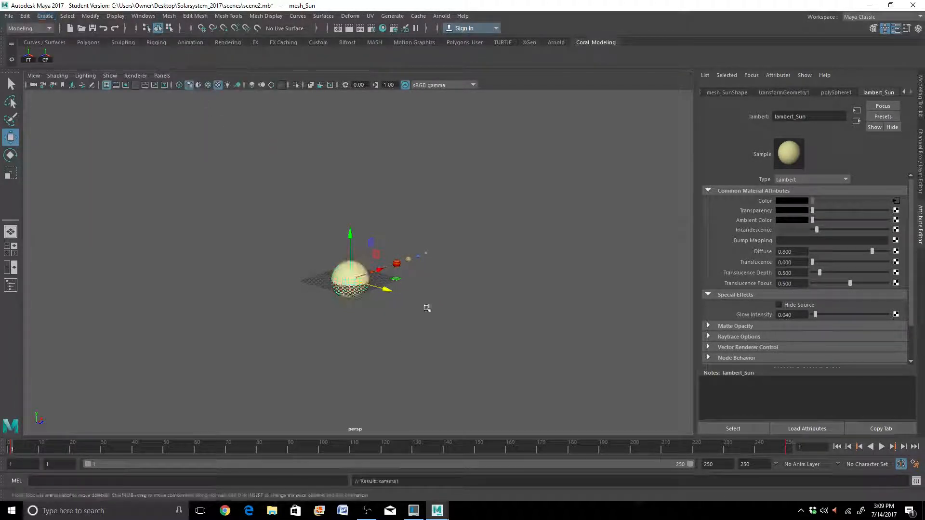
left_click_drag(400, 291, 477, 318)
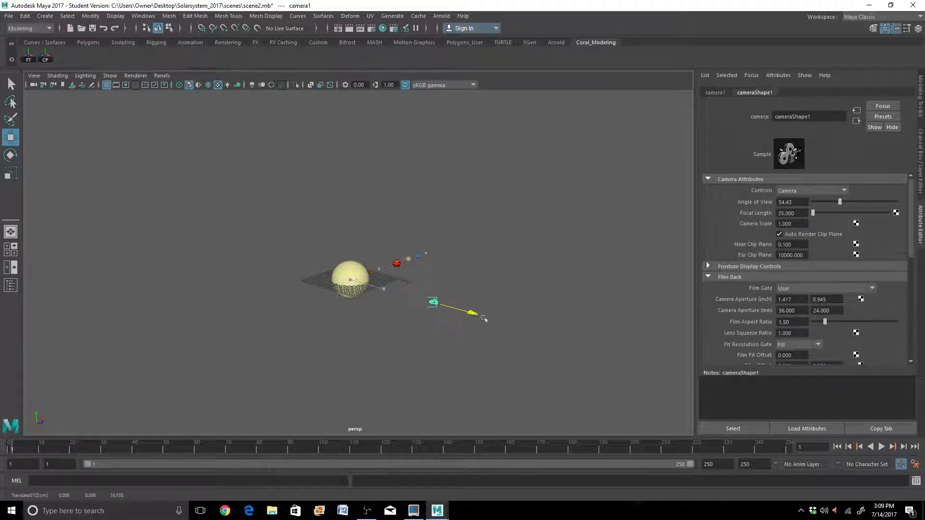
Scale up the new camera uniformly so its icon is larger in the scene
scroll(466, 332, "up", 5)
middle_click_drag(469, 330, 385, 291, "alt")
scroll(384, 292, "up", 5)
scroll(384, 292, "down", 4)
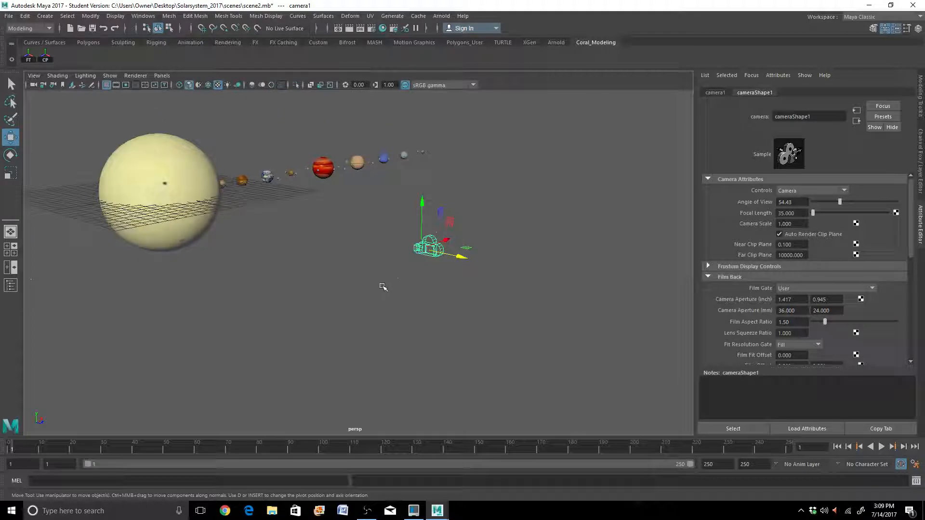
left_click_drag(382, 285, 336, 316, "alt")
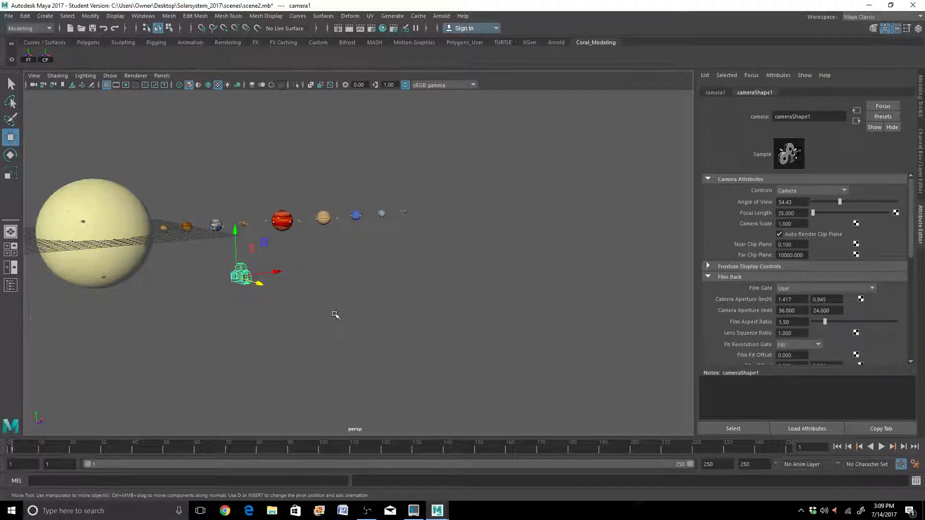
left_click_drag(172, 276, 236, 287, "alt")
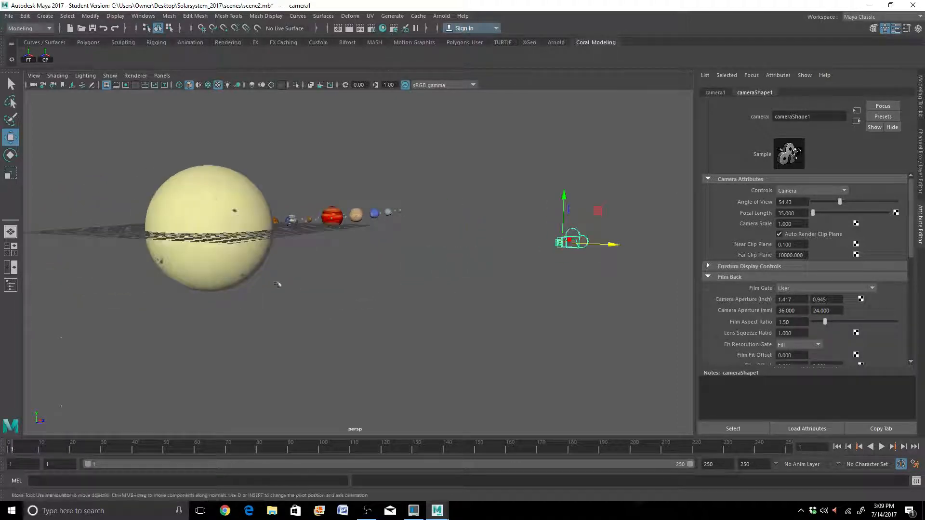
scroll(279, 283, "up", 4)
left_click_drag(496, 286, 407, 270, "alt")
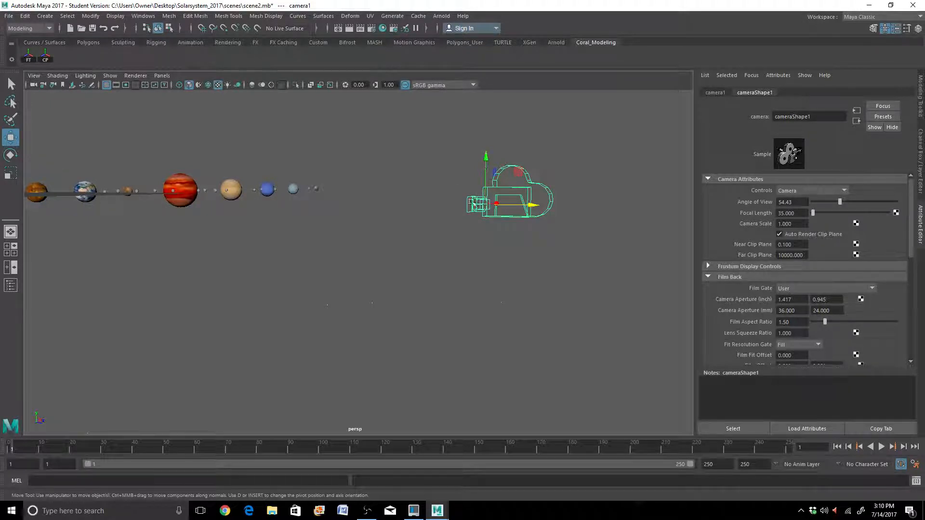
scroll(470, 206, "down", 3)
key("r")
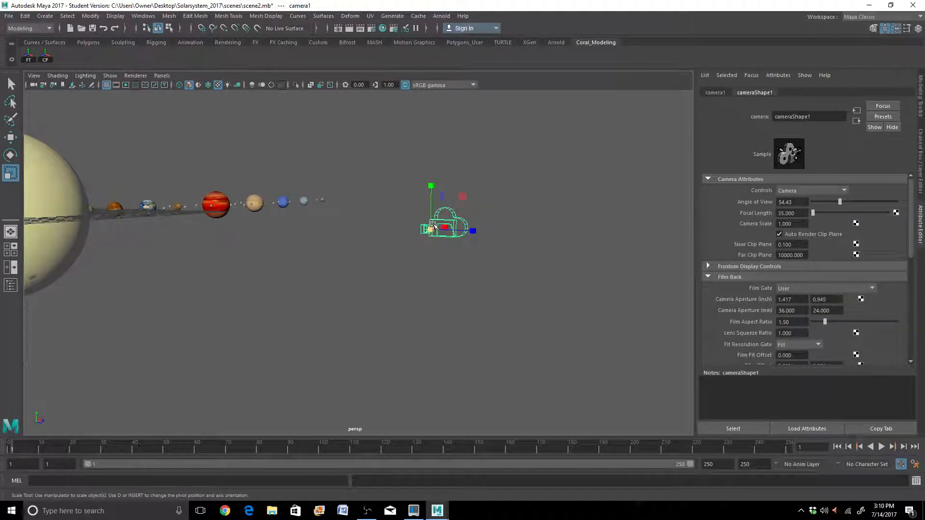
mouse_move(434, 227)
left_mouse_down()
mouse_move(486, 195)
mouse_move(516, 195)
mouse_move(341, 242)
mouse_move(456, 240)
mouse_move(466, 230)
mouse_move(425, 241)
left_mouse_up()
Raise the camera along Y above the level of the Sun and planets
key("f")
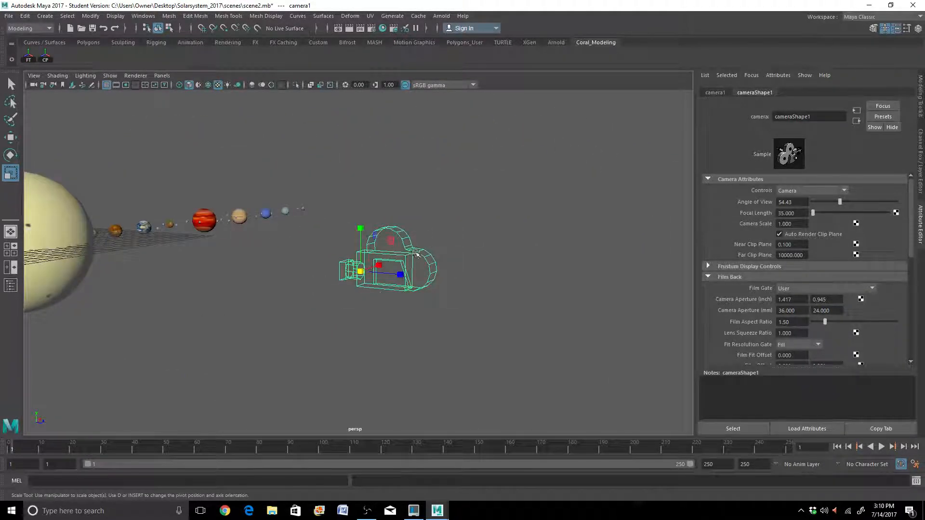
scroll(391, 271, "up", 3)
scroll(391, 273, "down", 5)
left_click_drag(391, 272, 353, 268, "alt")
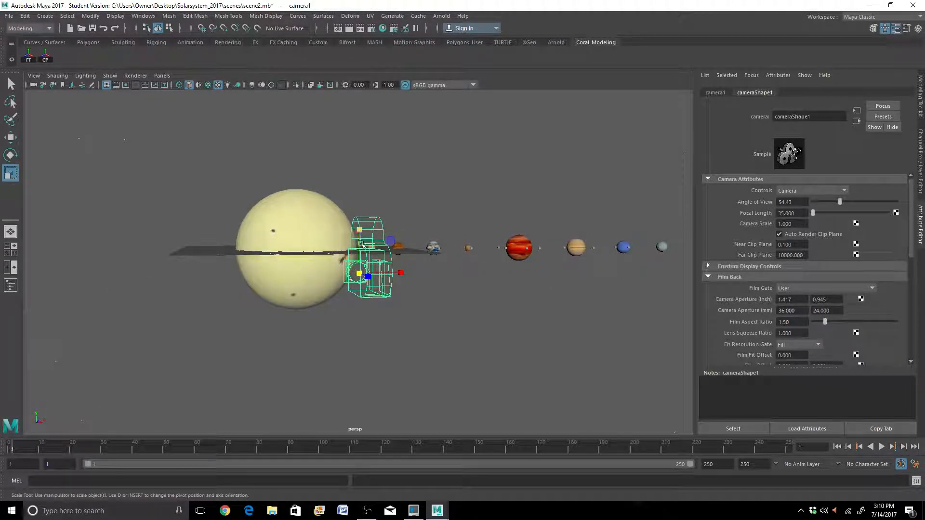
left_click_drag(345, 260, 191, 245, "alt")
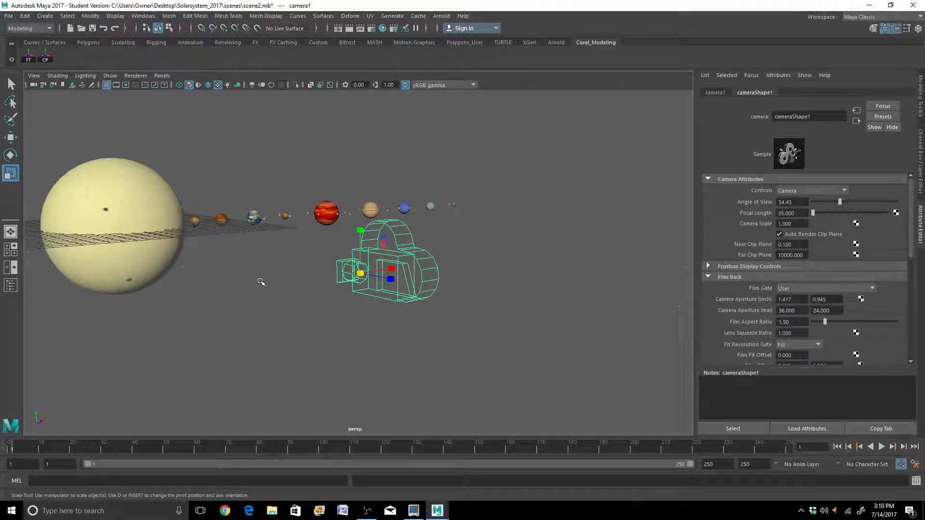
key("w")
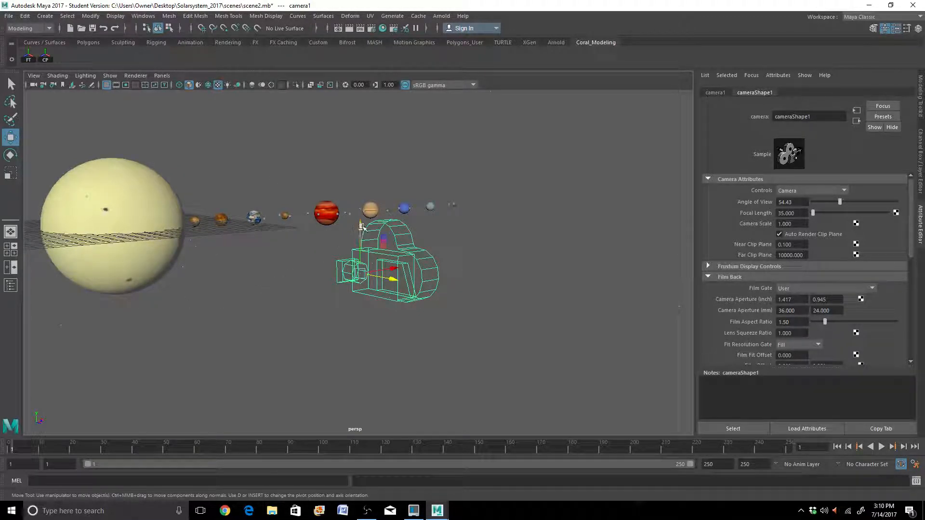
left_click_drag(360, 229, 358, 106)
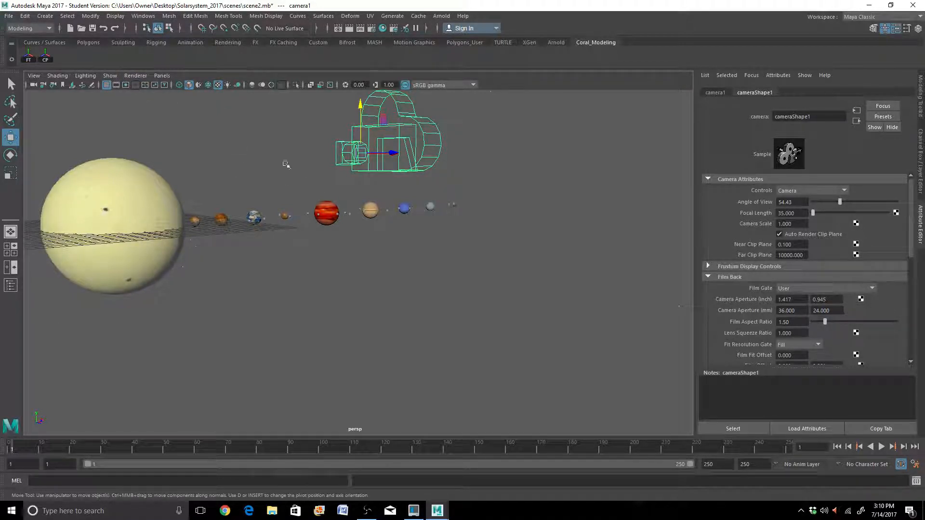
Look through camera1 and aim it down so the whole Sun and the inner planets are in frame
left_click(162, 75)
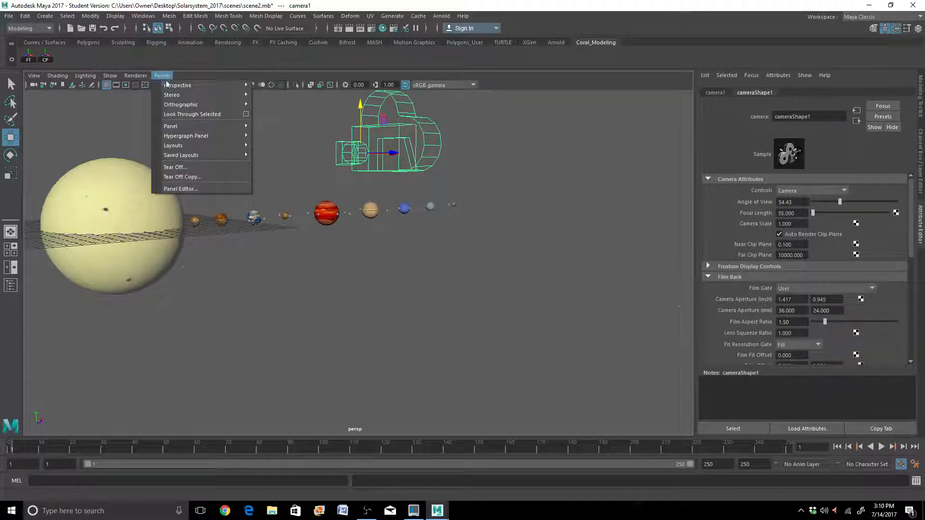
mouse_move(172, 87)
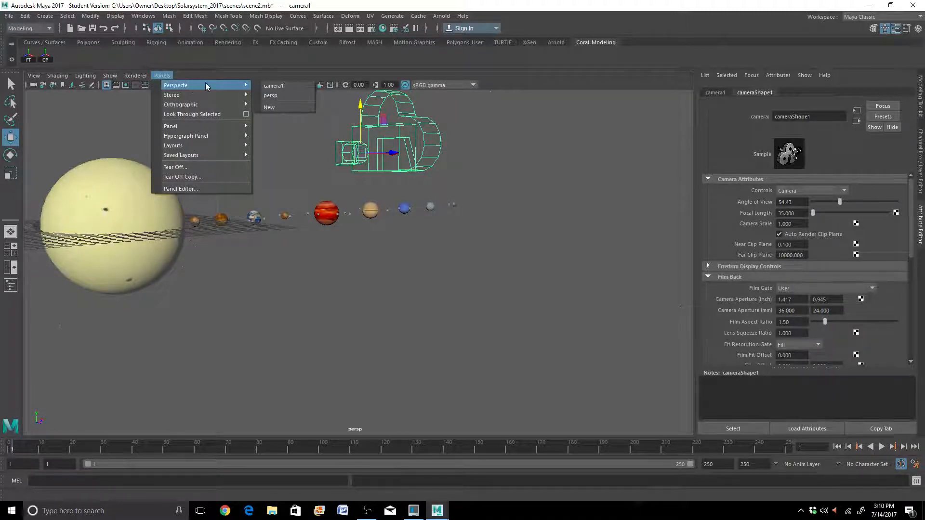
left_click(272, 86)
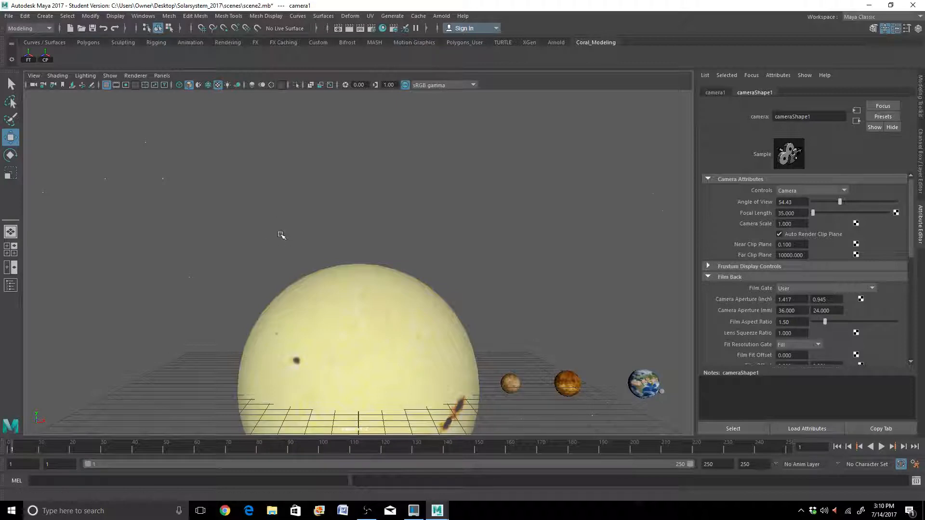
mouse_move(281, 235)
left_mouse_down("alt")
mouse_move(279, 227)
mouse_move(284, 246)
left_mouse_up("alt")
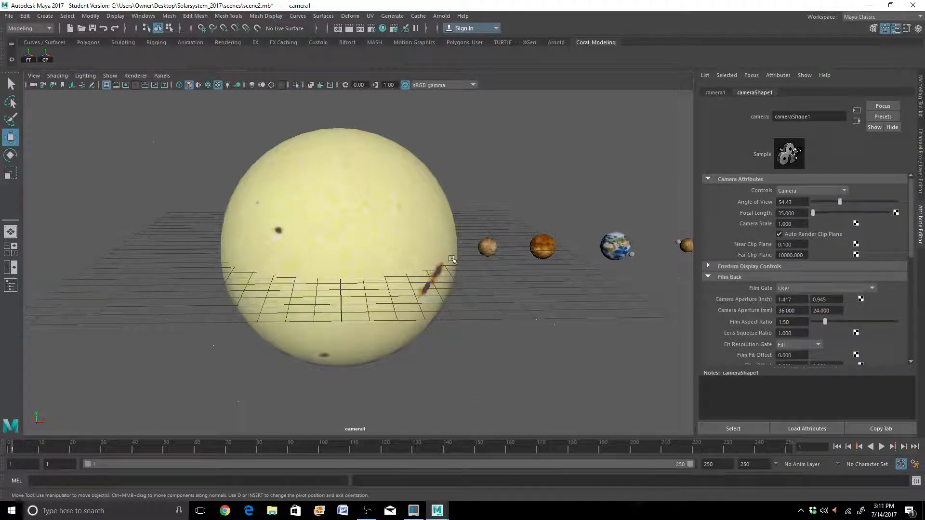
left_click_drag(441, 279, 402, 213, "alt")
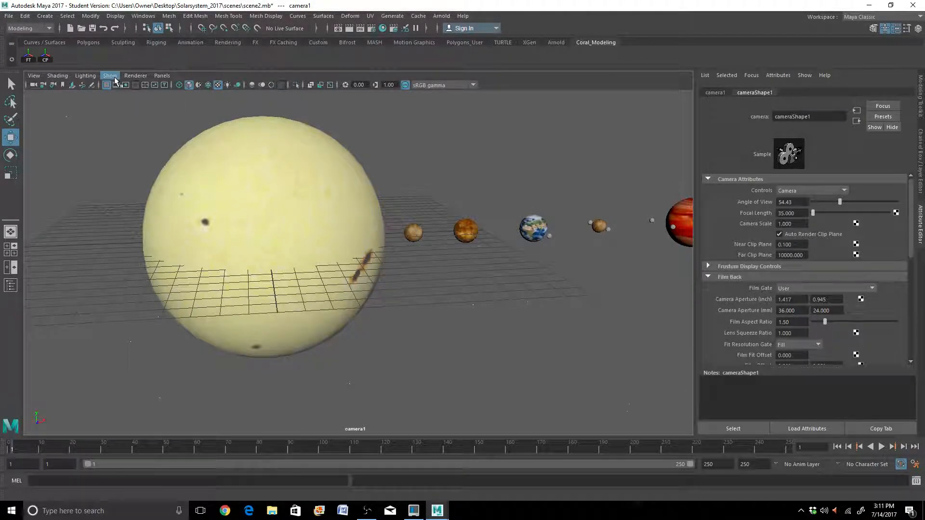
Return the viewport to the persp view and key the camera's starting position at frame 1
left_click(162, 76)
mouse_move(182, 85)
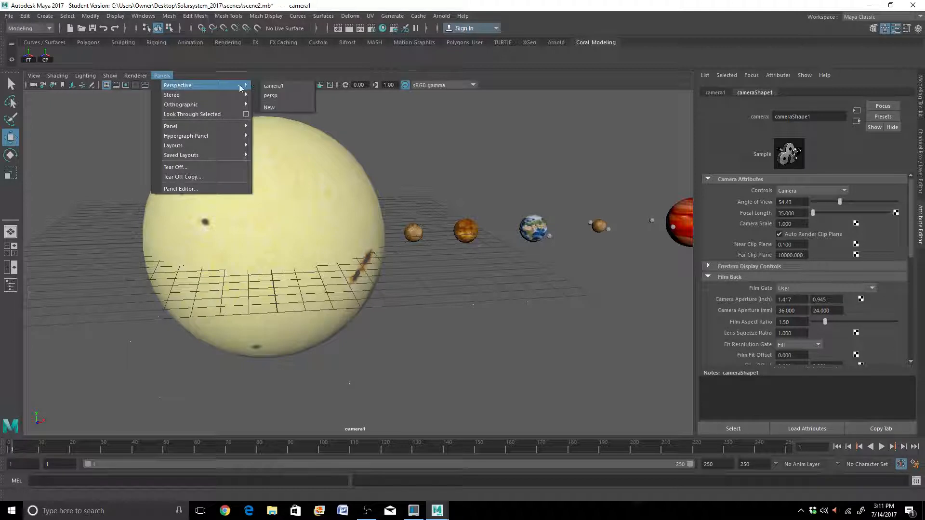
left_click(270, 96)
left_click_drag(358, 251, 165, 256, "alt")
left_click_drag(221, 238, 195, 235, "alt")
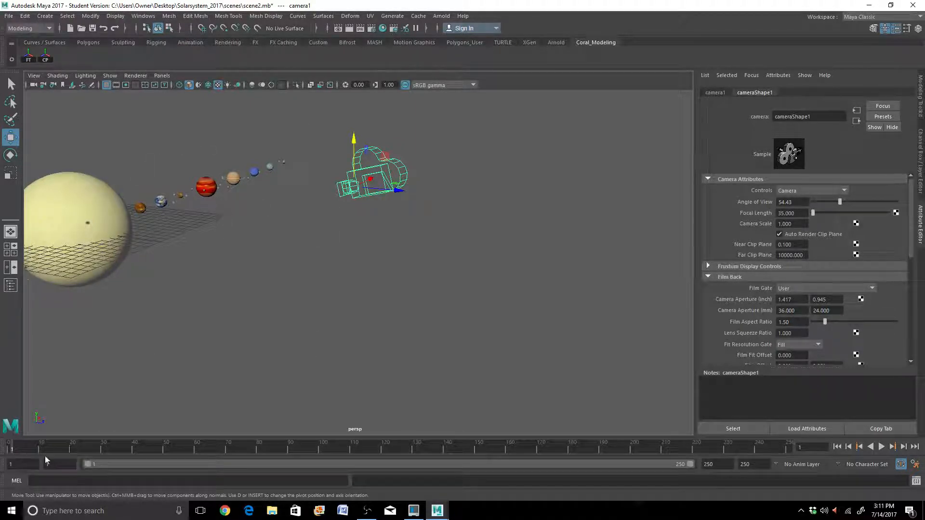
left_click_drag(13, 446, 2, 448)
key("s")
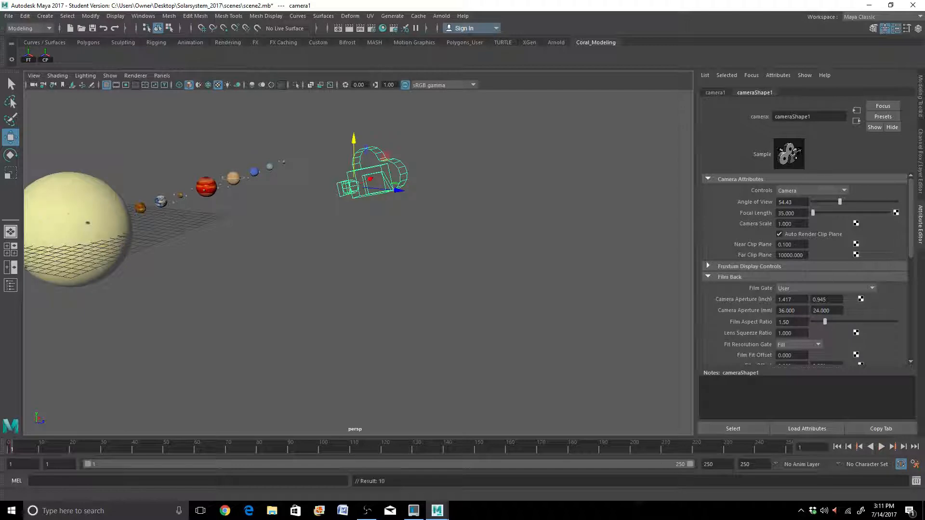
left_click_drag(399, 201, 374, 232, "alt")
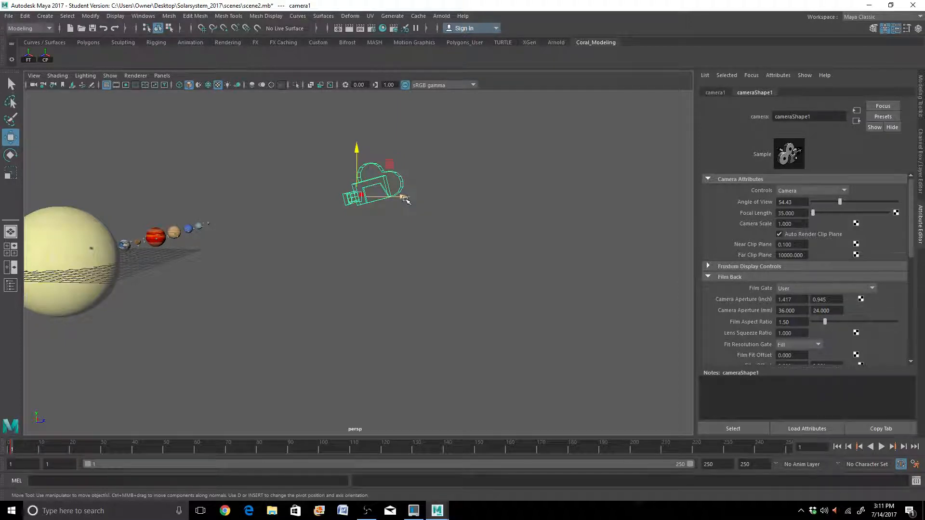
left_click(405, 199)
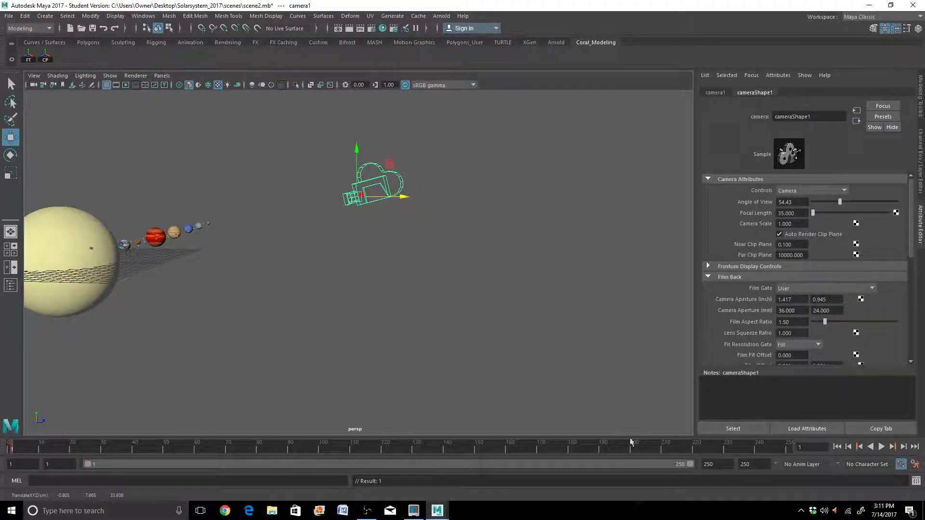
At frame 250, key the camera pulled farther back along Z, lowered and levelled toward the Sun, and play back the animation
left_click(787, 446)
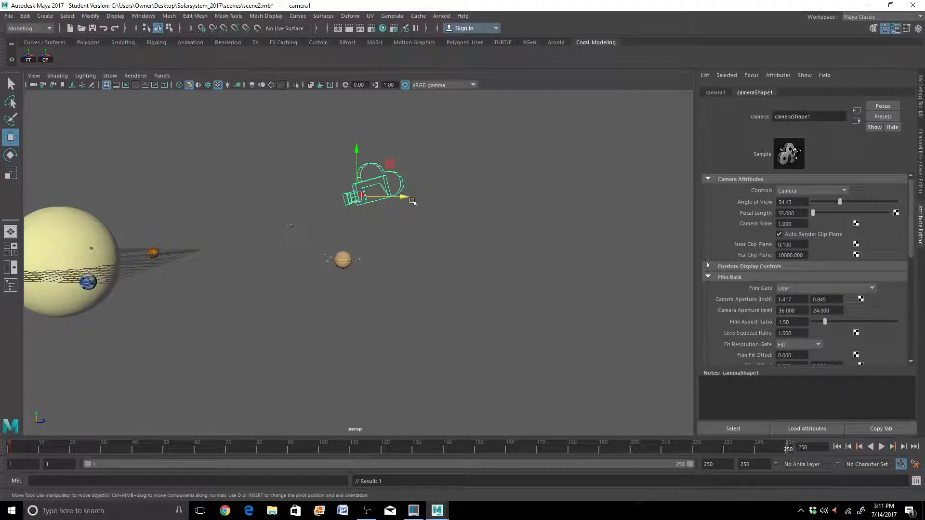
left_click_drag(404, 197, 563, 198)
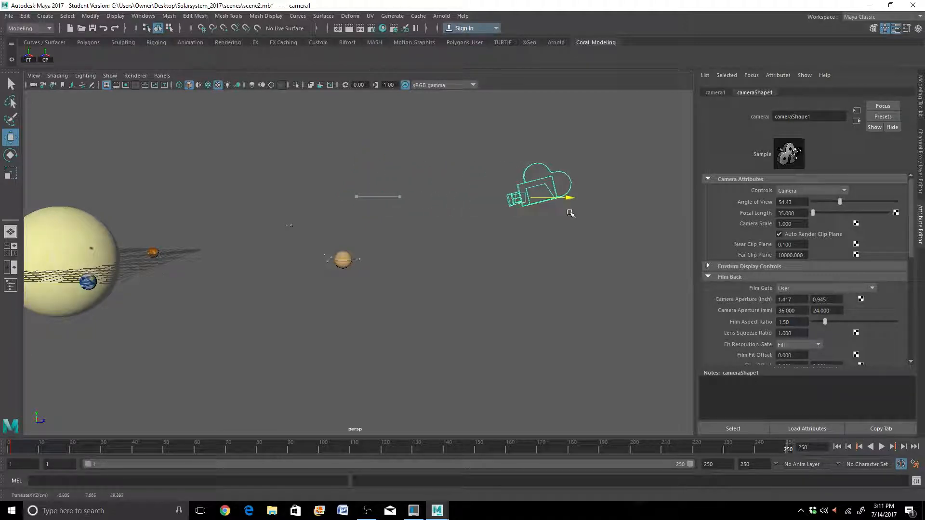
left_click_drag(510, 228, 456, 190, "alt")
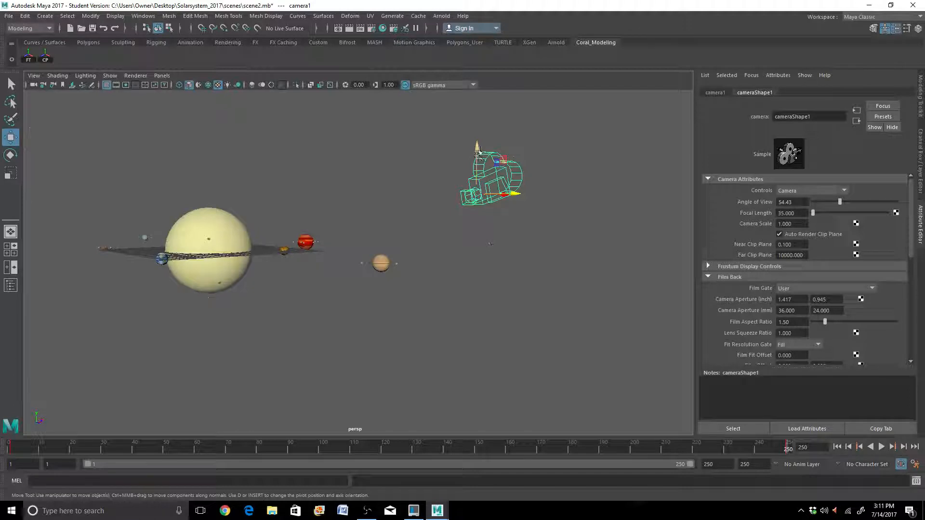
left_click_drag(475, 157, 477, 208)
key("e")
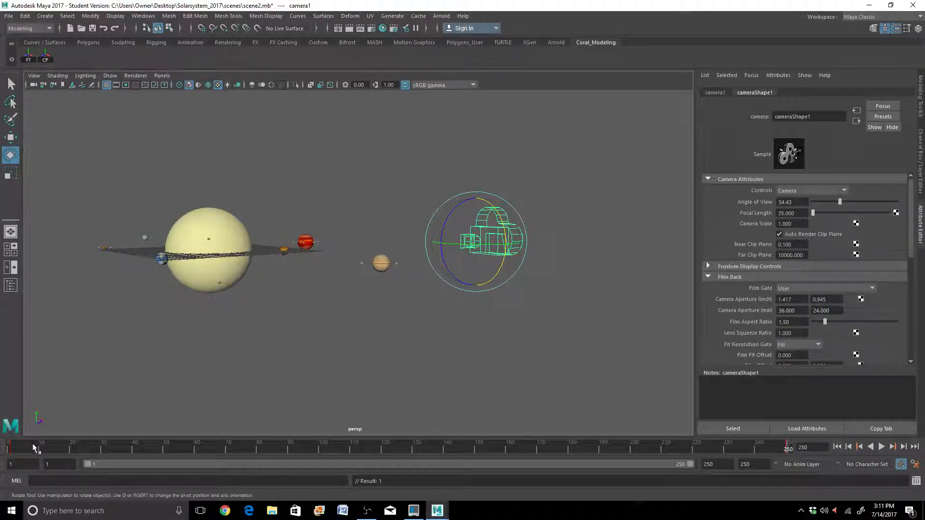
key("alt+v")
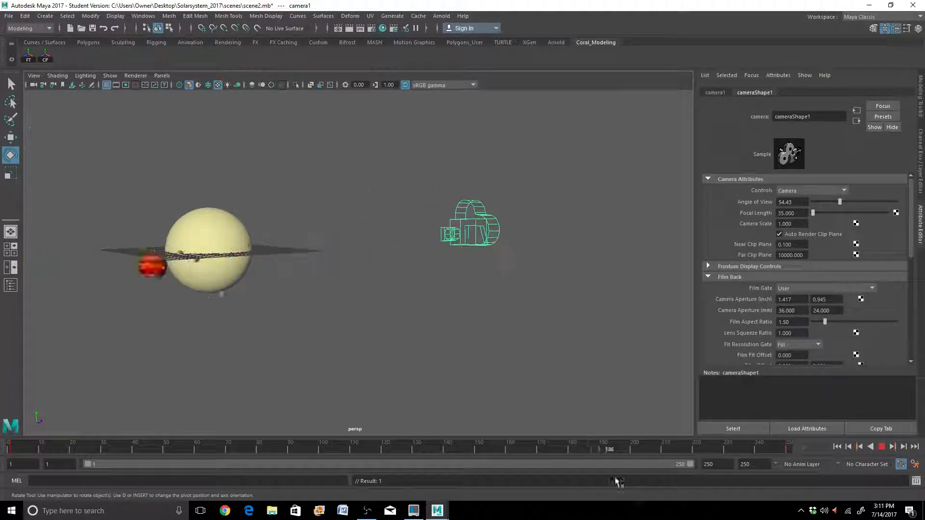
Stop the playback, look through camera1 and play the animation from the camera's point of view
key("Escape")
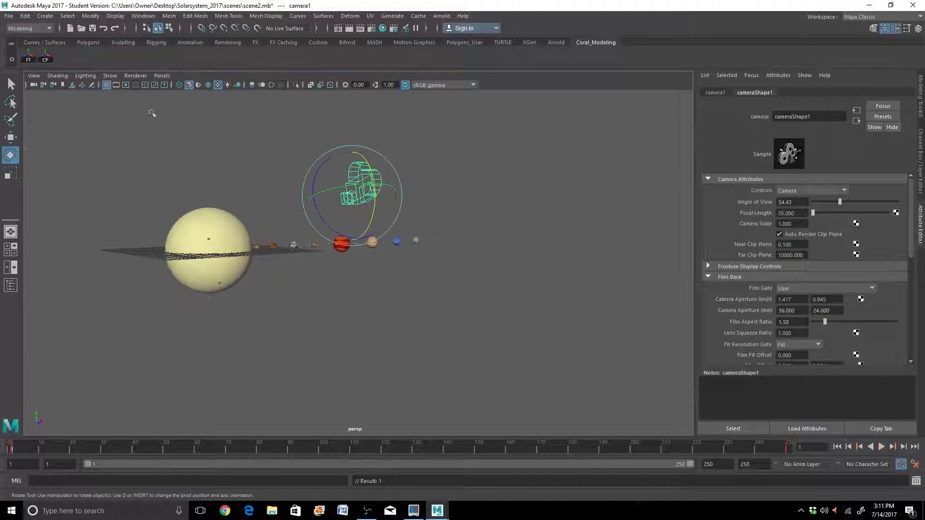
left_click(156, 76)
mouse_move(210, 87)
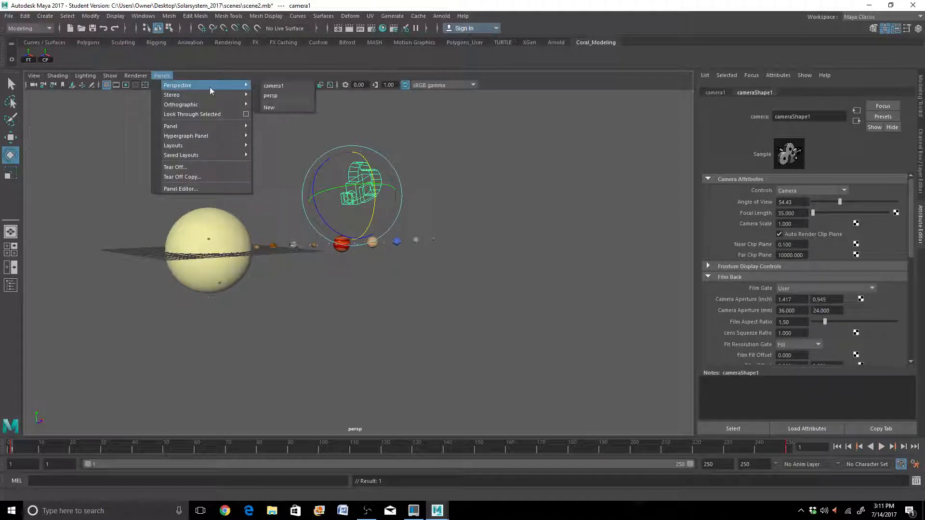
left_click(272, 86)
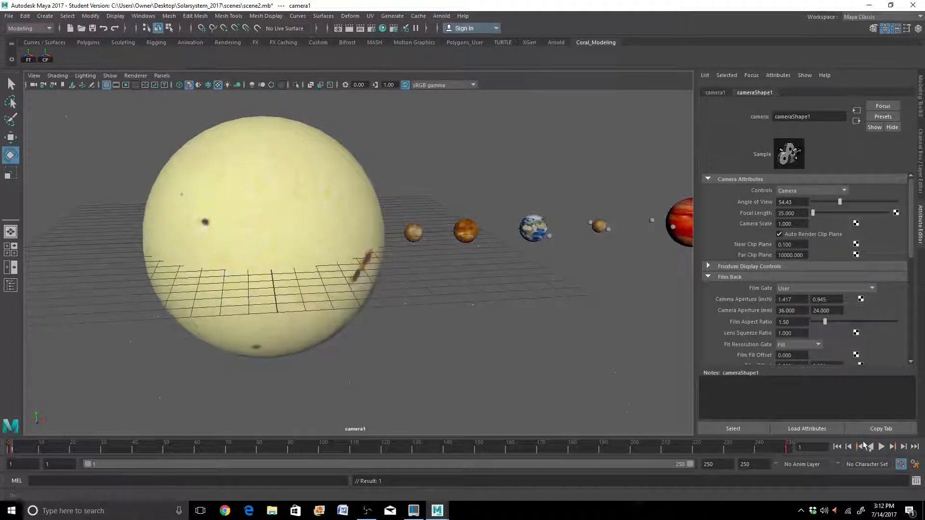
left_click(881, 446)
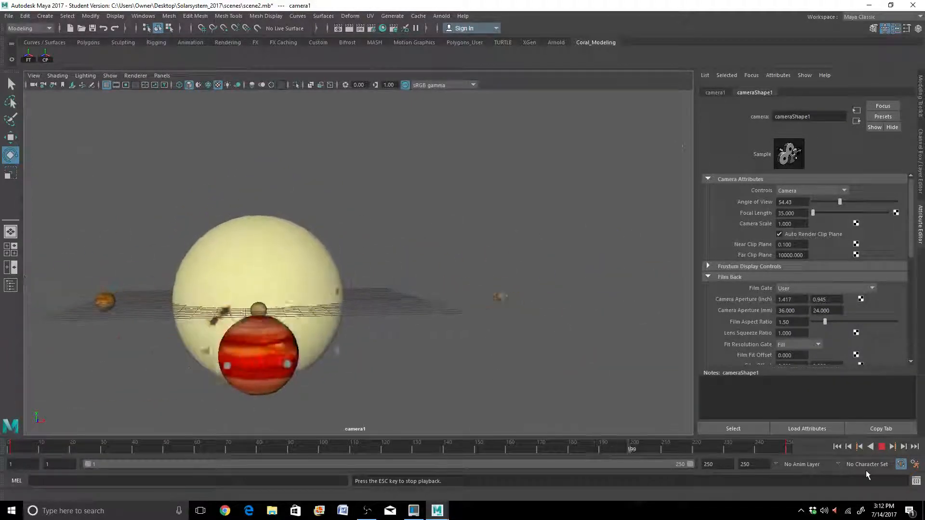
left_click(881, 447)
Return the viewport to the persp view and examine the camera, Sun and planets from several angles
left_click(162, 76)
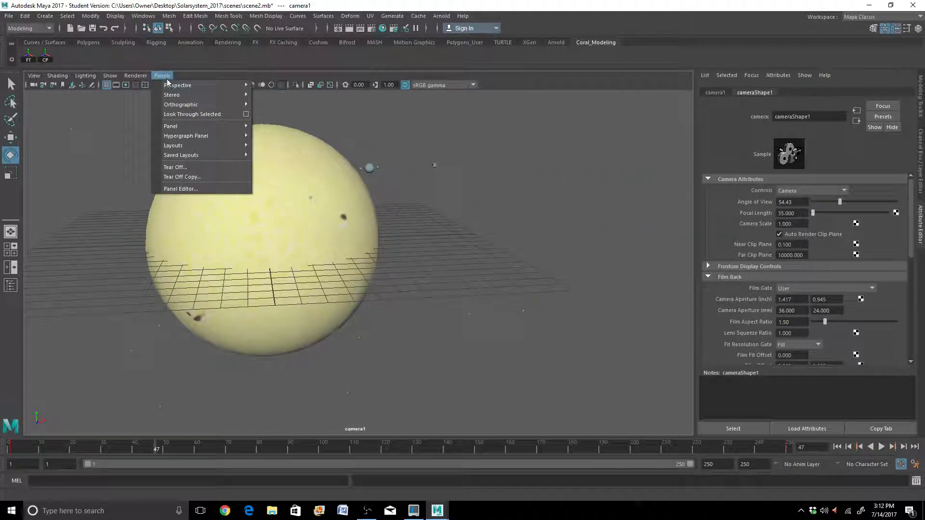
mouse_move(167, 85)
left_click(266, 95)
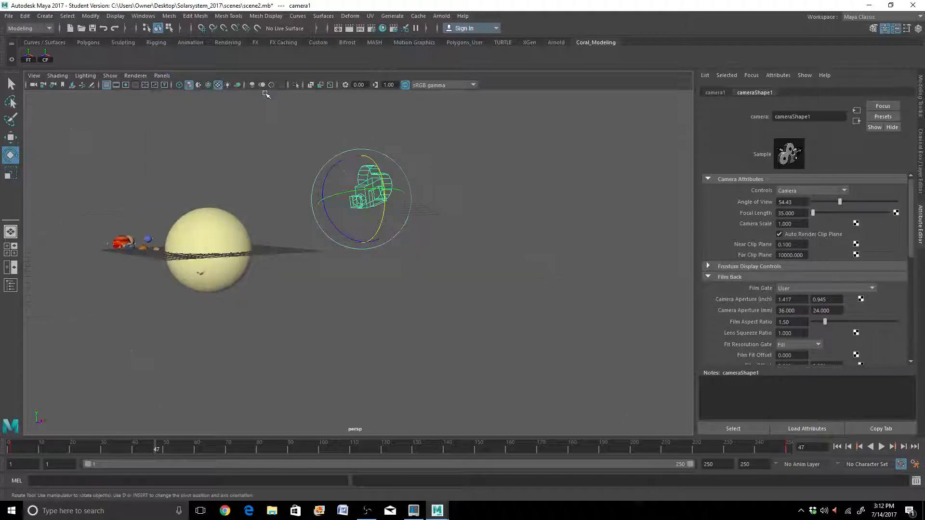
scroll(261, 285, "down", 4)
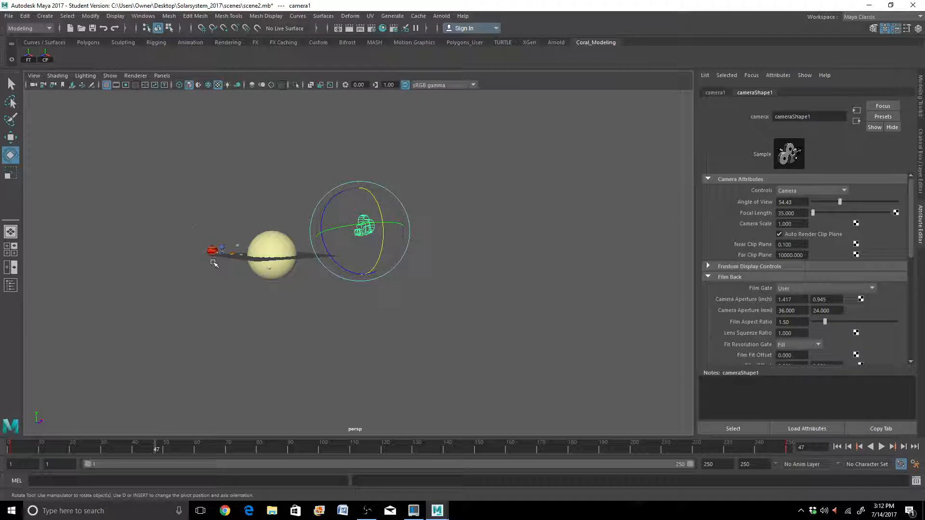
left_click_drag(205, 351, 48, 396, "alt")
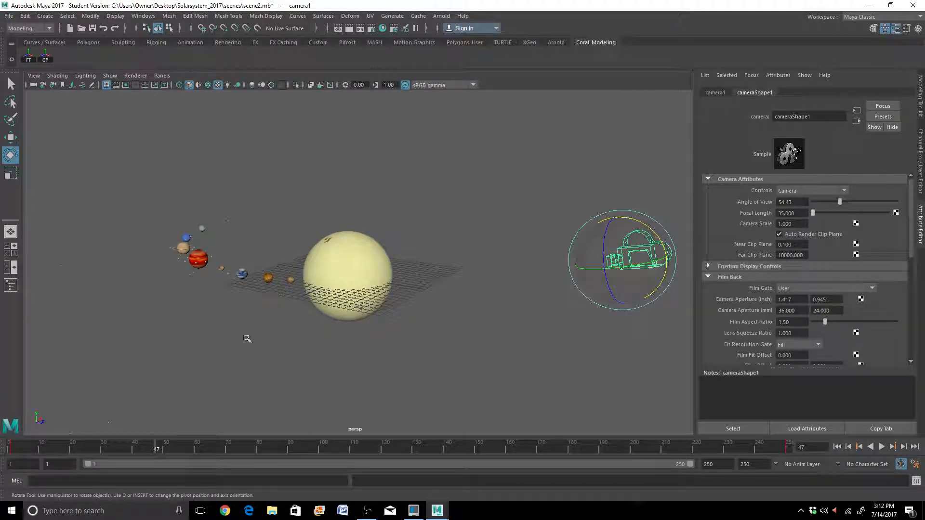
left_click_drag(104, 249, 153, 246, "alt")
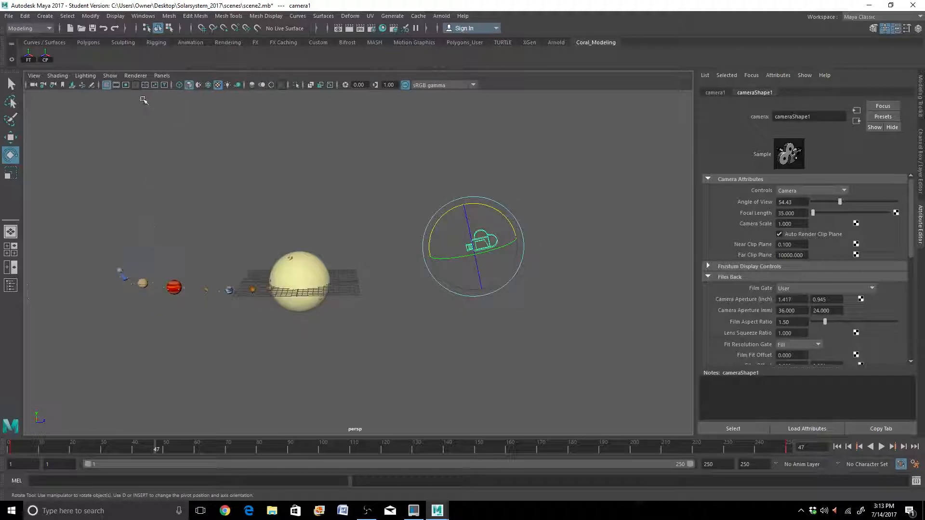
Review the Playblast options and playblast the time slider range through camera1 in avi format
left_click(138, 17)
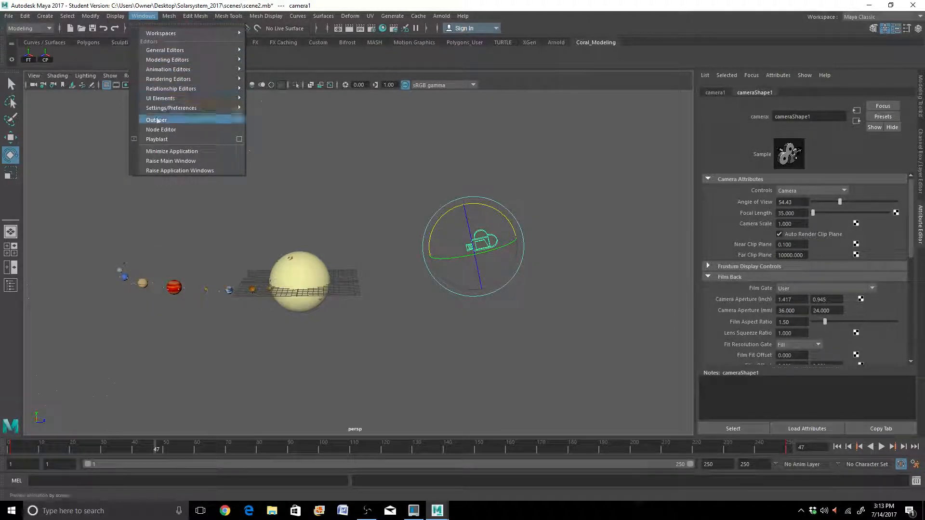
left_click(238, 139)
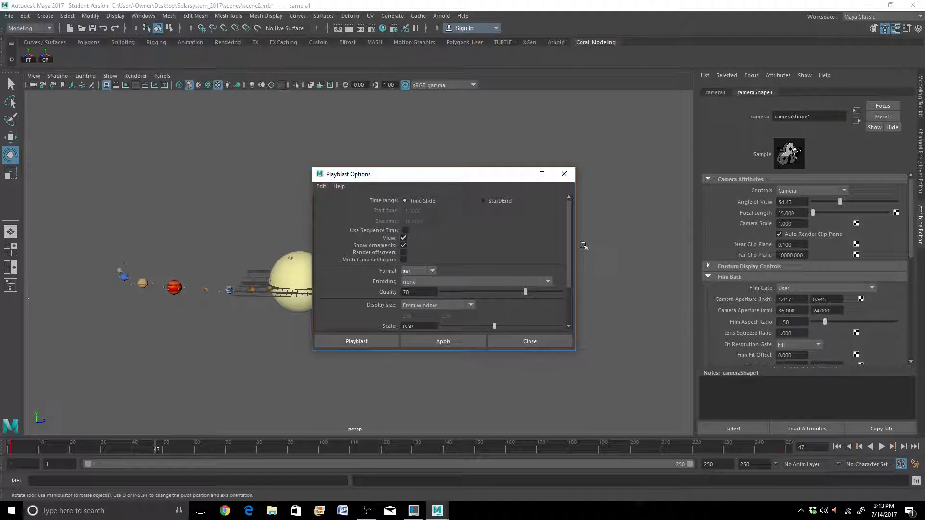
left_click_drag(568, 242, 585, 220)
left_click_drag(568, 273, 562, 303)
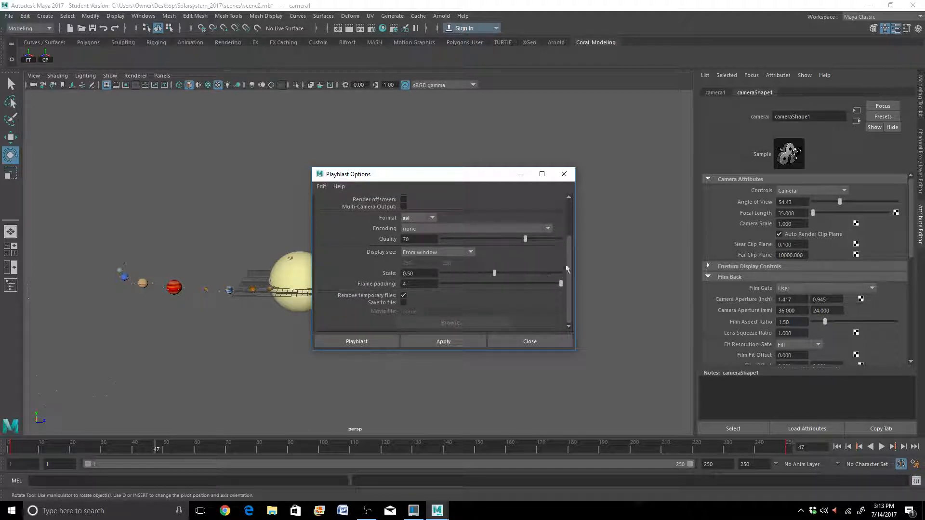
left_click_drag(570, 263, 572, 215)
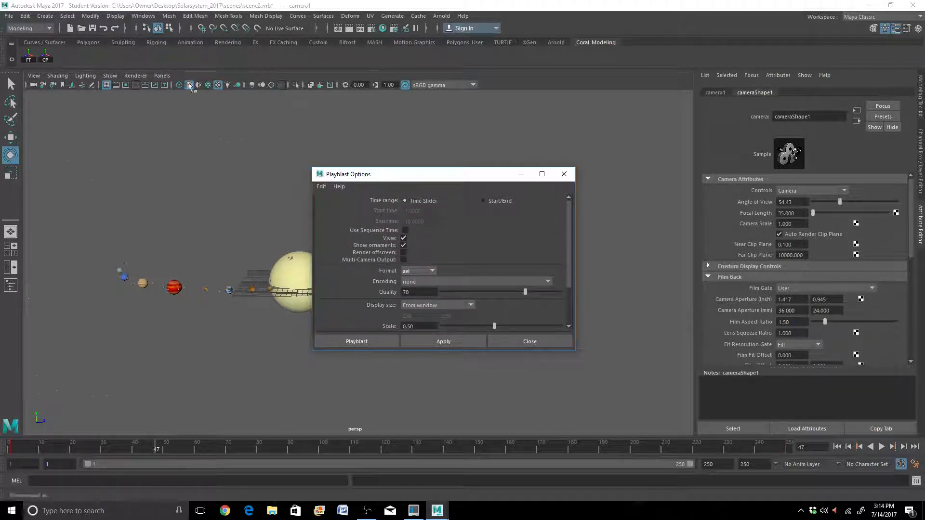
left_click(163, 75)
mouse_move(184, 88)
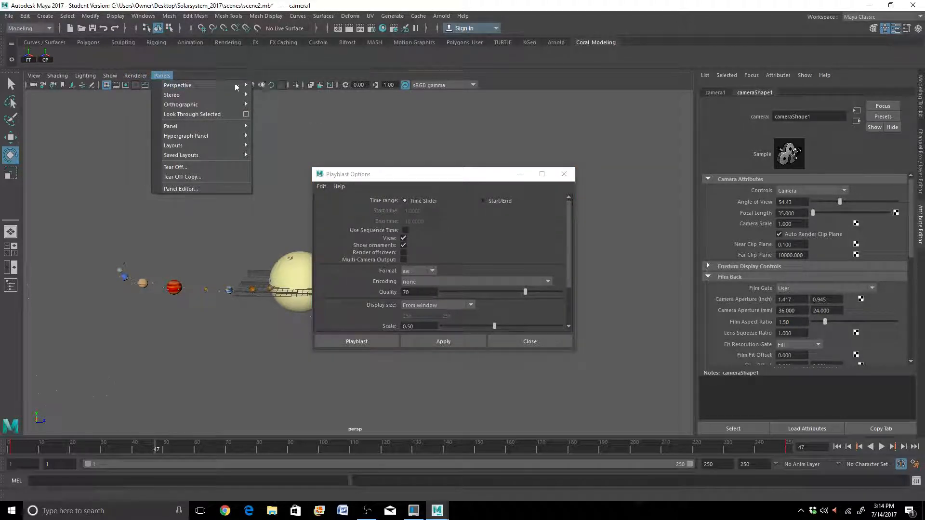
left_click(287, 86)
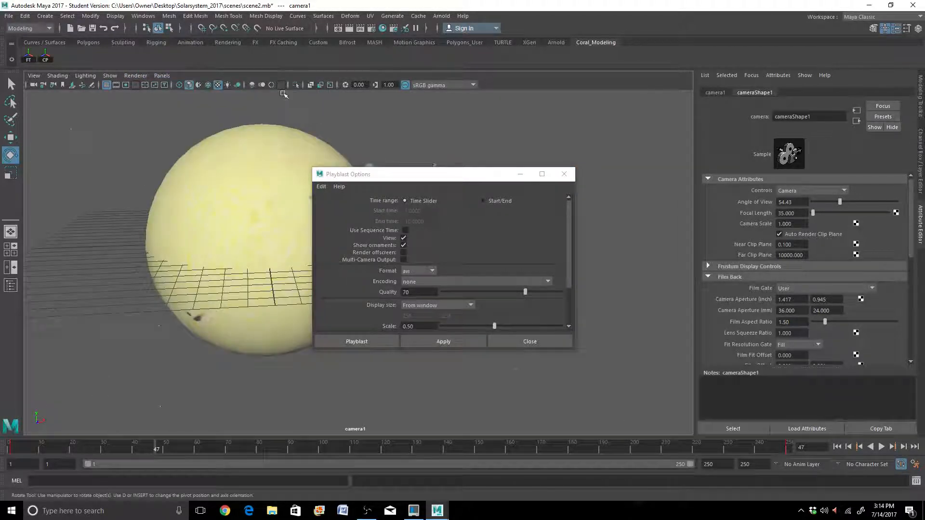
left_click(356, 342)
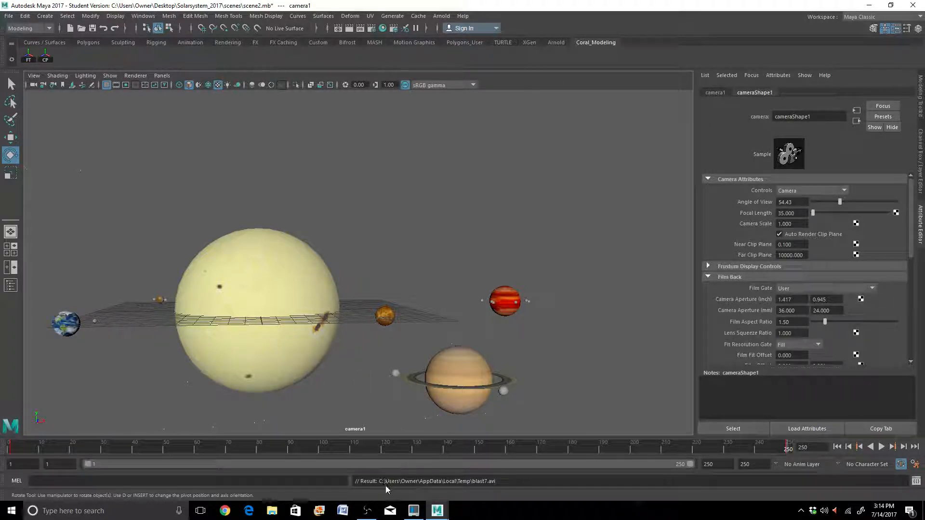
Go to the desktop, open the Solar System Texture-20170708 folder to look through its files, and return to Maya
mouse_move(367, 511)
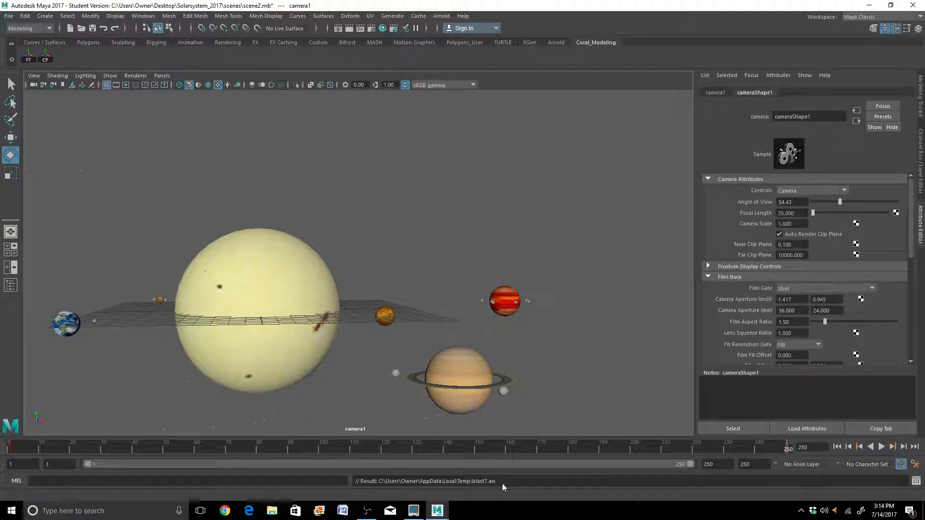
mouse_move(435, 516)
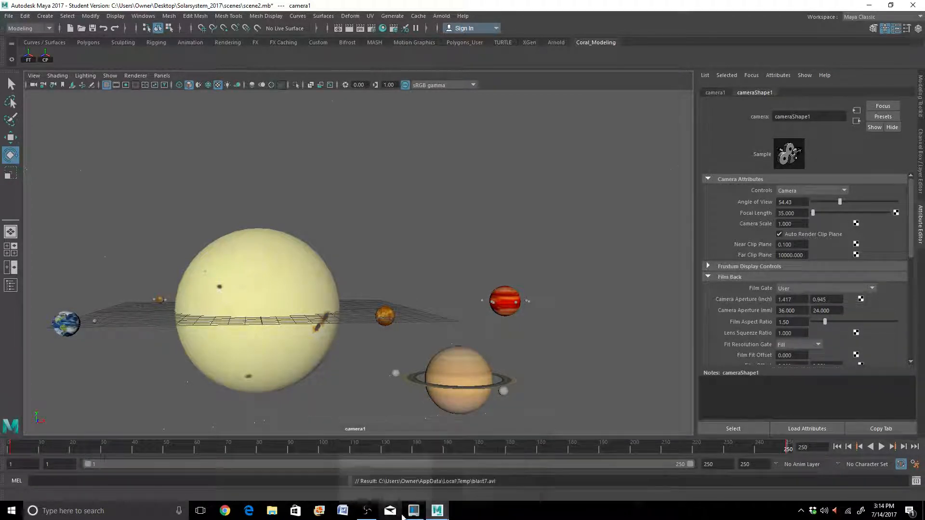
left_click(369, 510)
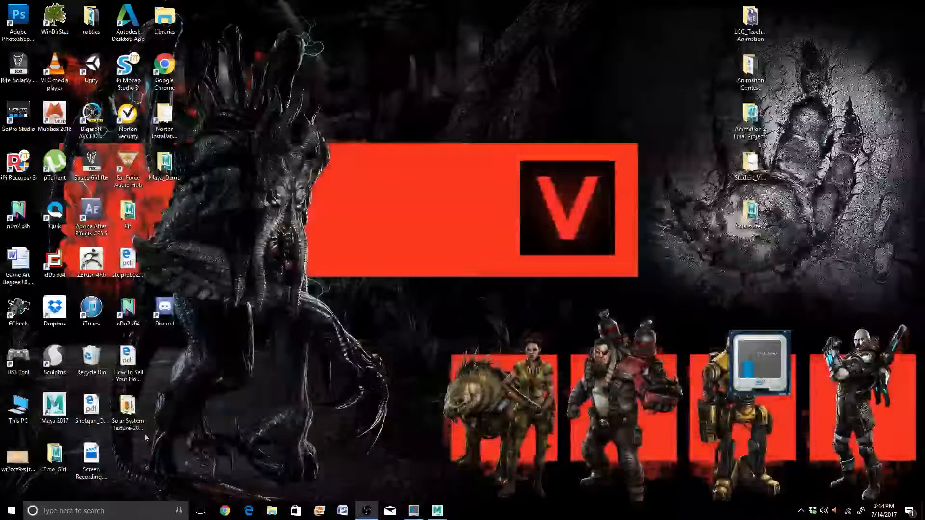
double_click(127, 415)
mouse_move(437, 511)
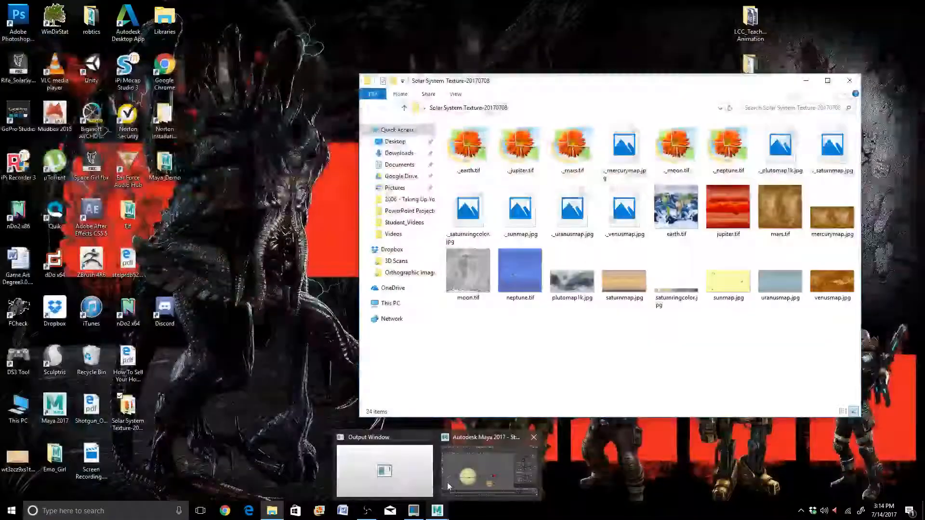
left_click(444, 478)
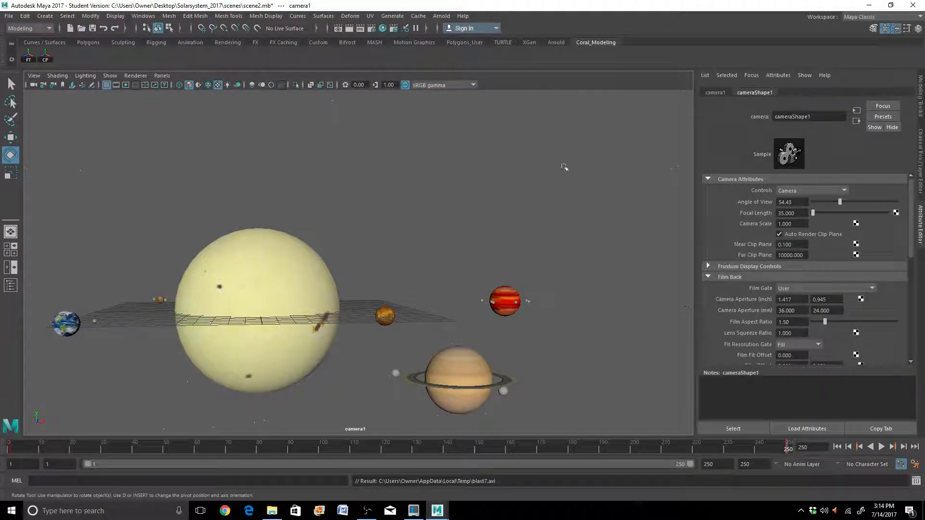
Set the current project to the Solarsystem_2017 folder on the desktop and playblast the animation again
left_click(8, 15)
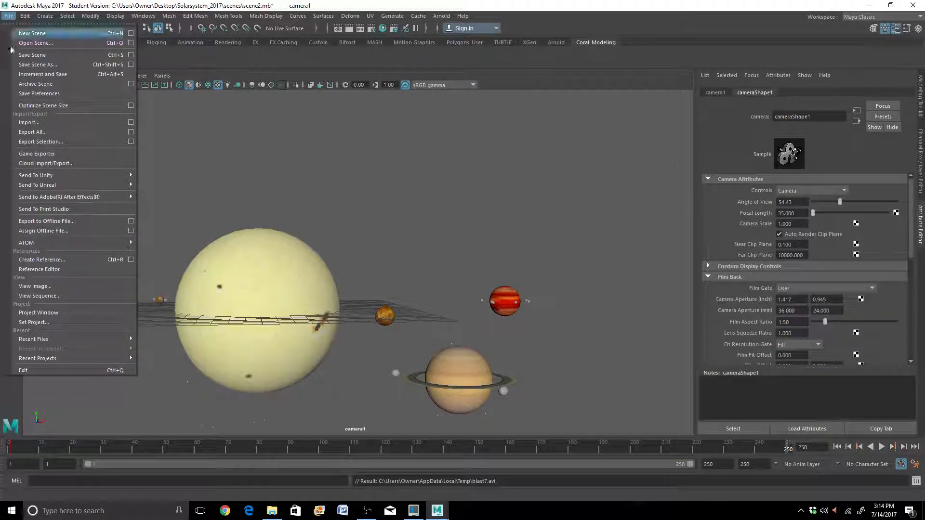
left_click(35, 322)
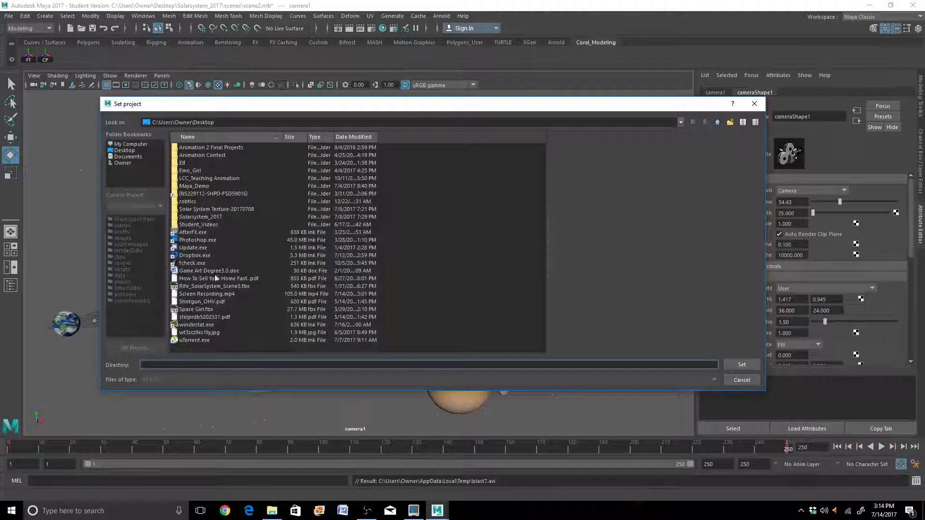
left_click(193, 218)
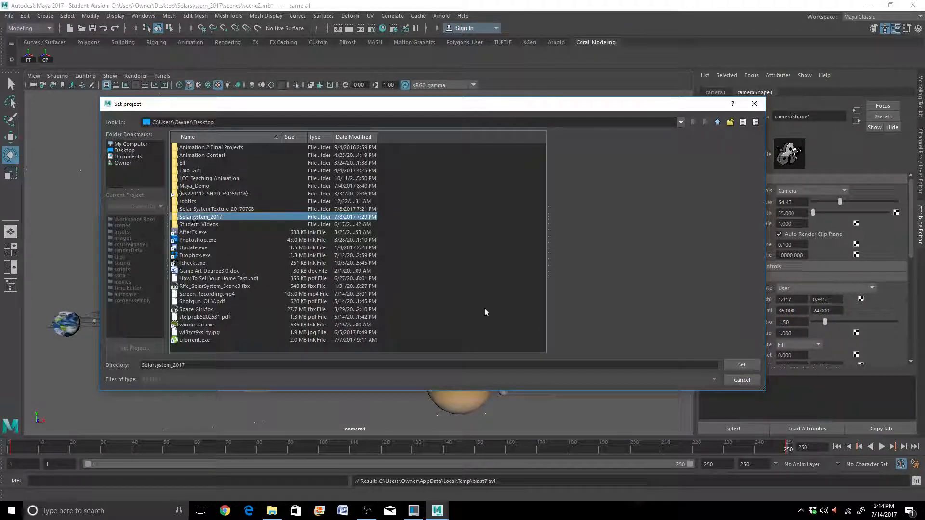
left_click(742, 365)
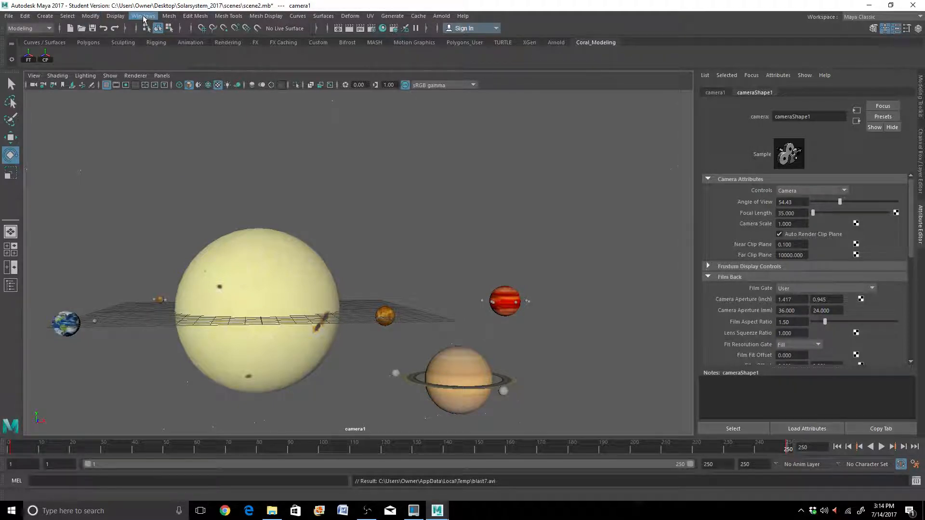
left_click(143, 16)
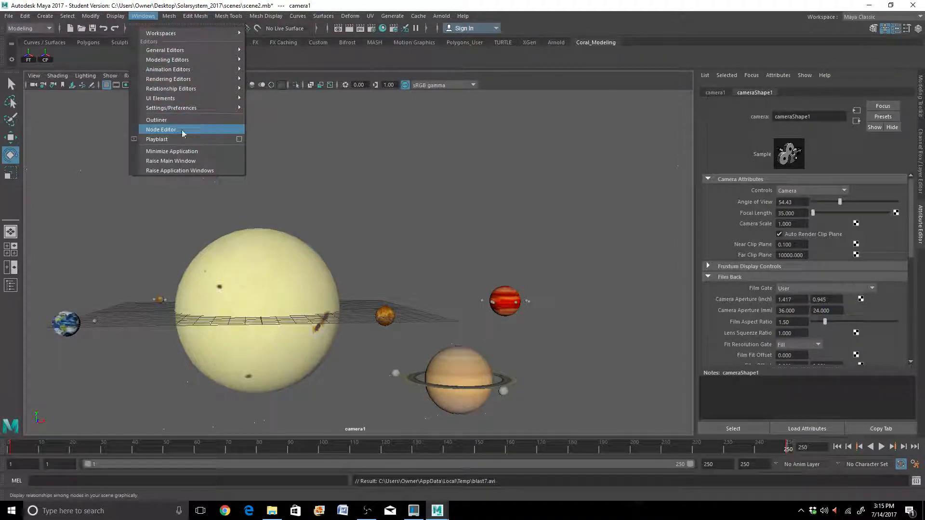
left_click(137, 138)
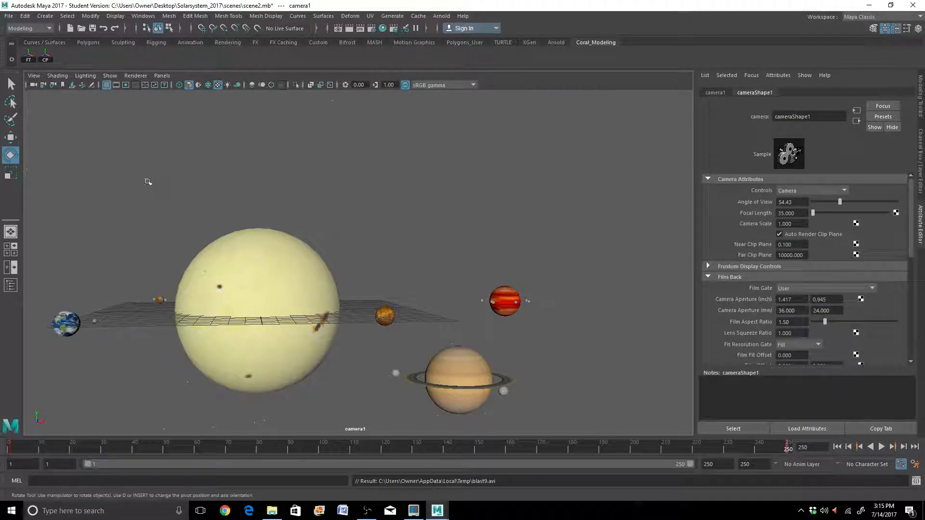
left_click(37, 19)
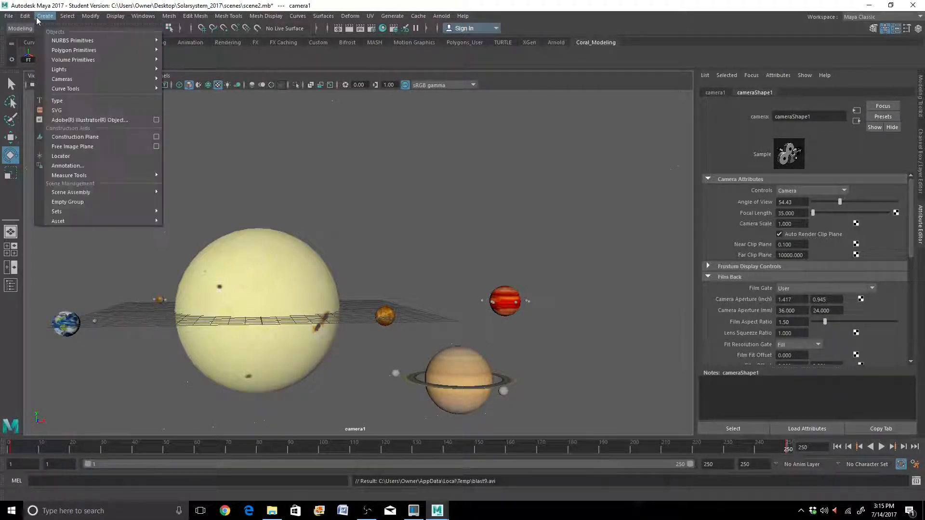
mouse_move(9, 16)
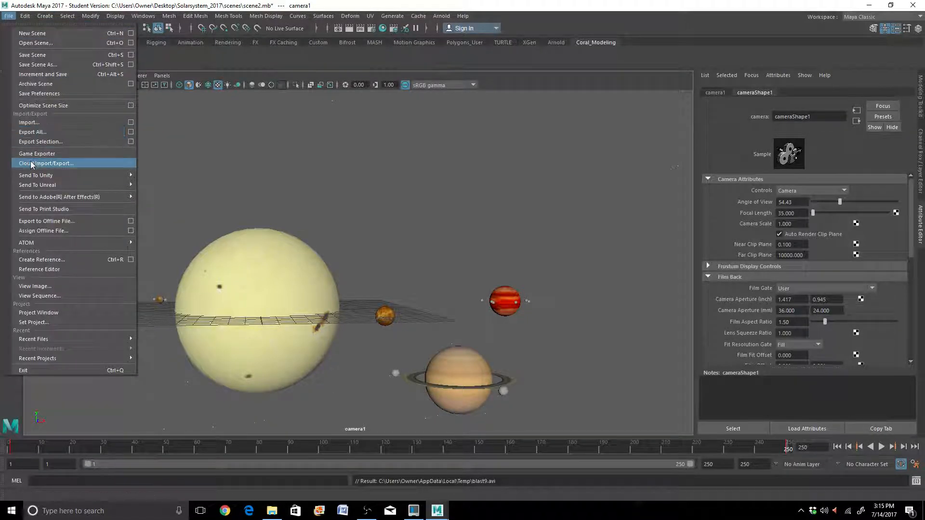
mouse_move(42, 177)
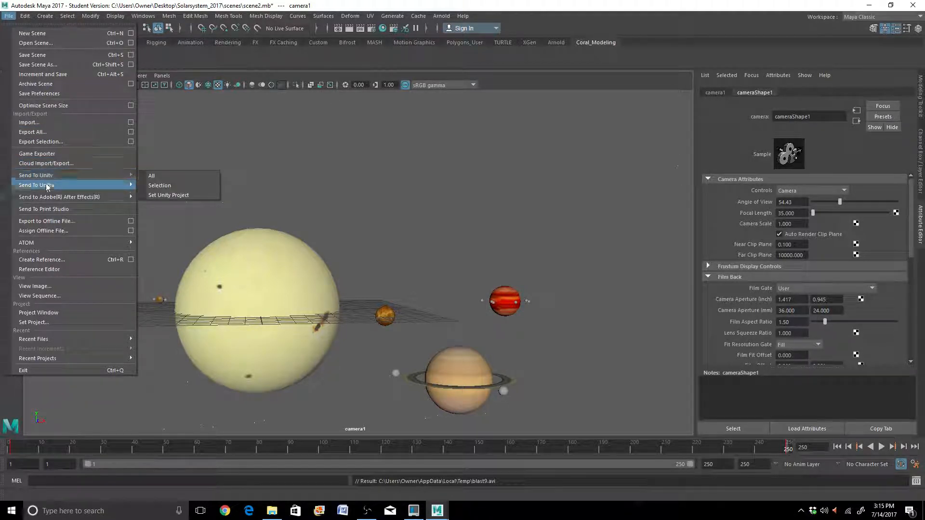
In the Playblast options, turn on saving to file and turn off removing temporary files
left_click(116, 16)
mouse_move(143, 16)
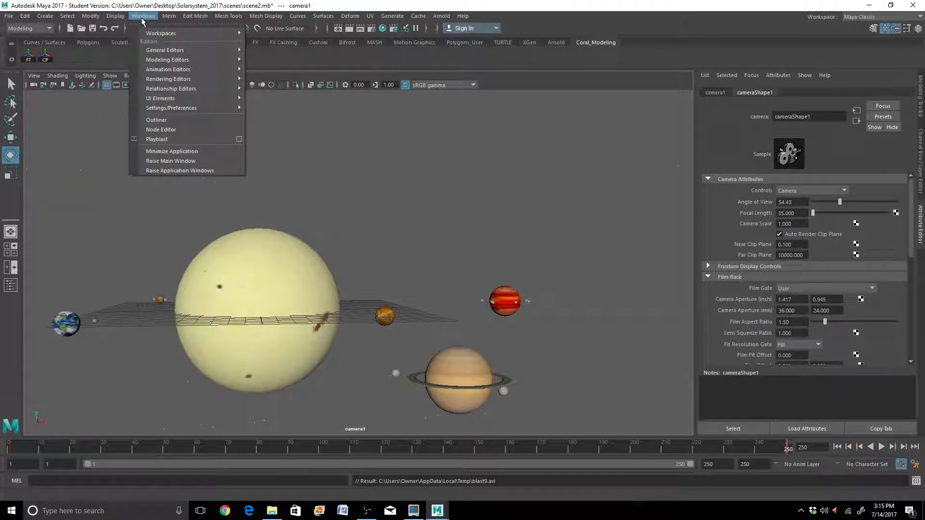
left_click(241, 140)
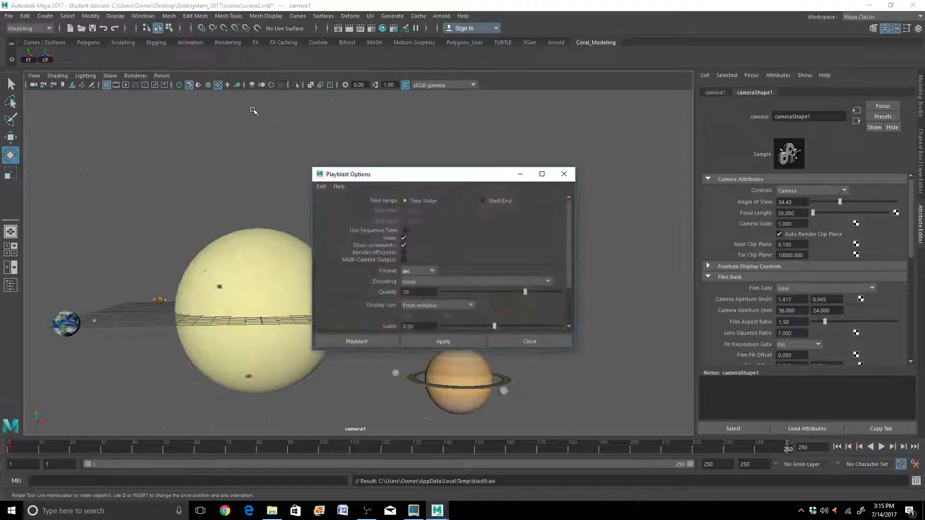
left_click_drag(568, 254, 574, 304)
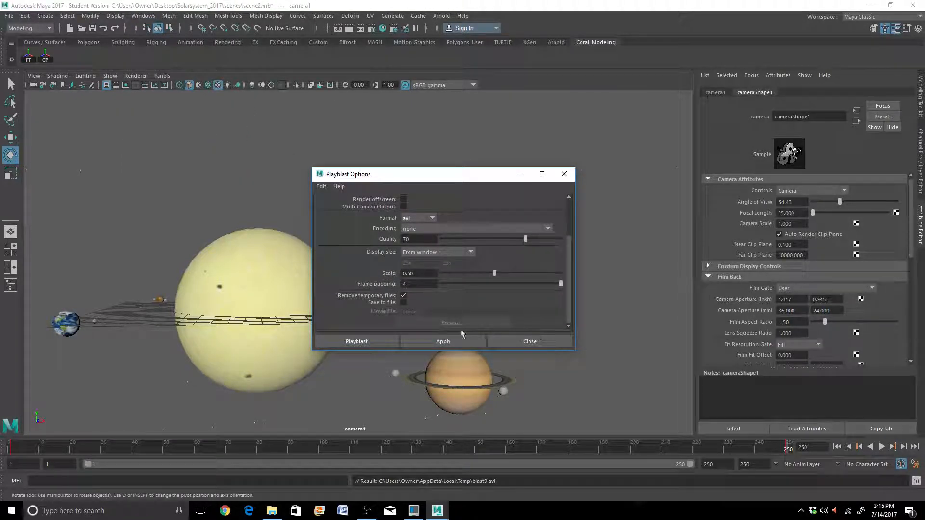
left_click(403, 303)
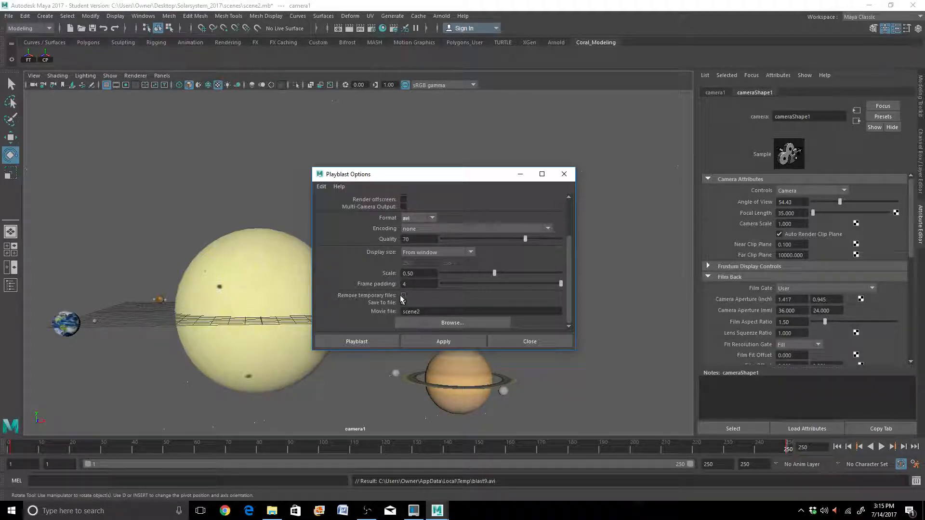
Name the movie file solarsytem_Playblast in the project's movies folder and playblast the animation
left_click(438, 322)
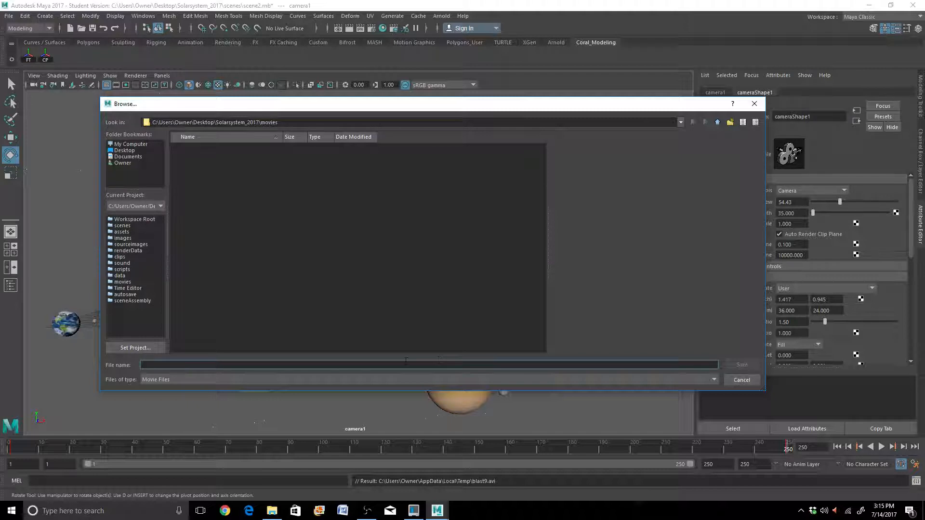
type("so")
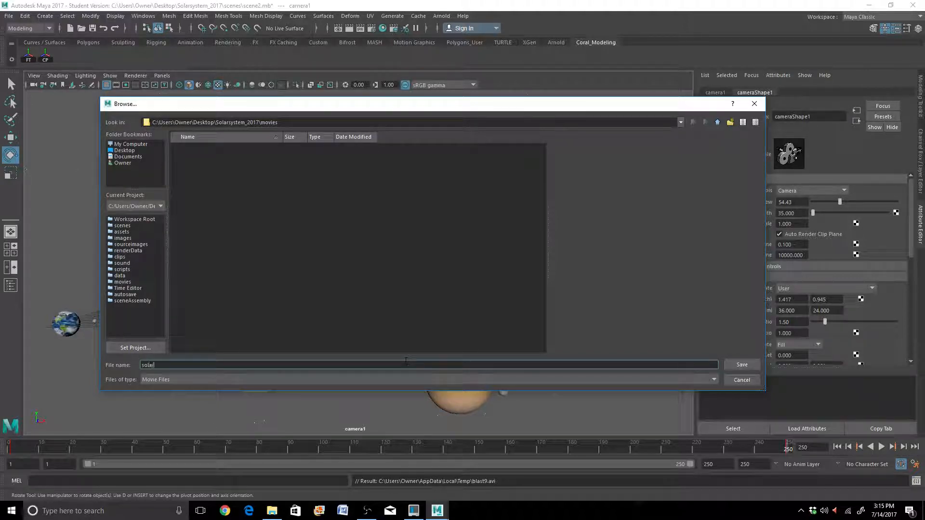
type("larsytem_Playa")
key("BackSpace")
left_click(742, 365)
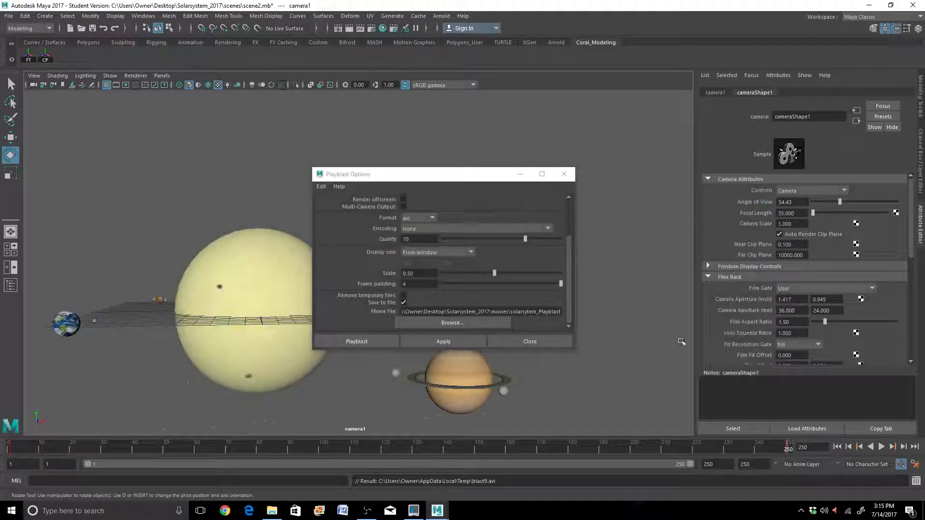
left_click(365, 346)
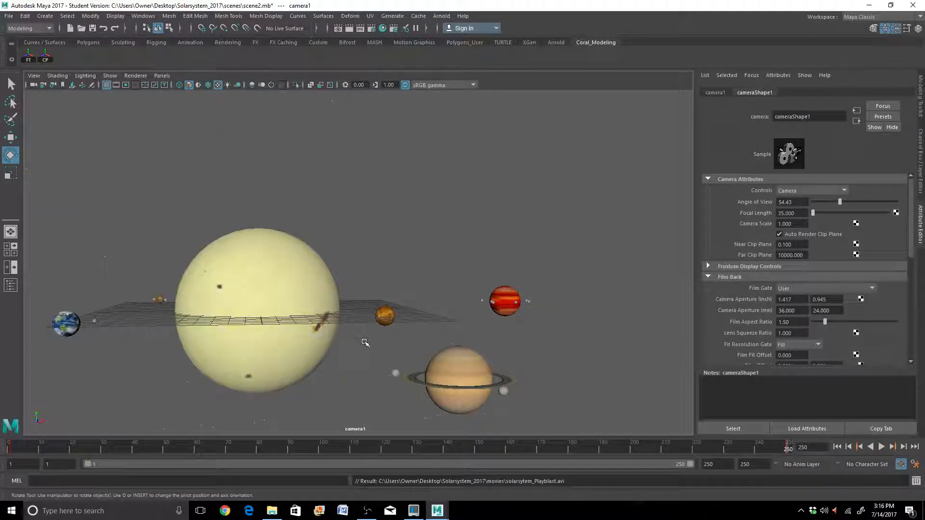
Switch to File Explorer and open the movies folder inside Solarsystem_2017 on the desktop
mouse_move(272, 511)
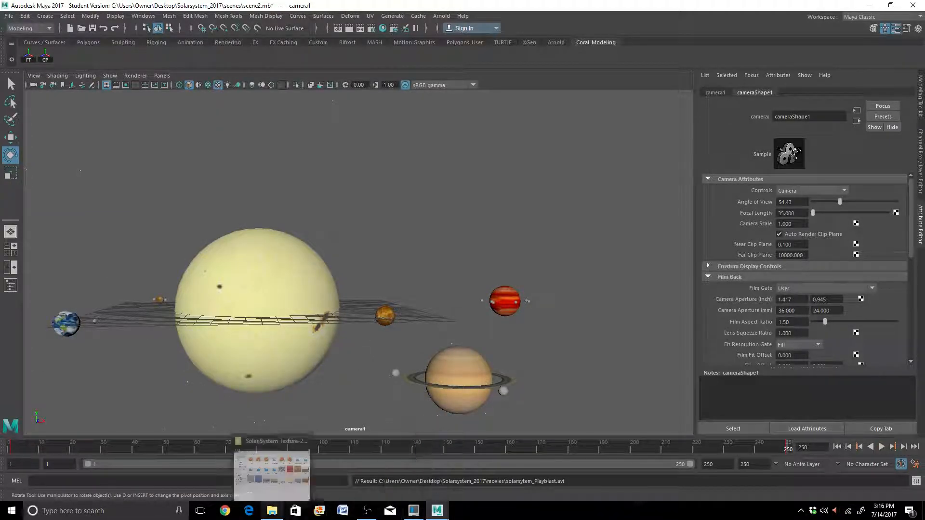
left_click(287, 464)
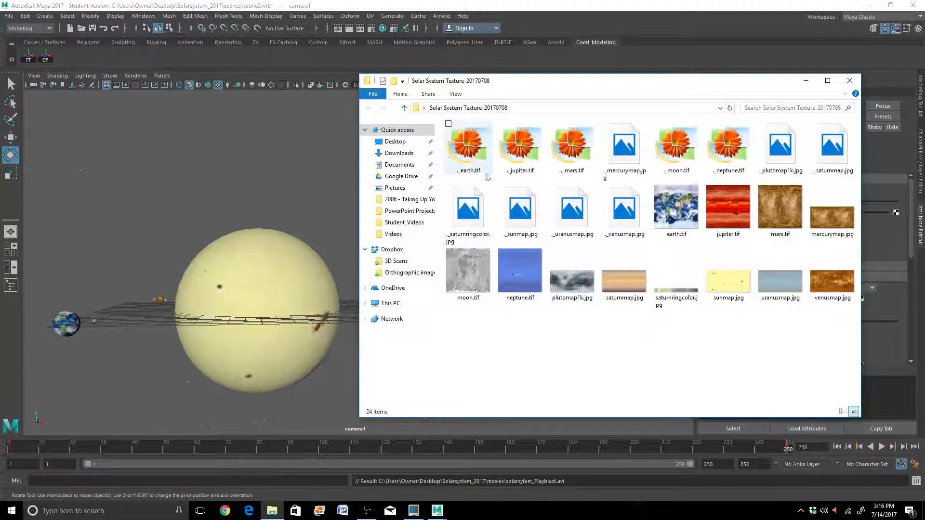
left_click(450, 109)
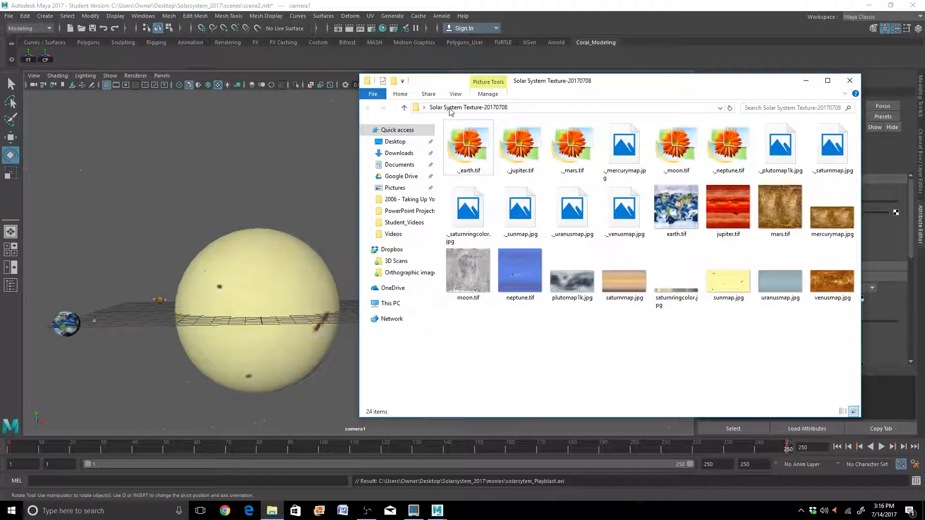
left_click(404, 108)
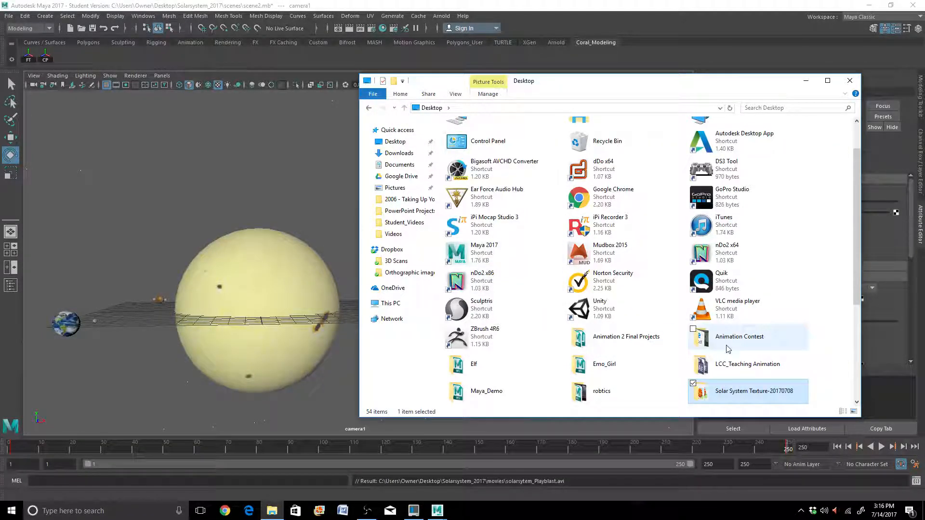
left_click(708, 365)
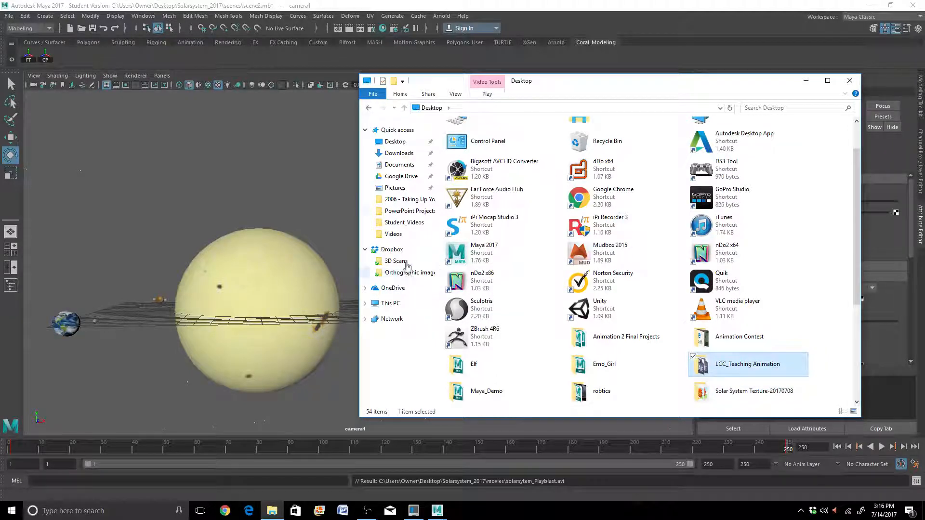
left_click(402, 142)
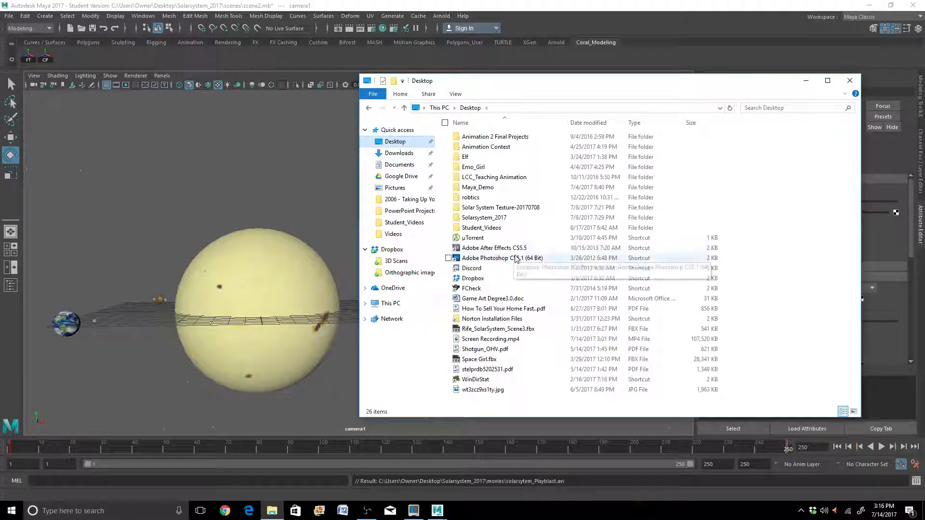
double_click(504, 219)
double_click(488, 201)
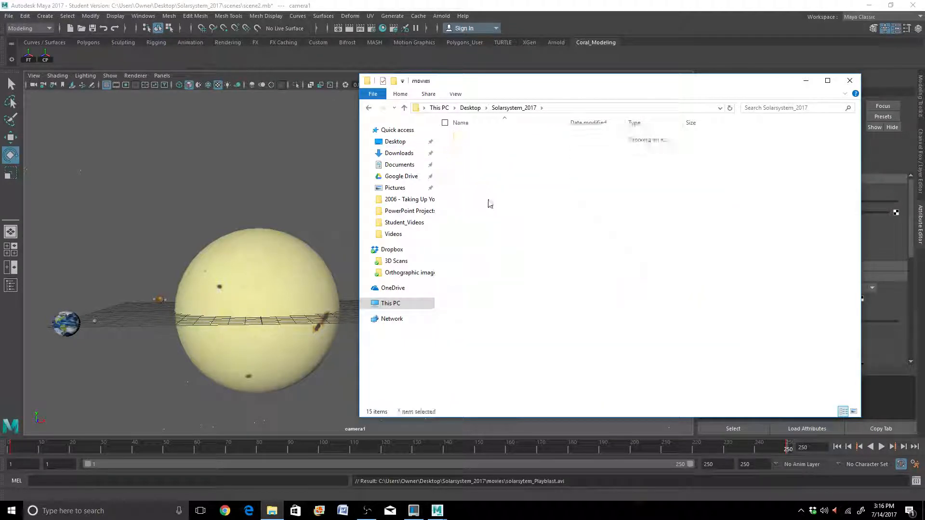
Play the saved solarsytem_Playblast.avi to check it, and close the player and the folder window to return to Maya
left_click(476, 158)
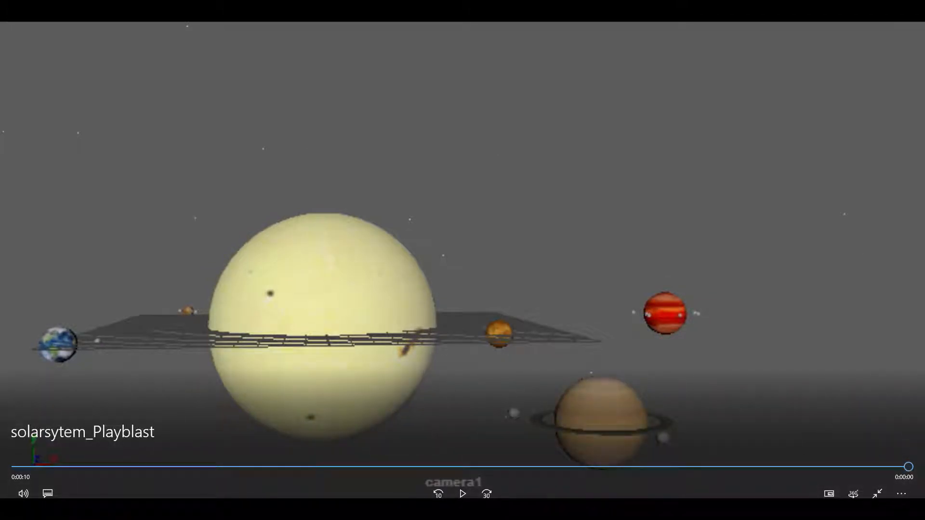
left_click(874, 494)
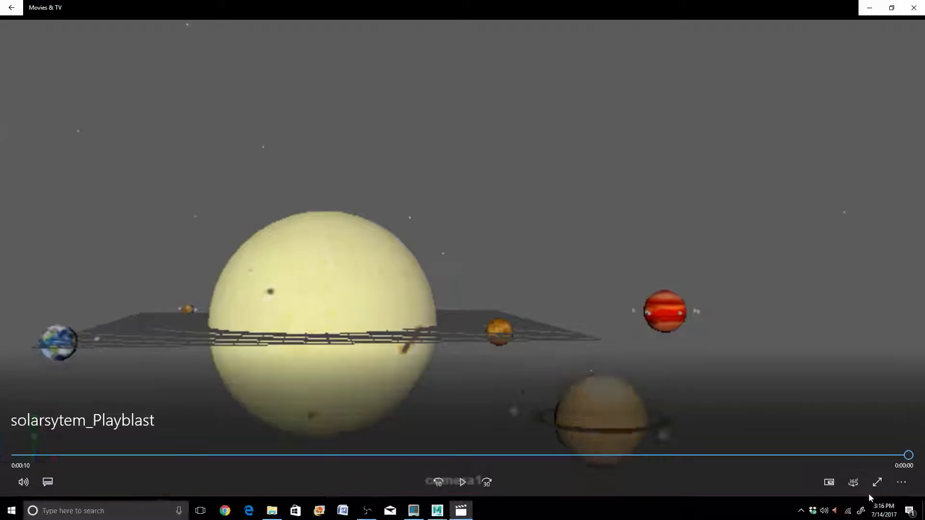
left_click(911, 7)
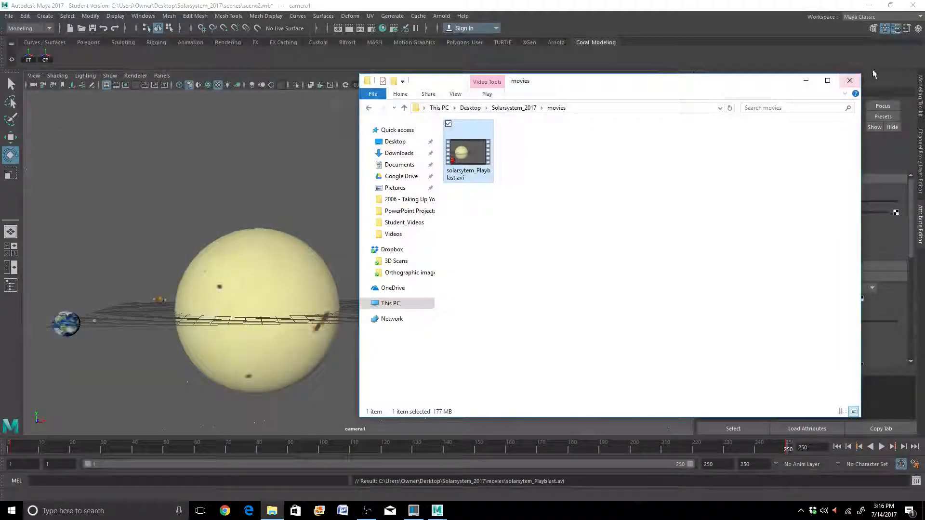
left_click(844, 83)
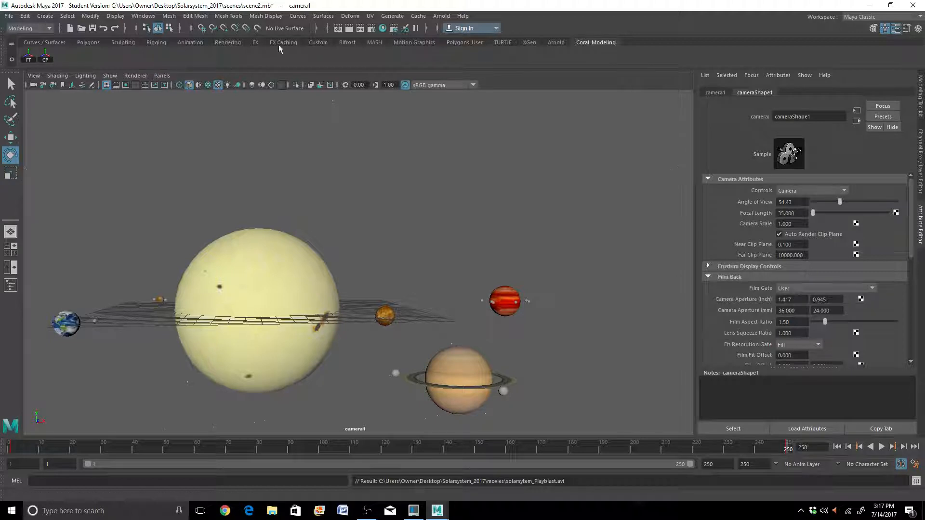
In the Render Settings, set the image format to Targa (tga) and the frame/animation extension to name.#.ext
left_click(372, 28)
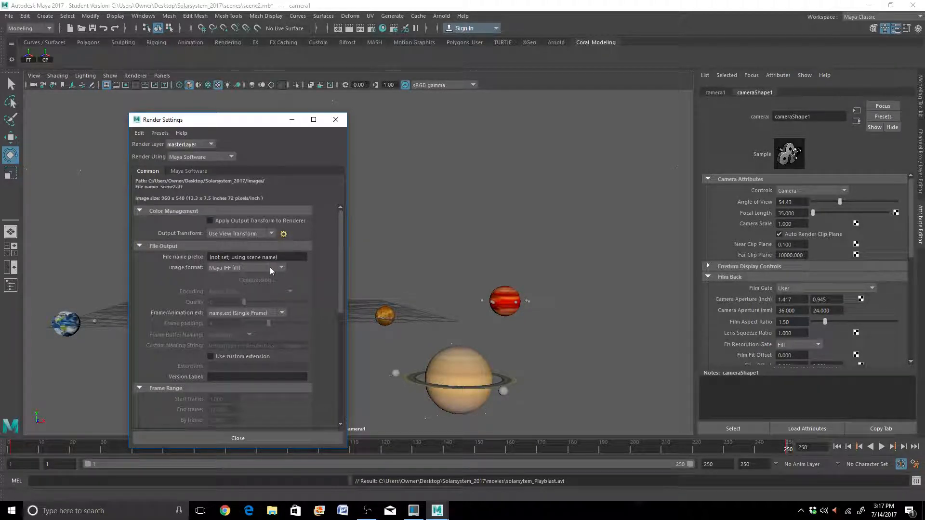
left_click(282, 268)
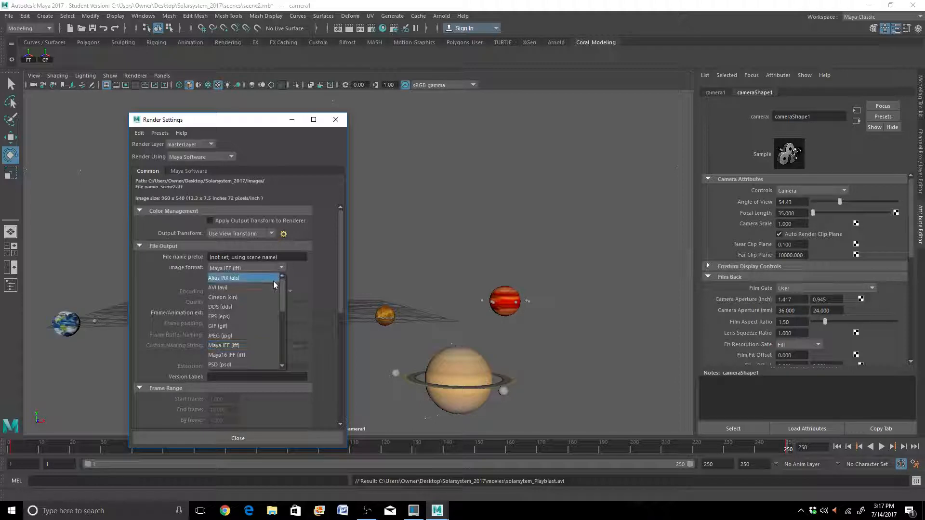
left_click_drag(282, 294, 279, 336)
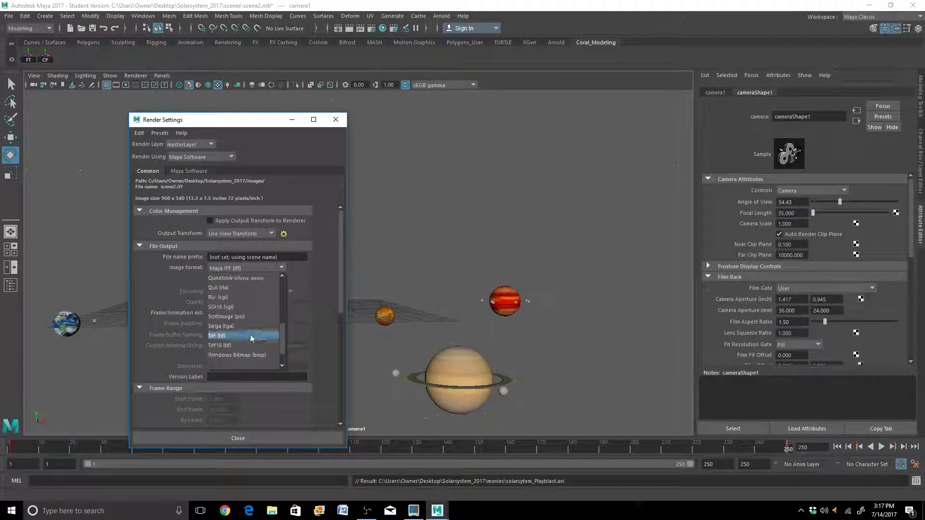
left_click(223, 330)
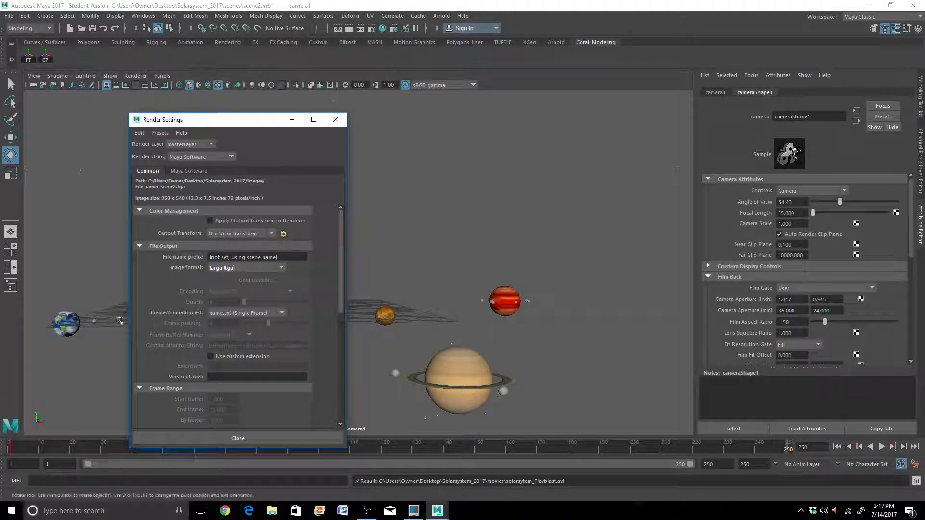
left_click(253, 313)
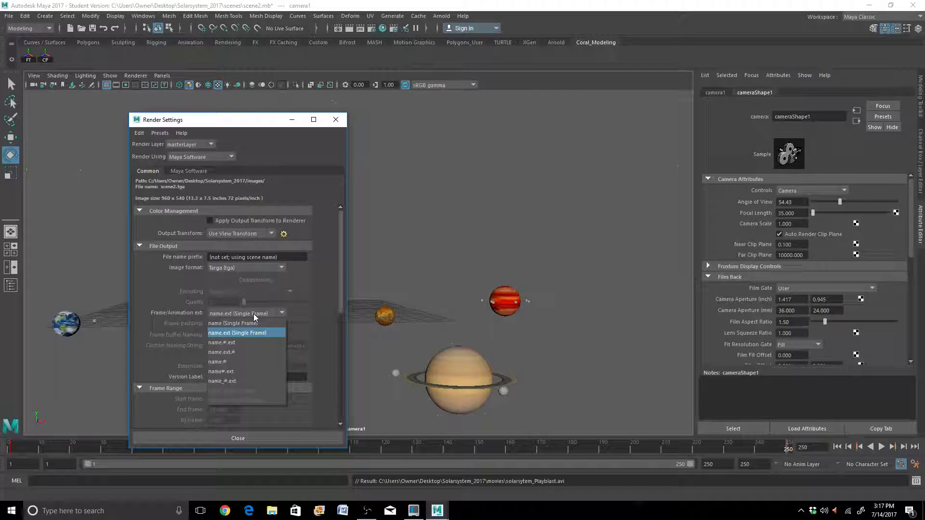
left_click(228, 343)
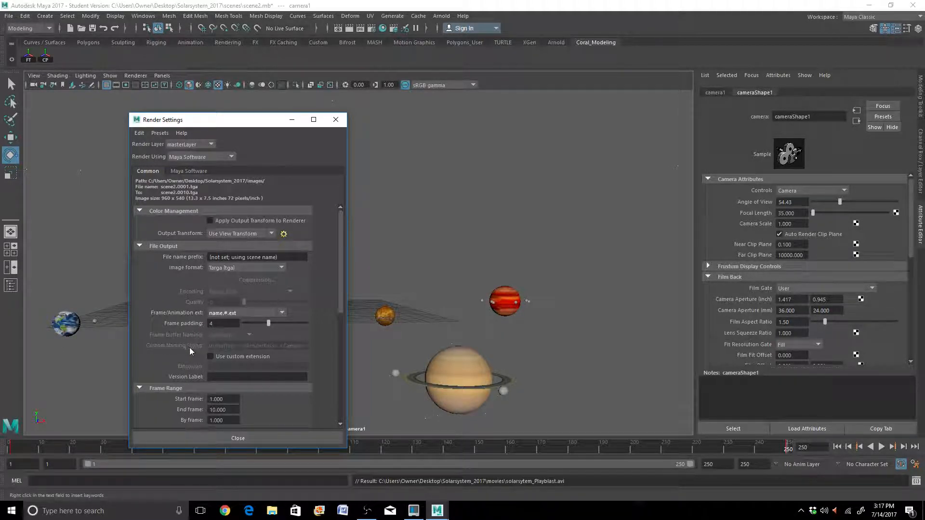
Set the end frame of the render's frame range to 250
scroll(204, 337, "down", 2)
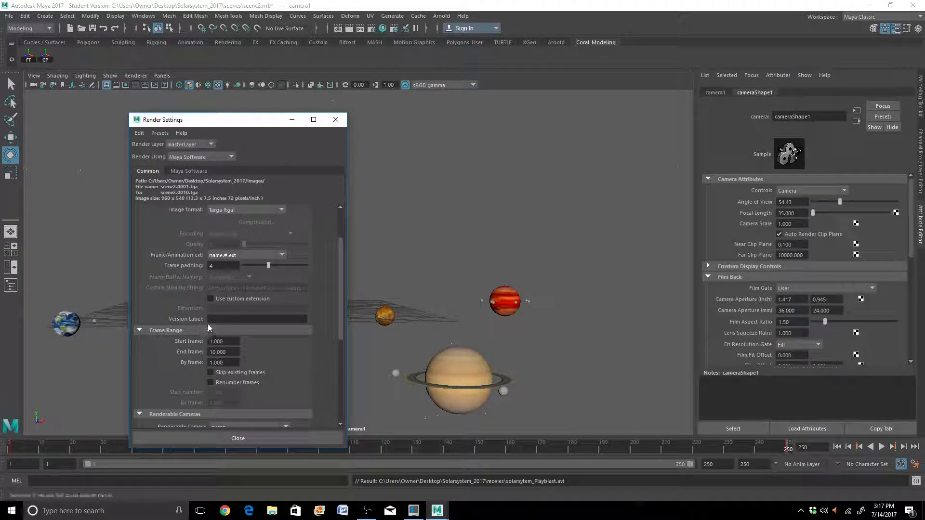
scroll(205, 326, "down", 2)
scroll(203, 328, "up", 2)
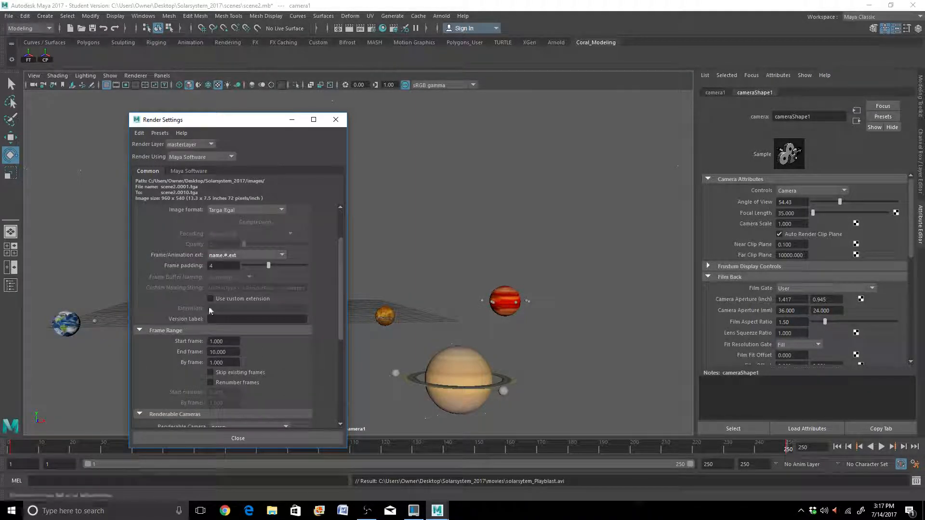
scroll(219, 270, "up", 1)
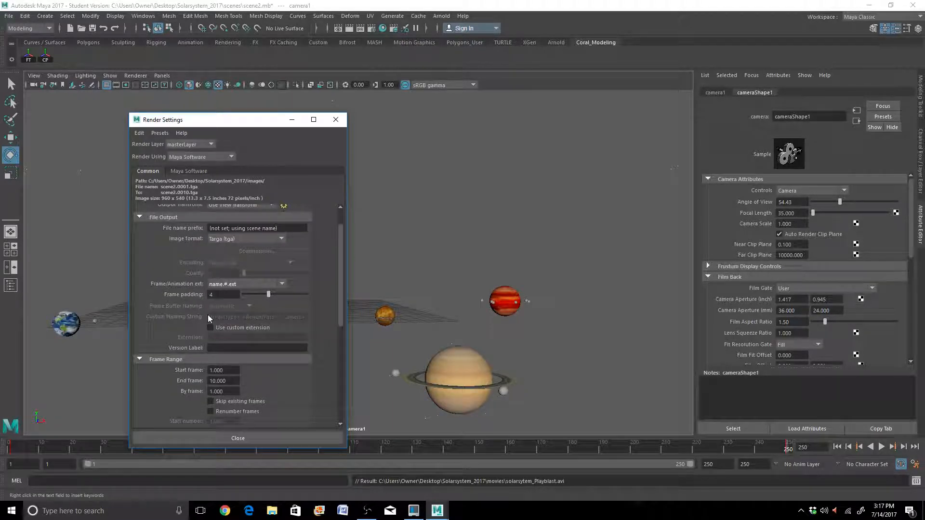
scroll(213, 301, "down", 1)
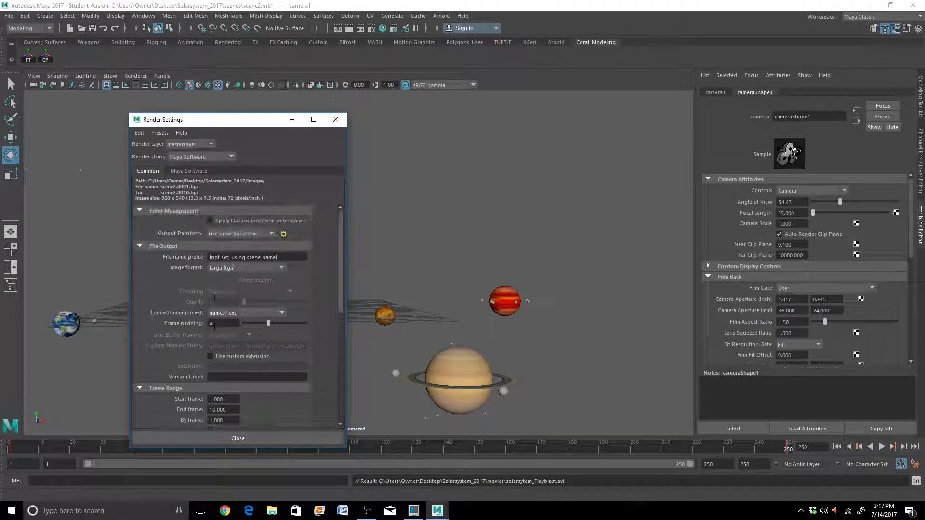
scroll(219, 304, "down", 1)
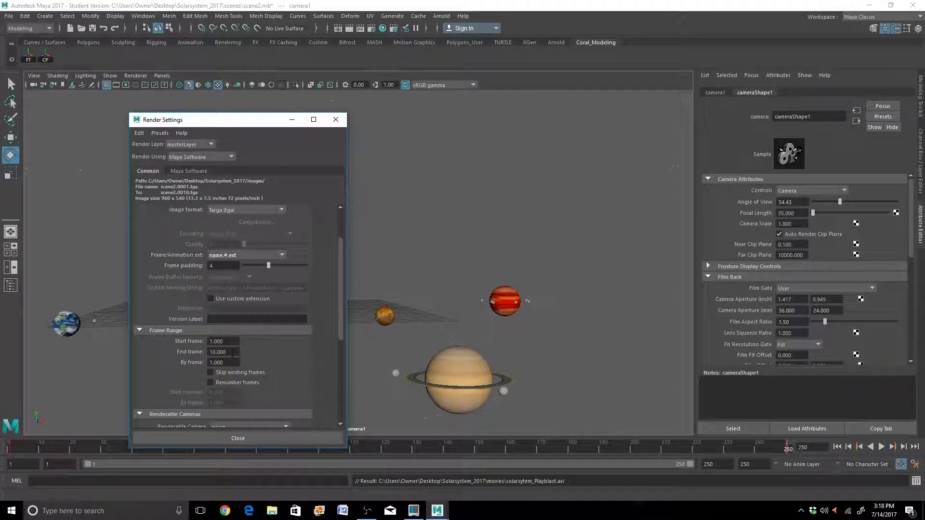
left_click_drag(229, 353, 131, 335)
type("250")
key("Return")
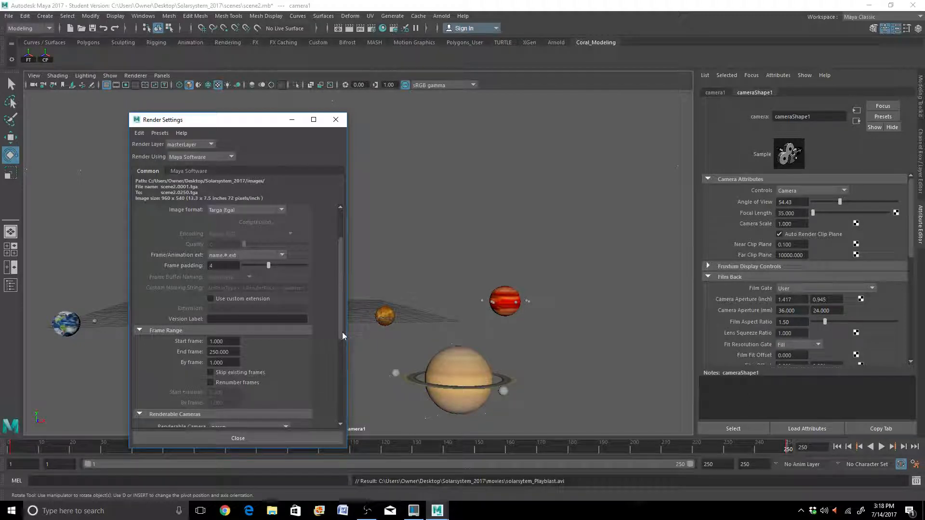
Set the renderable camera to camera1 and the image size preset to HD 1080 in the Render Settings
left_click_drag(339, 331, 343, 351)
scroll(343, 354, "down", 5)
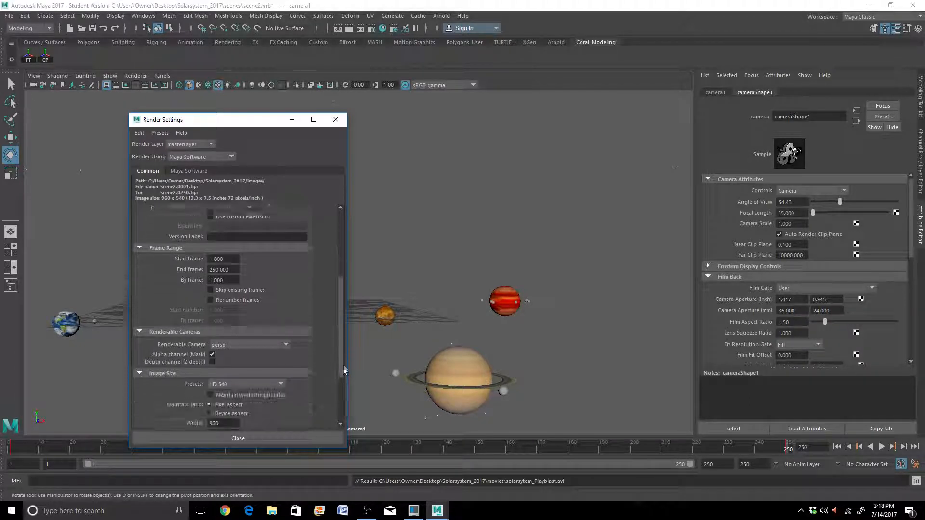
left_click(215, 297)
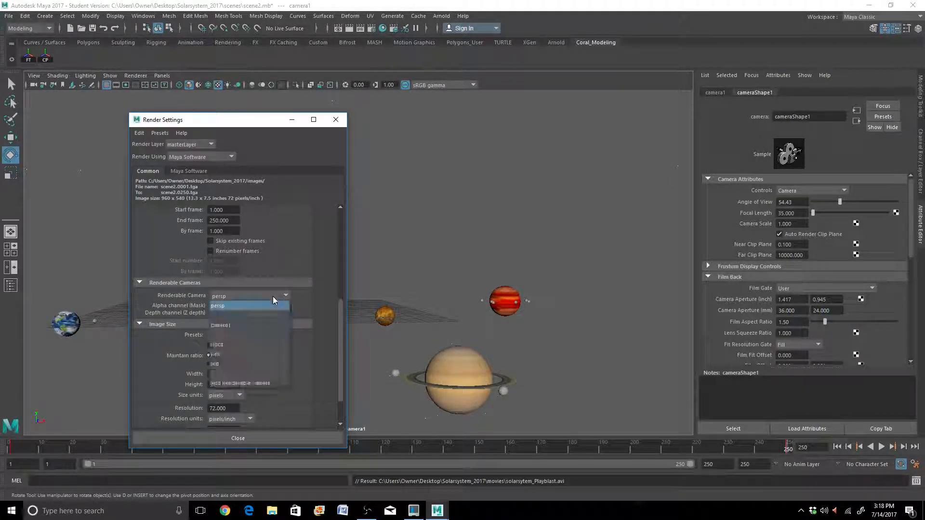
left_click(242, 326)
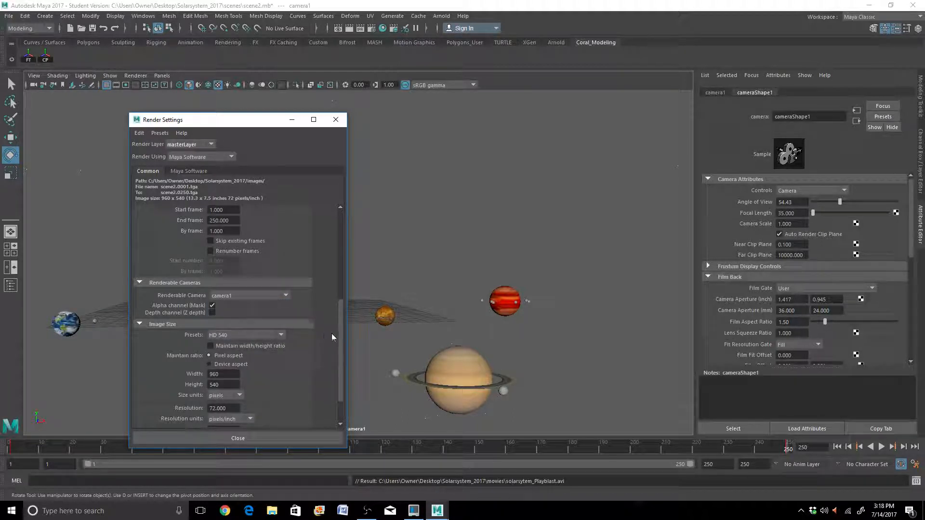
left_click(246, 334)
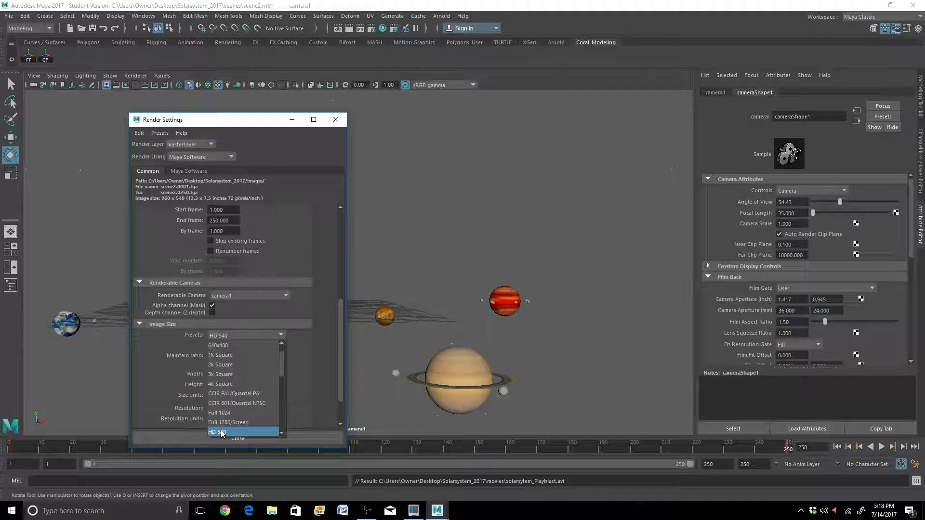
left_click_drag(281, 359, 282, 371)
left_click(225, 404)
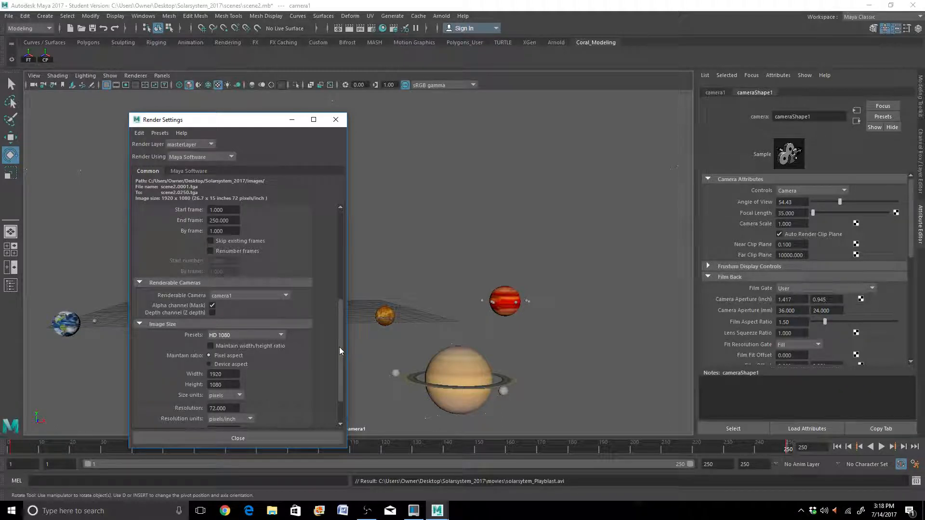
scroll(339, 349, "down", 2)
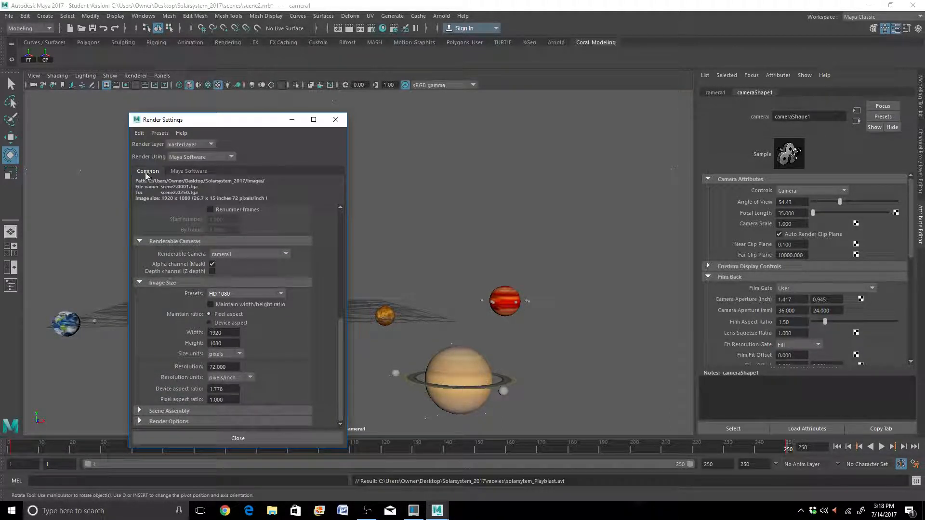
In the Maya Software render settings, set edge anti-aliasing to Medium quality, enable Raytracing, and close the Render Settings
left_click(189, 171)
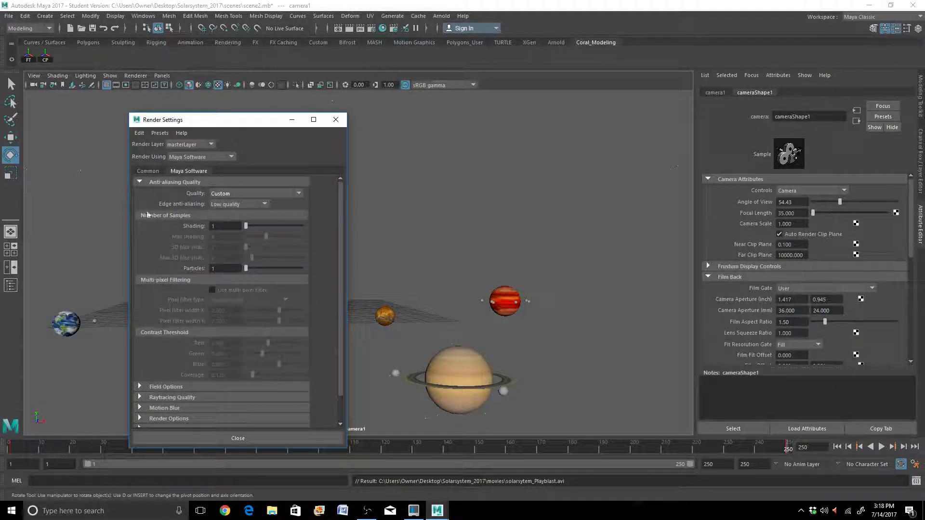
left_click(233, 203)
left_click(227, 225)
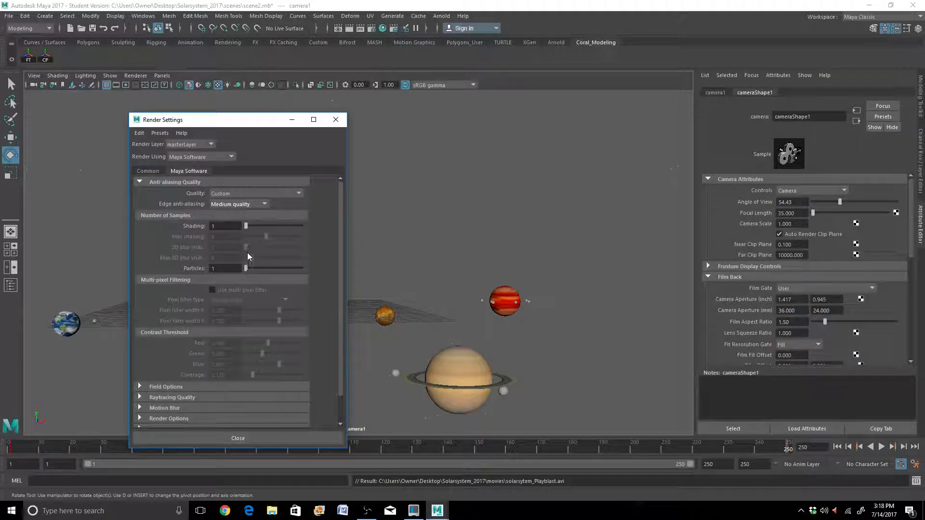
left_click(141, 397)
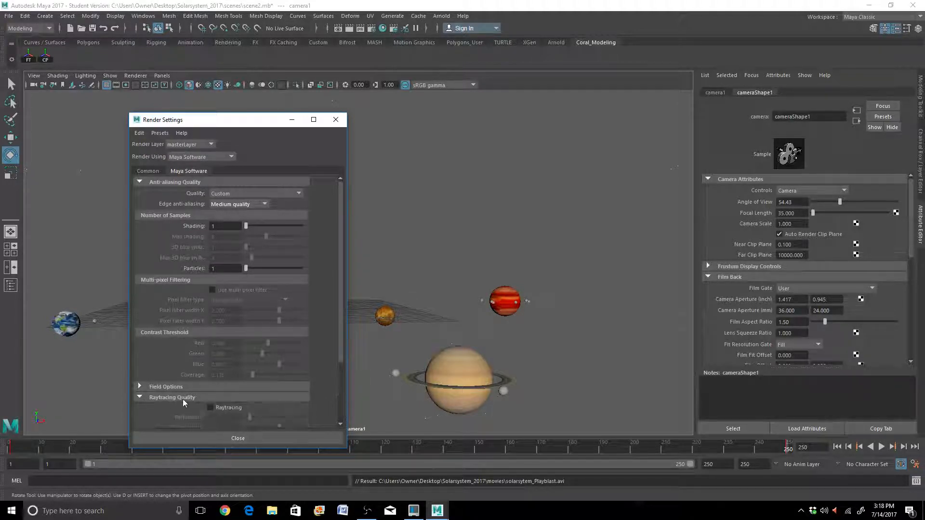
left_click(211, 407)
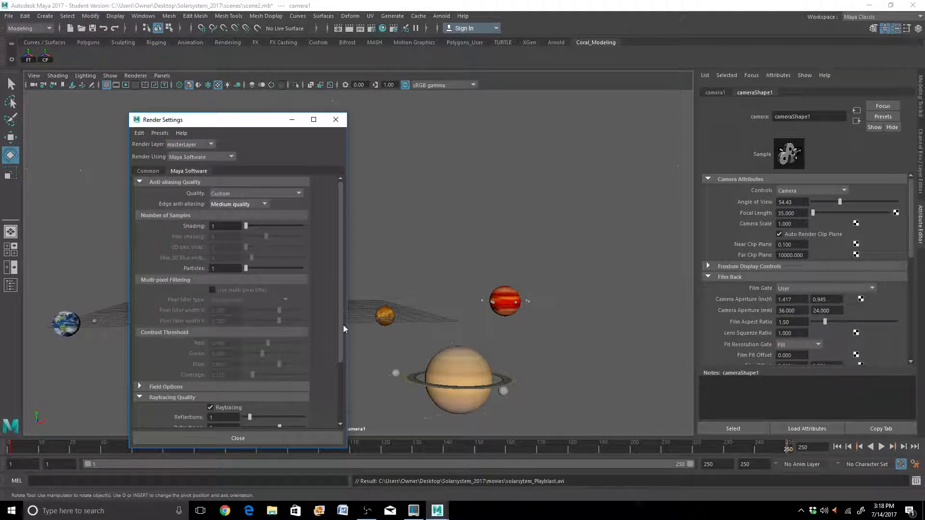
scroll(308, 357, "down", 3)
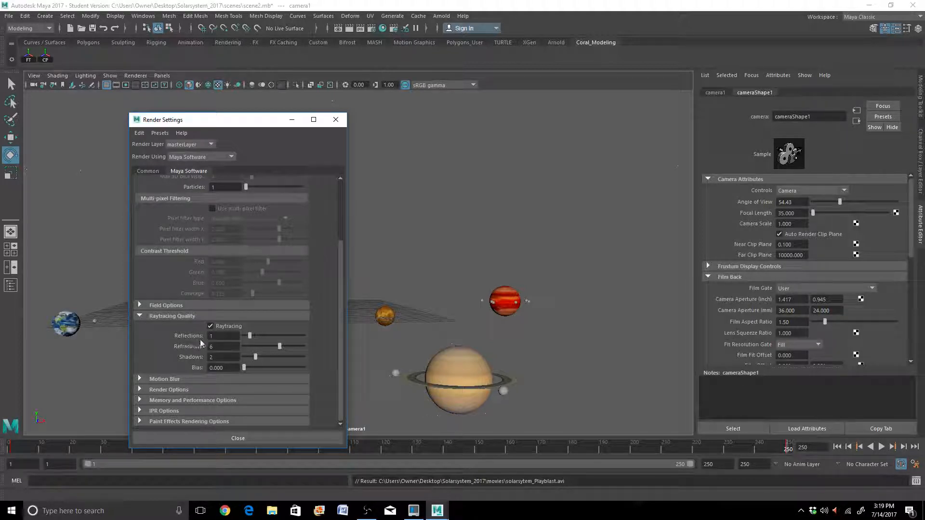
left_click(336, 120)
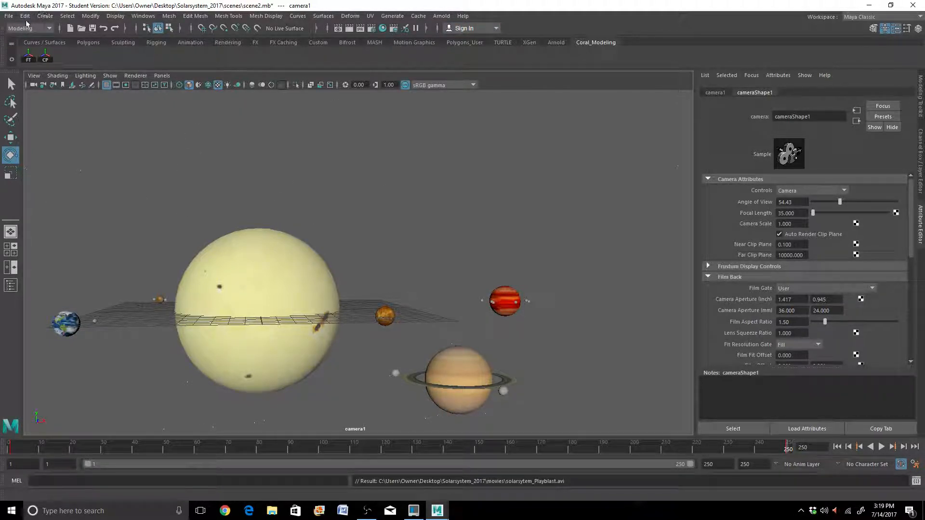
Switch to the Rendering menu set and start a batch render using all available processors, accepting the student version notice
left_click(50, 28)
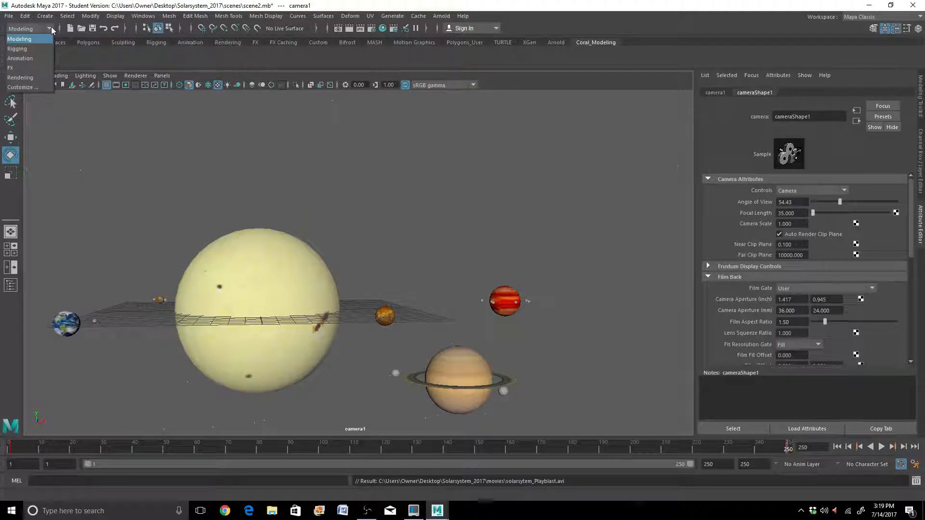
left_click(29, 78)
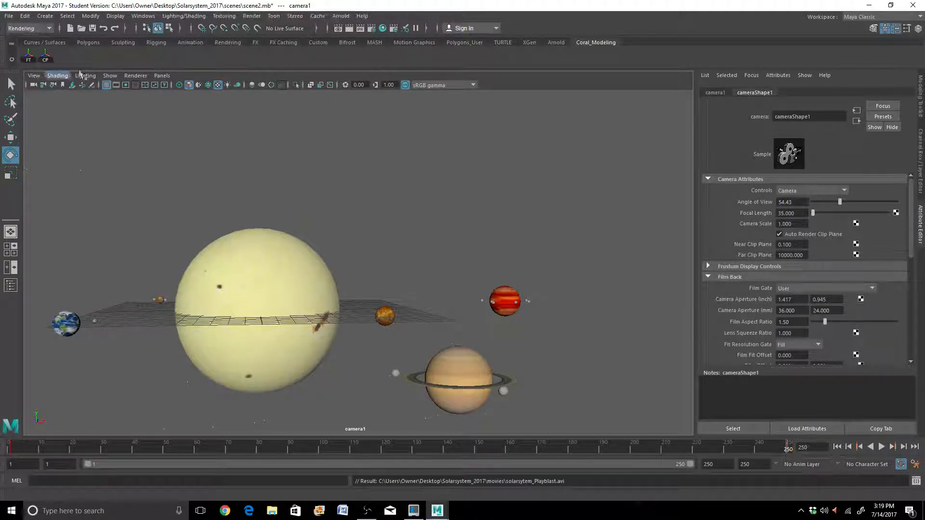
left_click(255, 18)
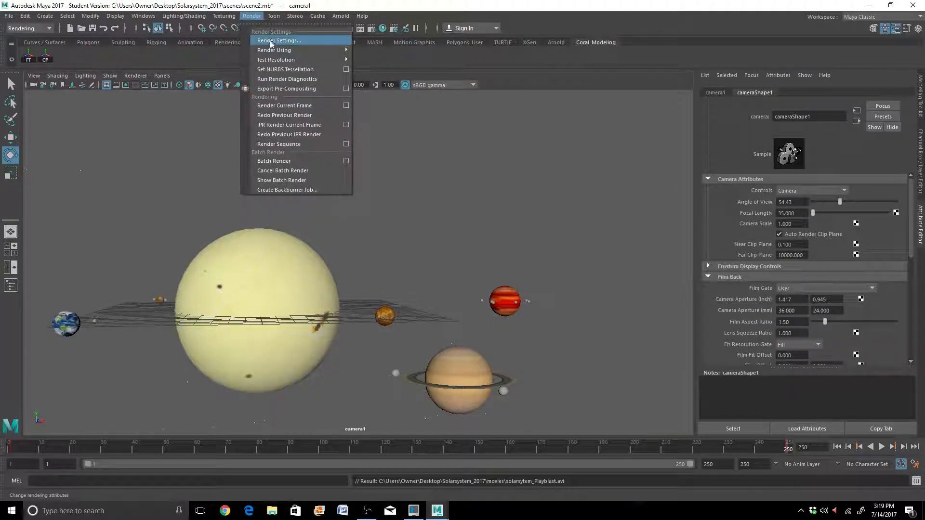
left_click(346, 162)
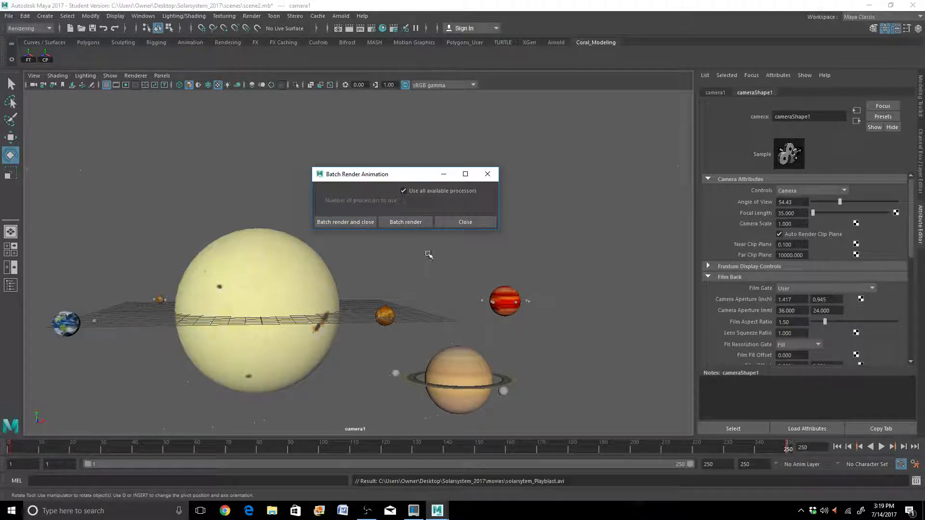
left_click(355, 224)
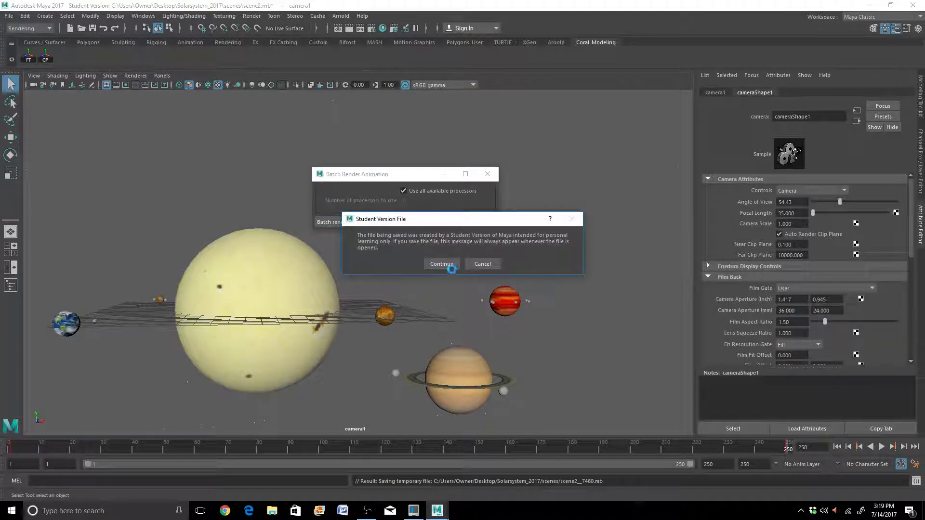
left_click(441, 264)
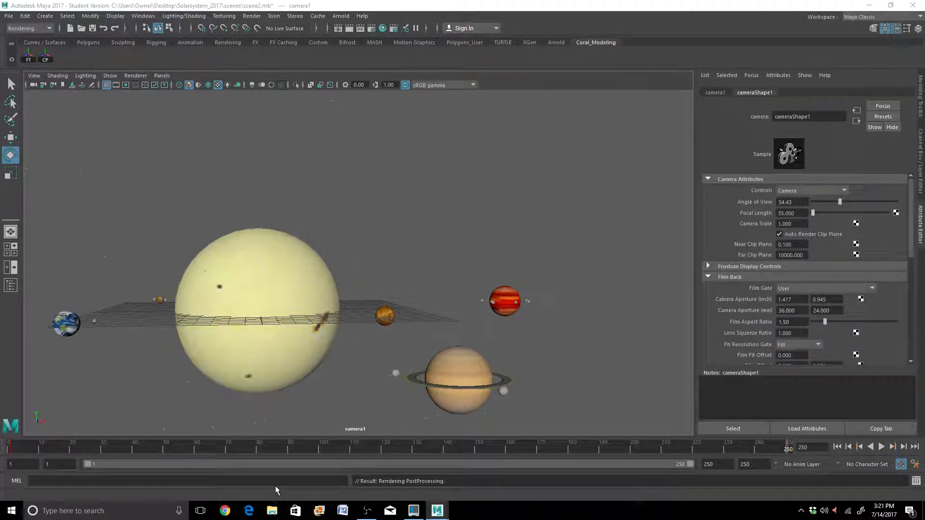
Switch to File Explorer, check the rendered frames in the images folder of Solarsystem_2017 on the desktop, and close the window
left_click(272, 511)
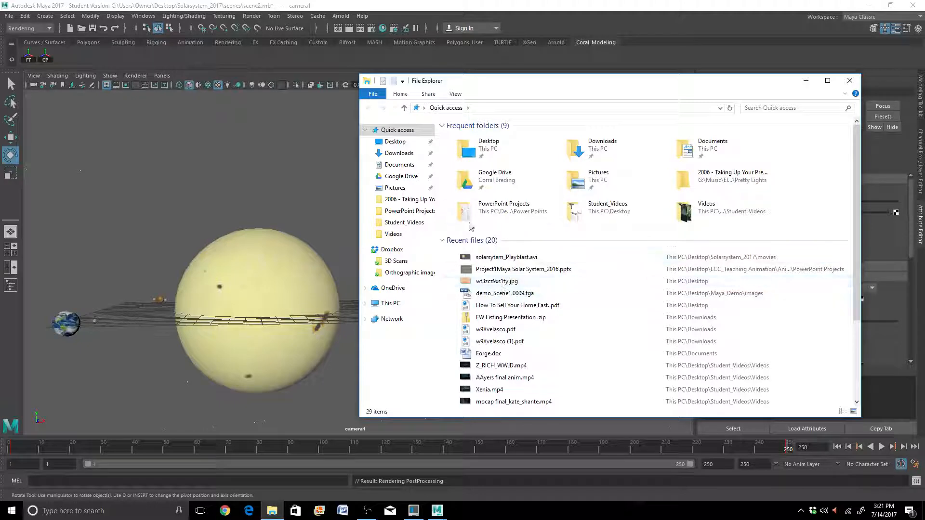
left_click(396, 142)
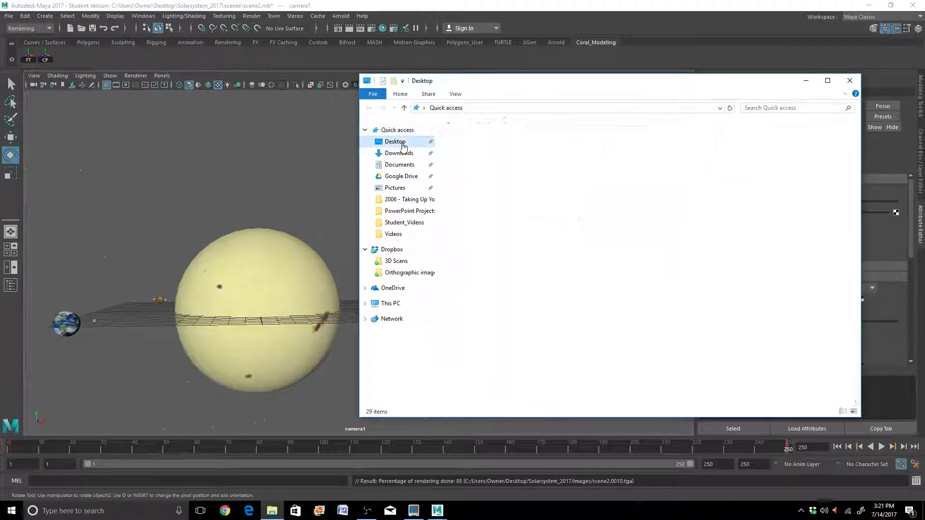
double_click(489, 218)
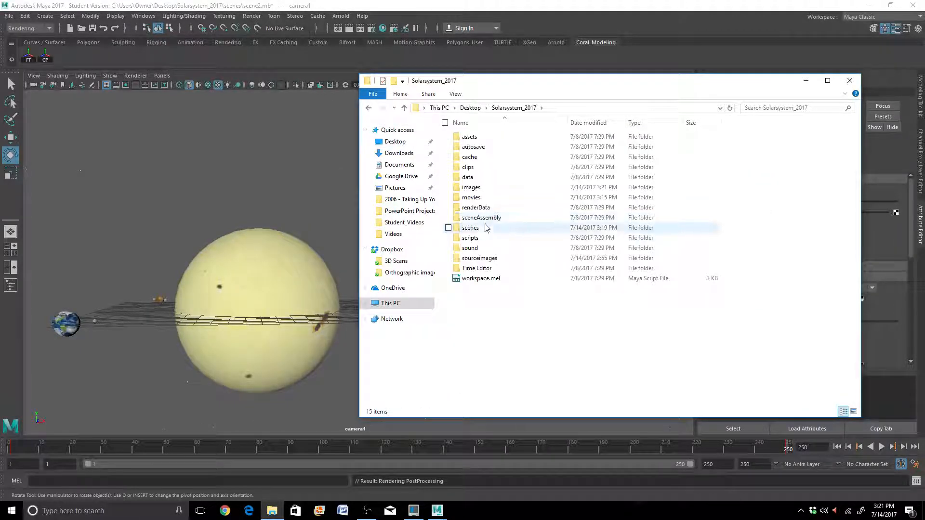
double_click(471, 187)
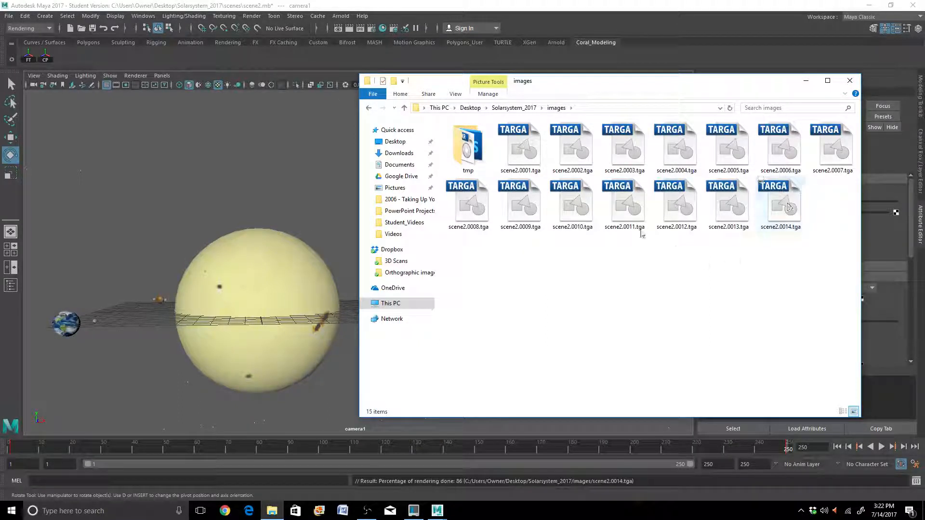
left_click(851, 82)
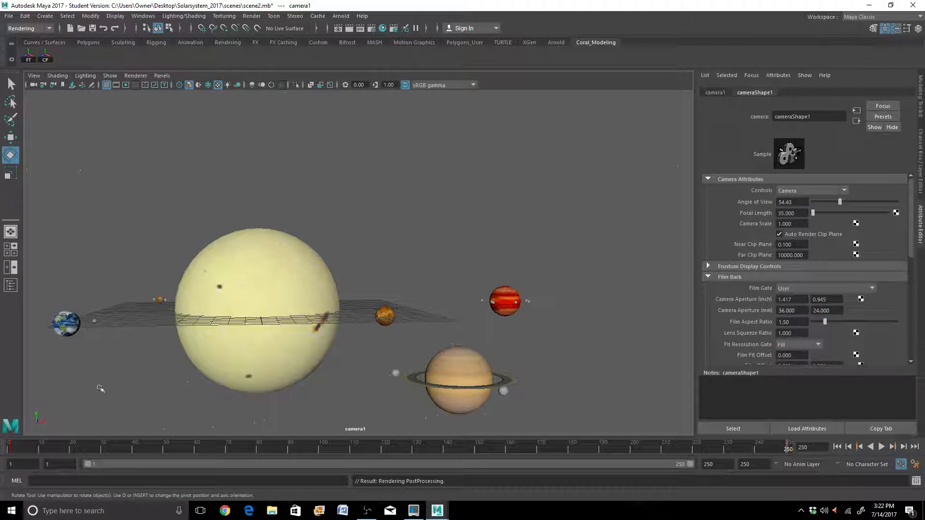
Cancel the running batch render and confirm the cancellation
left_click(252, 16)
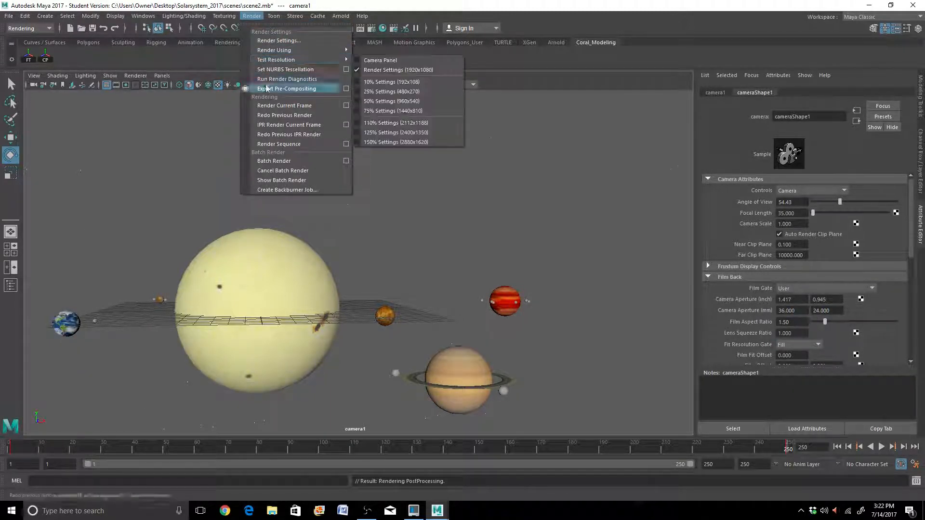
left_click(269, 169)
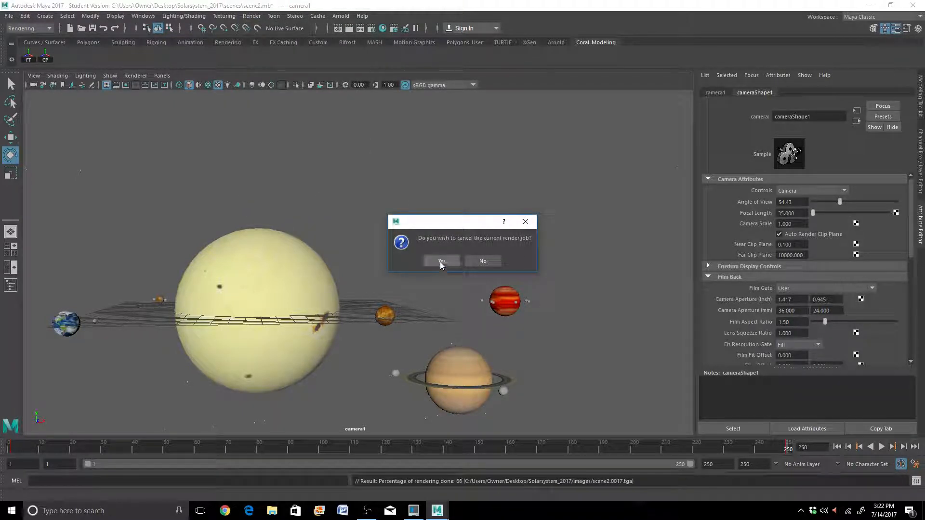
left_click(441, 261)
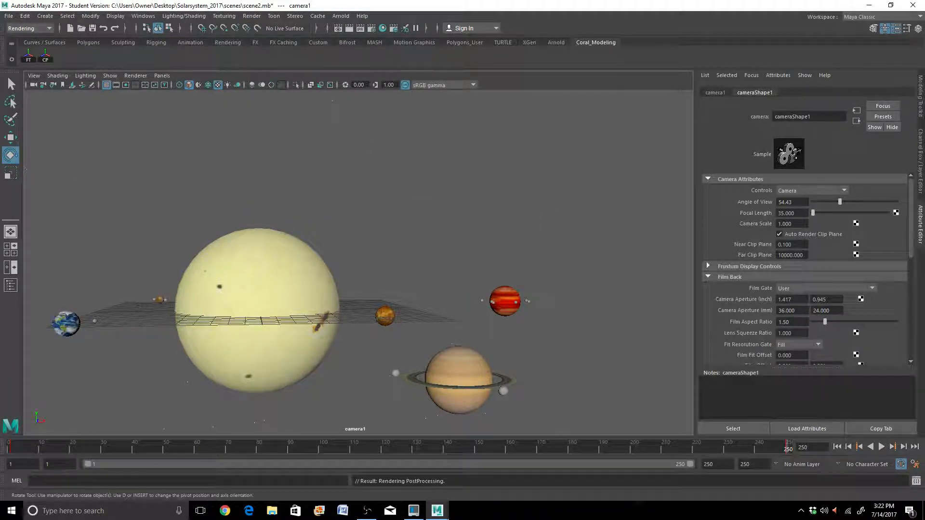